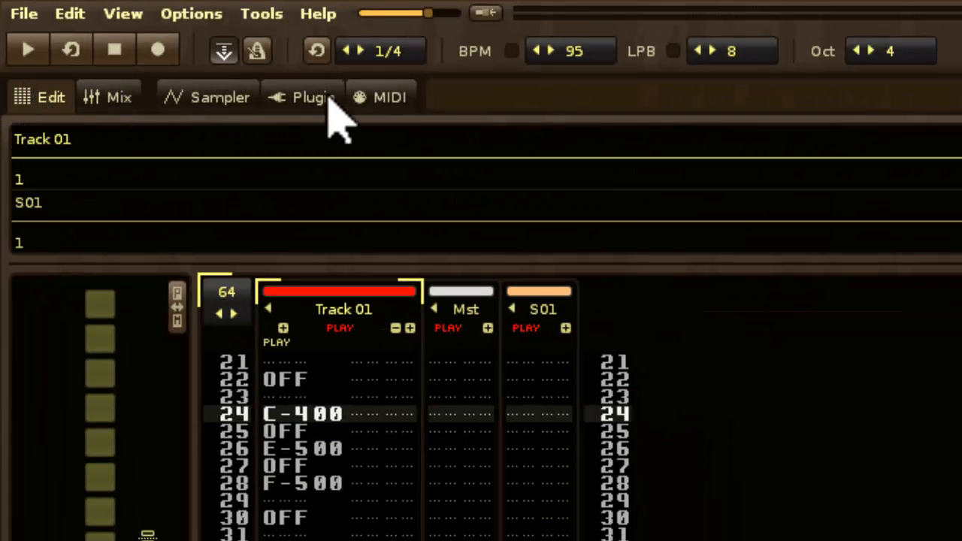
- Examine the BassHit06 instrument's Modulation and Effects sections in the sampler with the macros hidden
{"action": "left_click", "coordinate": [216, 98]}
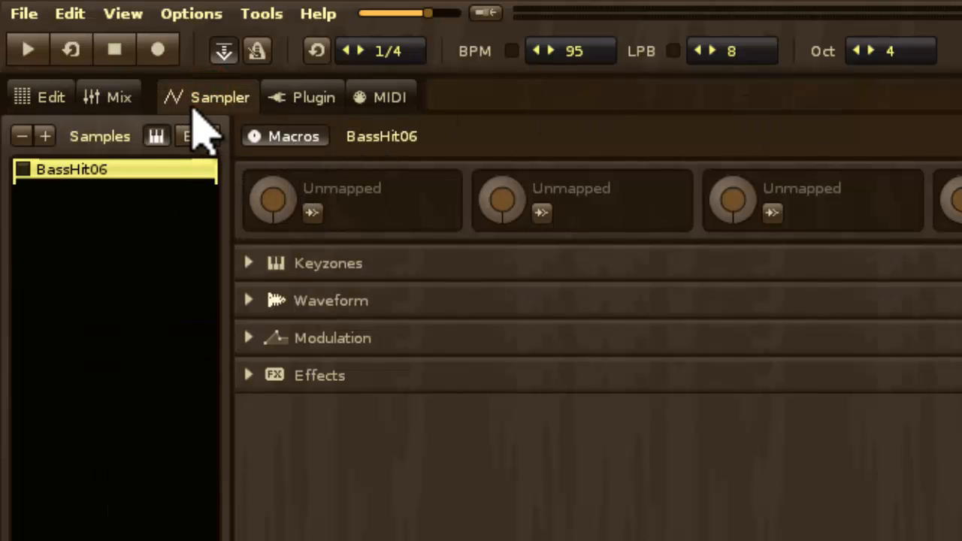
{"action": "left_click", "coordinate": [282, 139]}
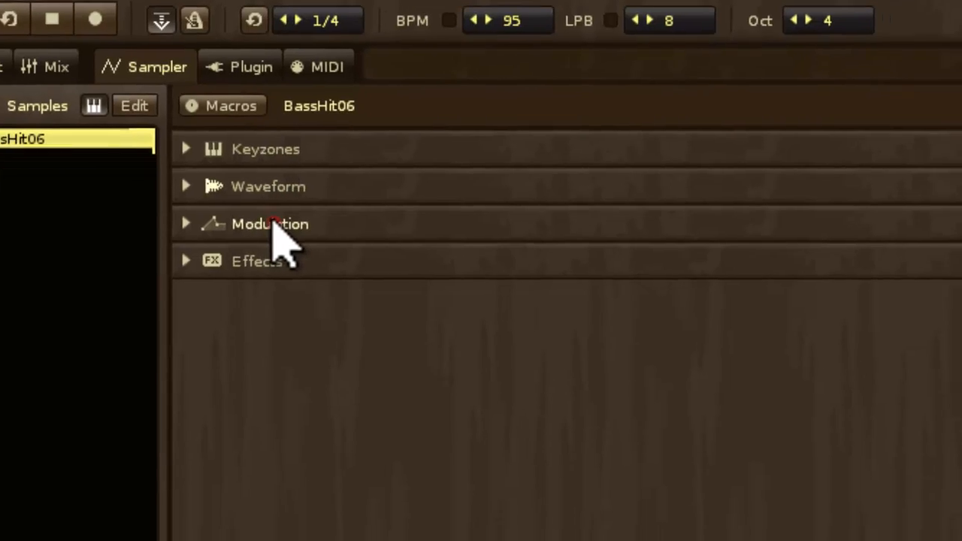
{"action": "left_click", "coordinate": [329, 254]}
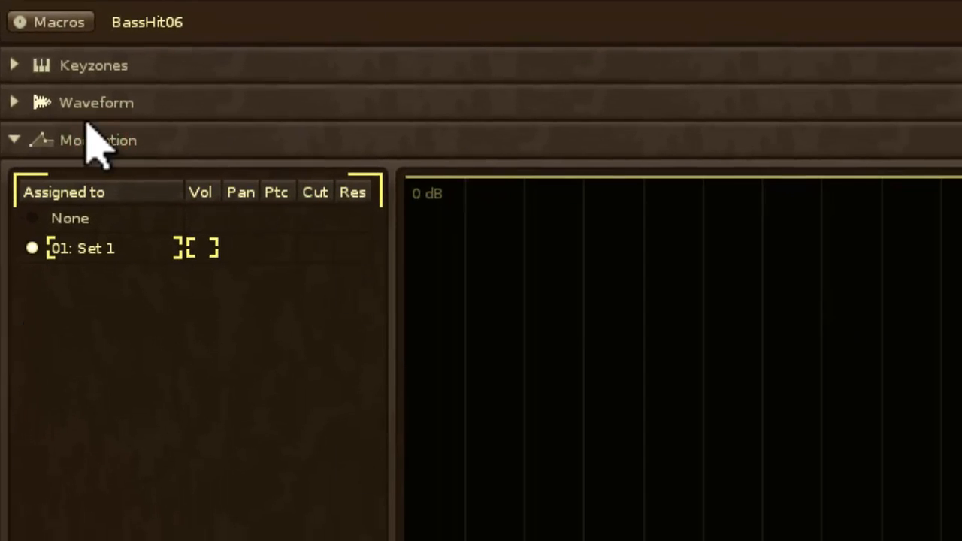
{"action": "left_click", "coordinate": [82, 140]}
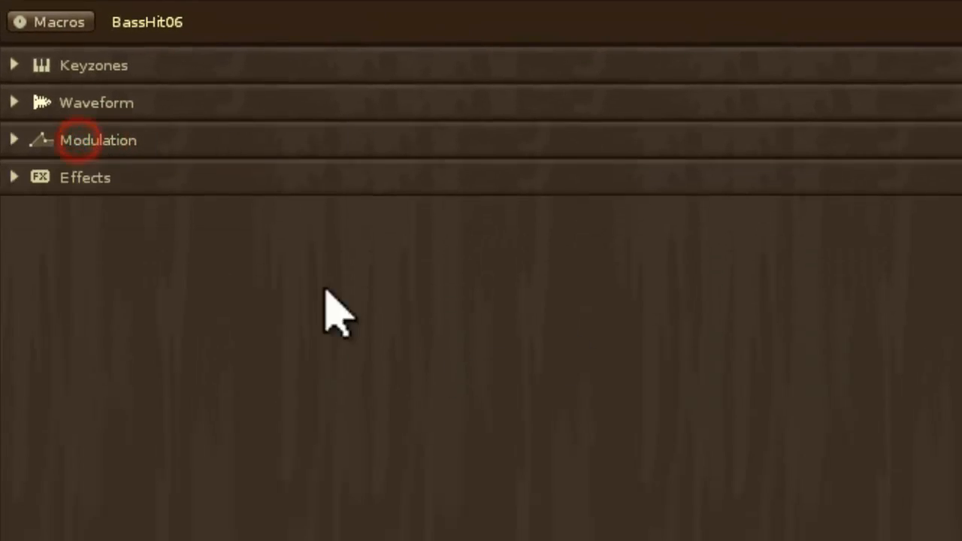
{"action": "left_click", "coordinate": [91, 178]}
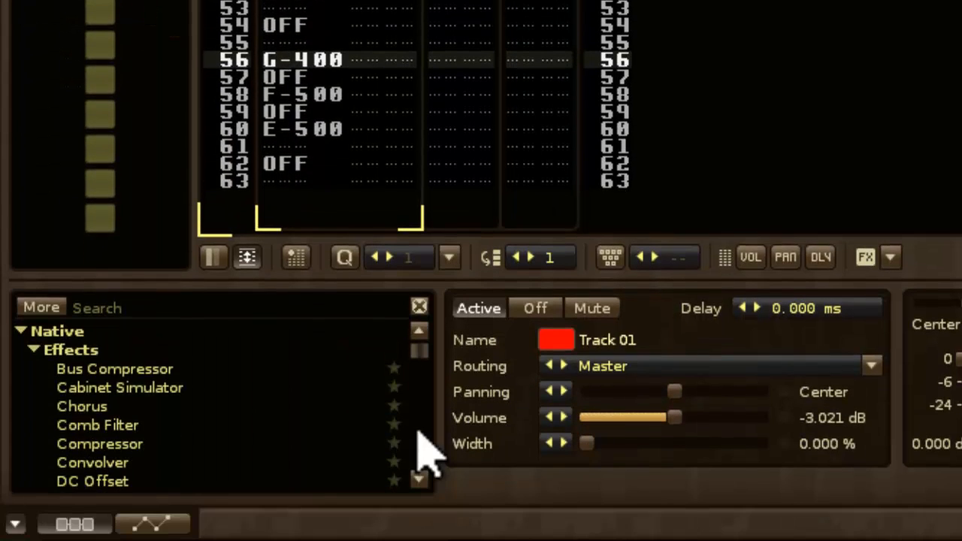
- Find the Meta devices in the effects list and try to add *Instr. Macros to Track 01
{"action": "left_click", "coordinate": [419, 435]}
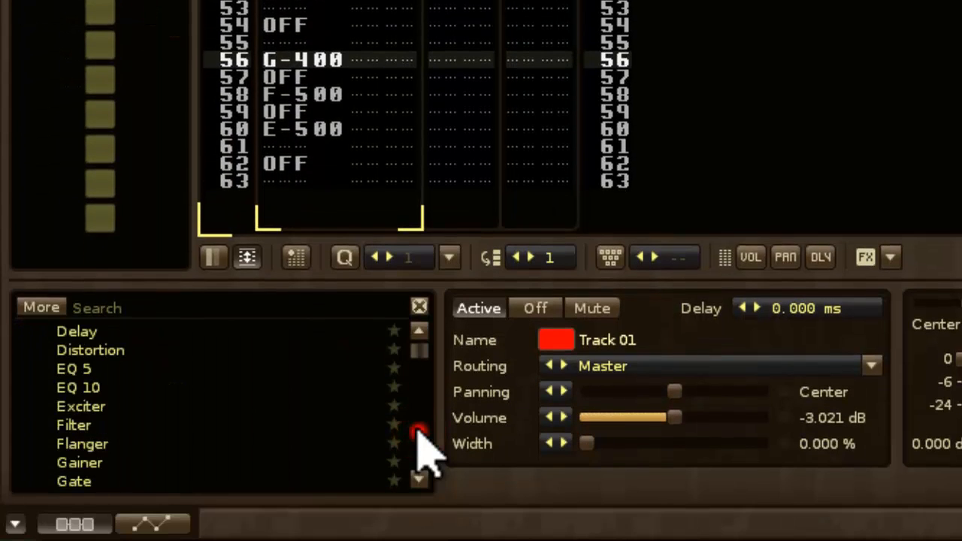
{"action": "left_click", "coordinate": [418, 434]}
{"action": "left_click", "coordinate": [418, 435]}
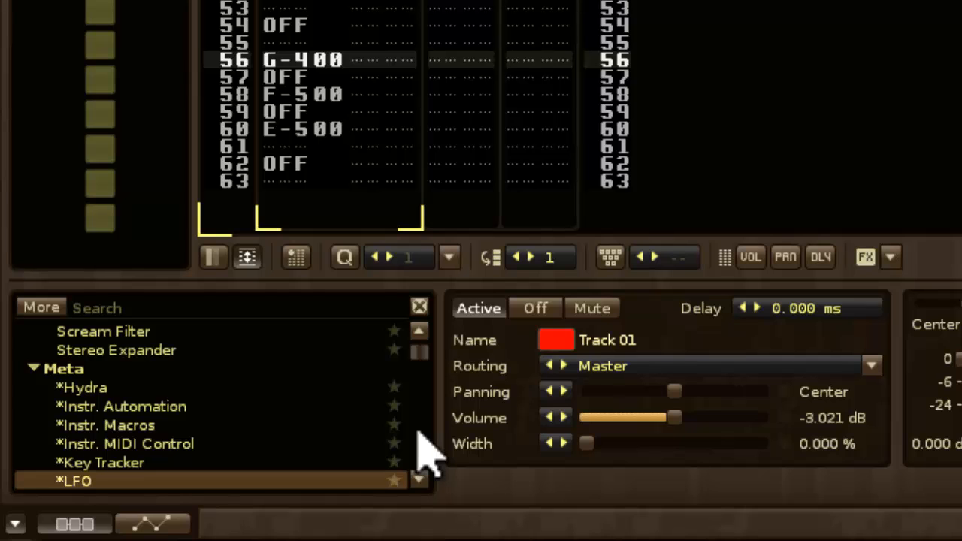
{"action": "left_click", "coordinate": [418, 434]}
{"action": "left_click", "coordinate": [418, 435]}
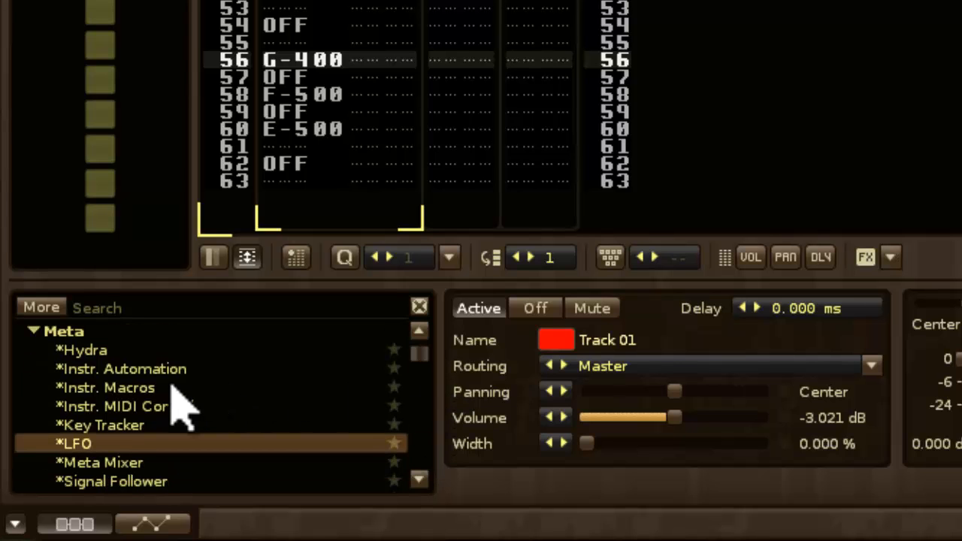
{"action": "left_click", "coordinate": [142, 386]}
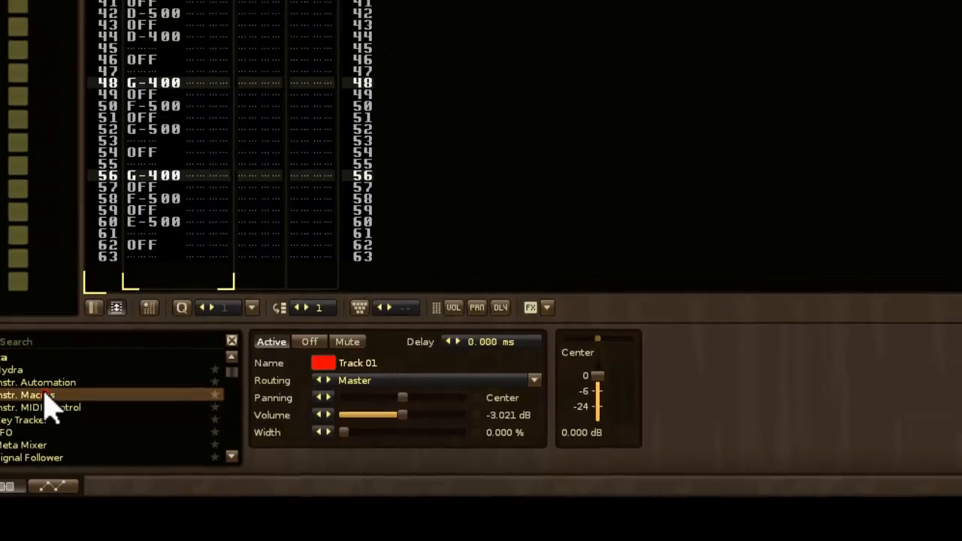
{"action": "double_click", "coordinate": [48, 406]}
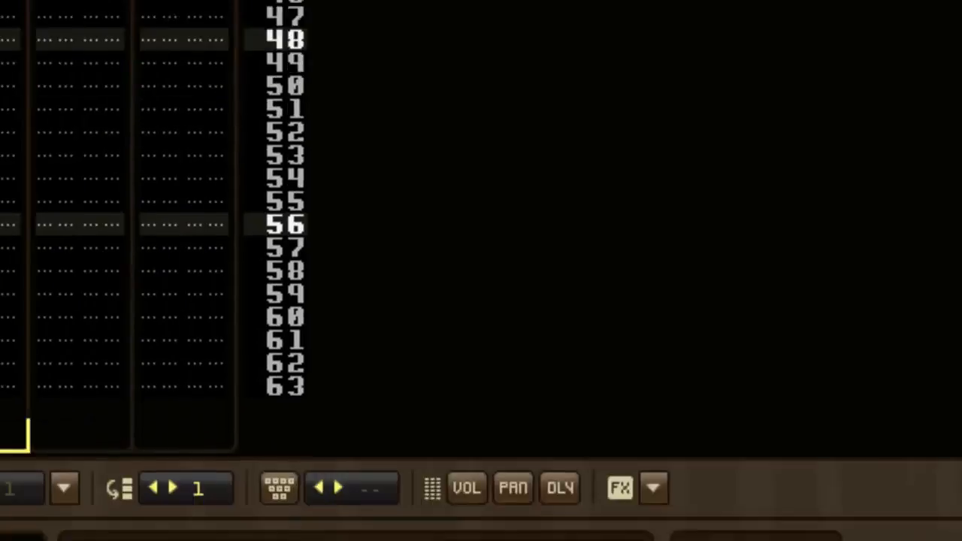
- Add the native Convolver effect to Track 01's device chain
{"action": "scroll", "coordinate": [300, 433], "scroll_direction": "down", "scroll_amount": 2}
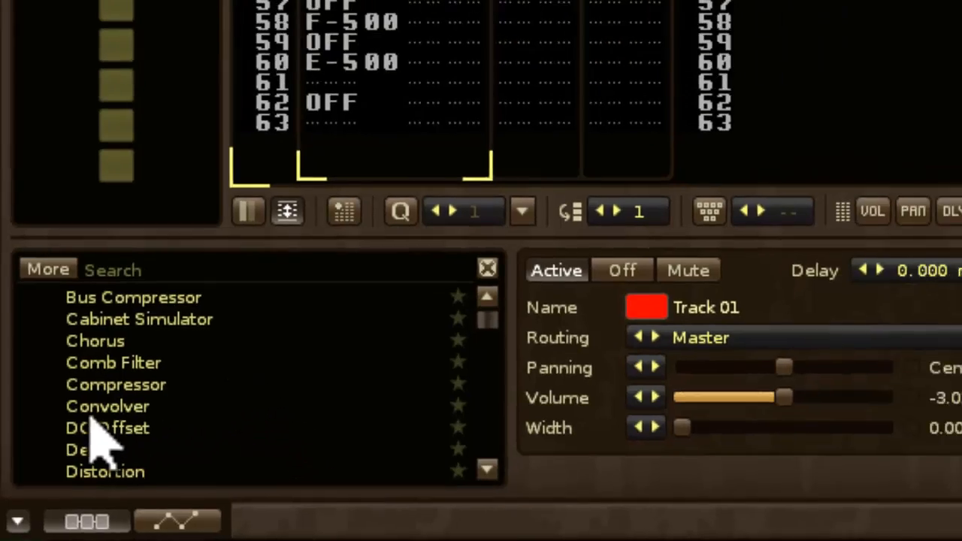
{"action": "left_click", "coordinate": [117, 389]}
{"action": "double_click", "coordinate": [69, 451]}
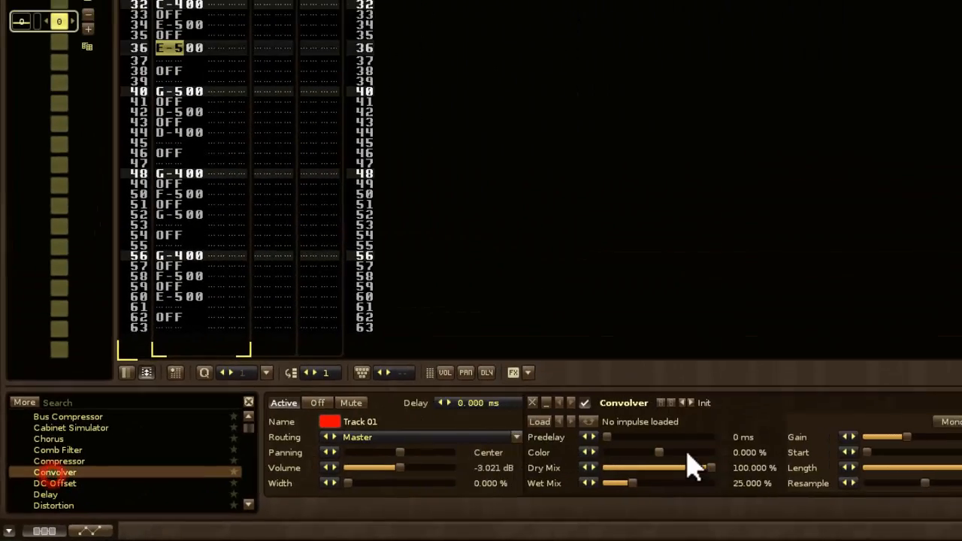
- Replace the Convolver on Track 01 with the *Hydra meta device
{"action": "scroll", "coordinate": [212, 434], "scroll_direction": "down", "scroll_amount": 7}
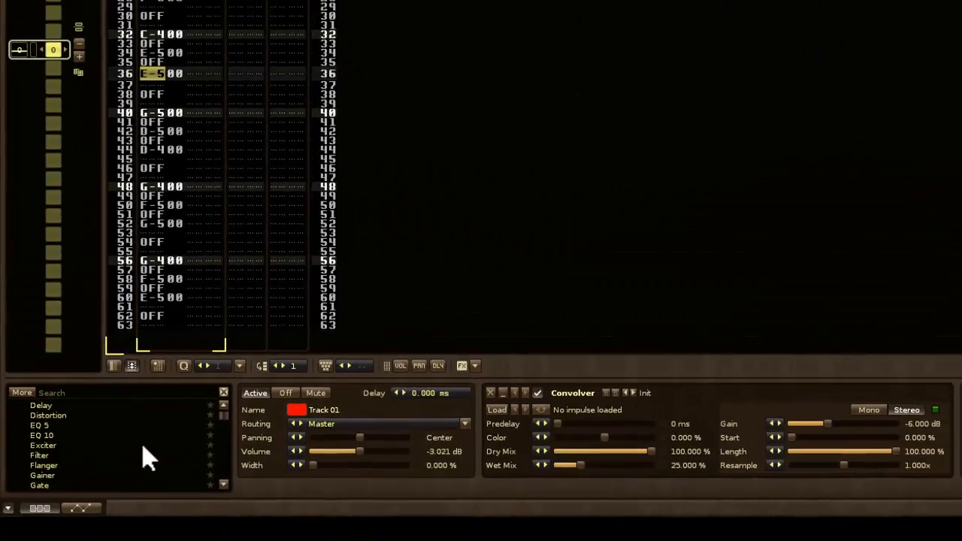
{"action": "scroll", "coordinate": [148, 459], "scroll_direction": "down", "scroll_amount": 8}
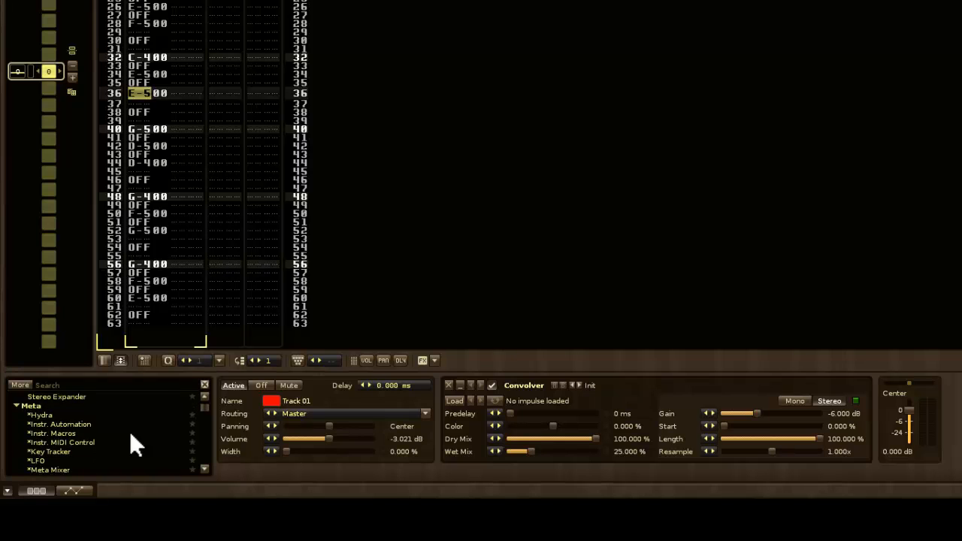
{"action": "scroll", "coordinate": [132, 444], "scroll_direction": "down", "scroll_amount": 1}
{"action": "left_click", "coordinate": [448, 385]}
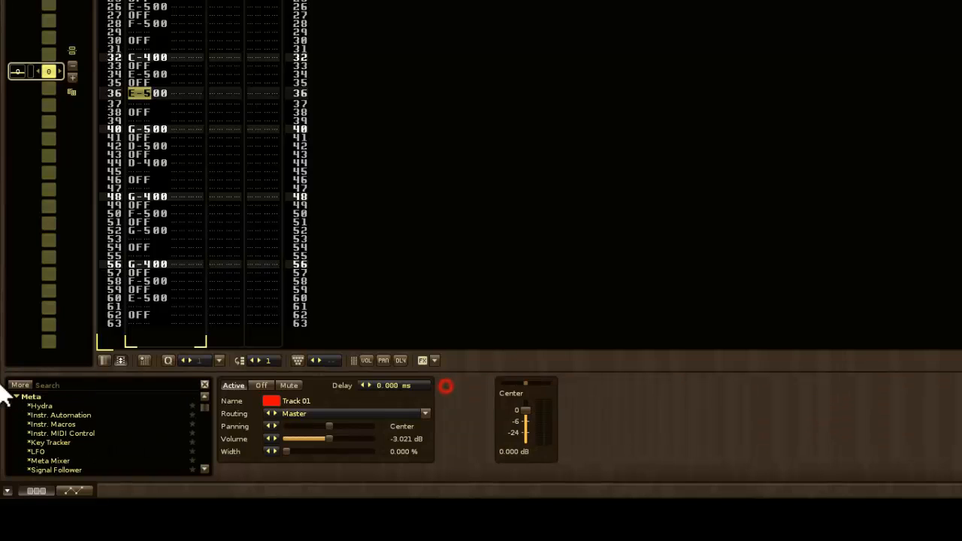
{"action": "double_click", "coordinate": [39, 404]}
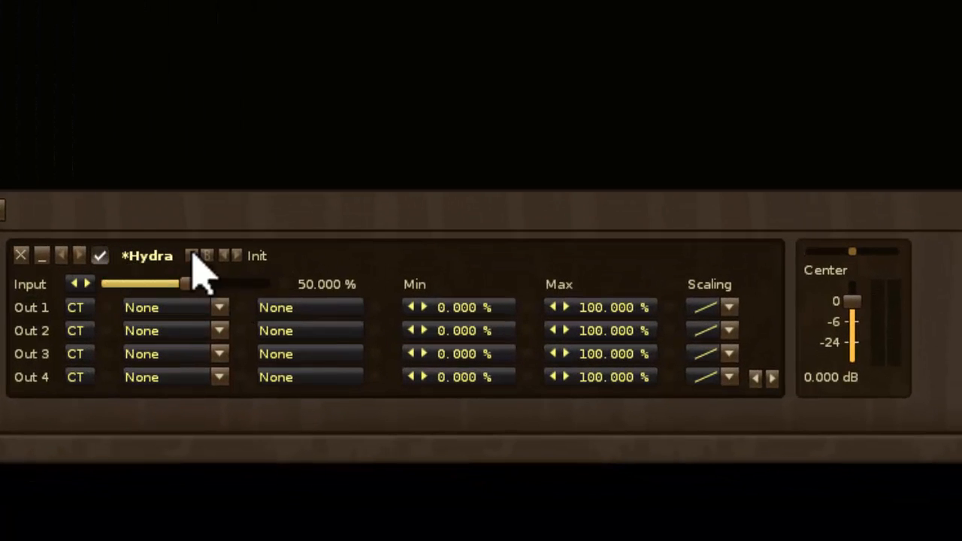
- Remove *Hydra from Track 01 and select the Doofers category in the device list
{"action": "left_click", "coordinate": [20, 255]}
{"action": "scroll", "coordinate": [154, 367], "scroll_direction": "down", "scroll_amount": 5}
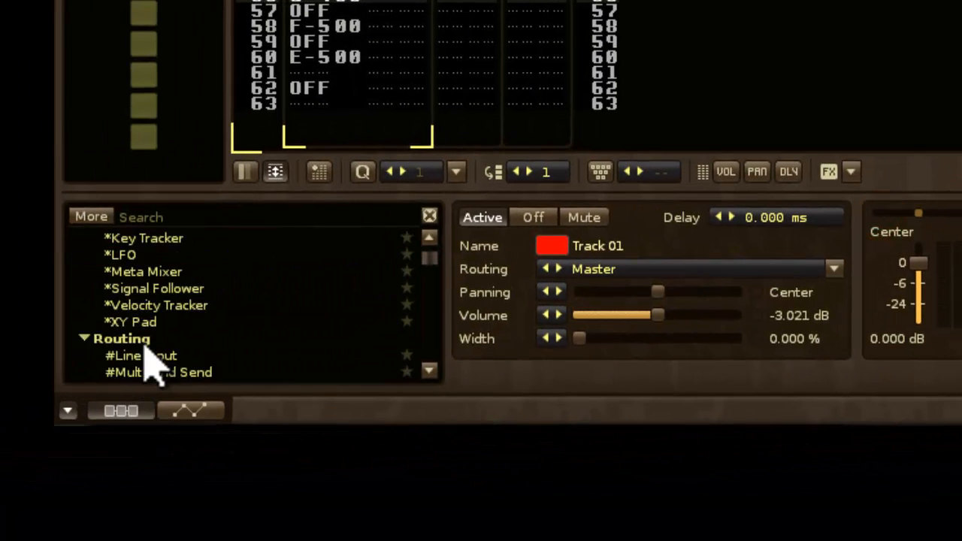
{"action": "scroll", "coordinate": [158, 364], "scroll_direction": "down", "scroll_amount": 2}
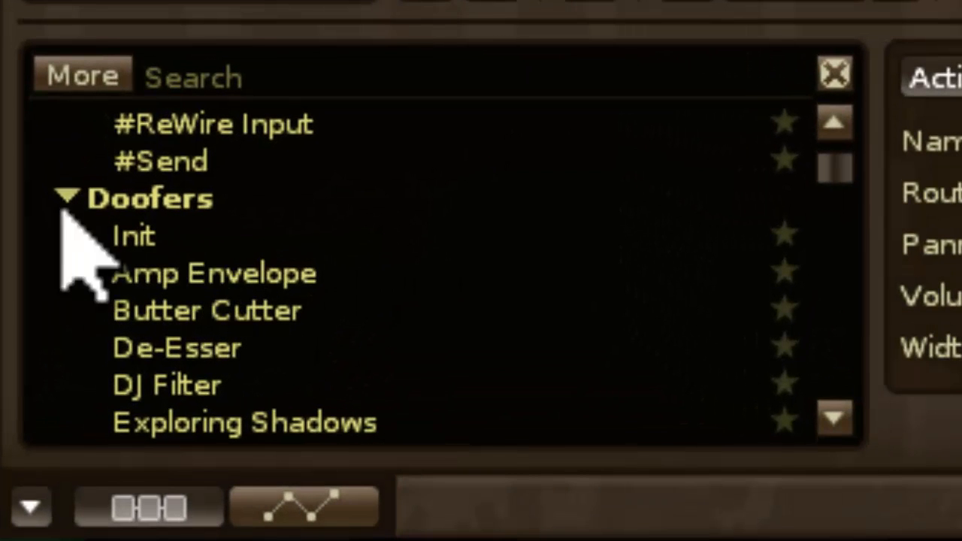
{"action": "left_click", "coordinate": [166, 205]}
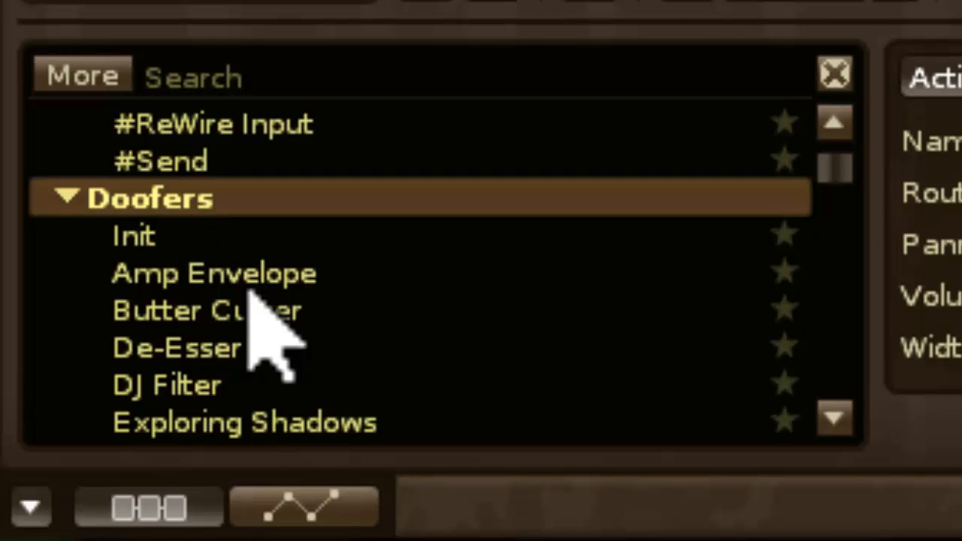
- Examine the native device list, from the Effects category through Meta and Routing down to Doofers
{"action": "left_click", "coordinate": [832, 133]}
{"action": "left_click", "coordinate": [832, 134]}
{"action": "left_click", "coordinate": [832, 134]}
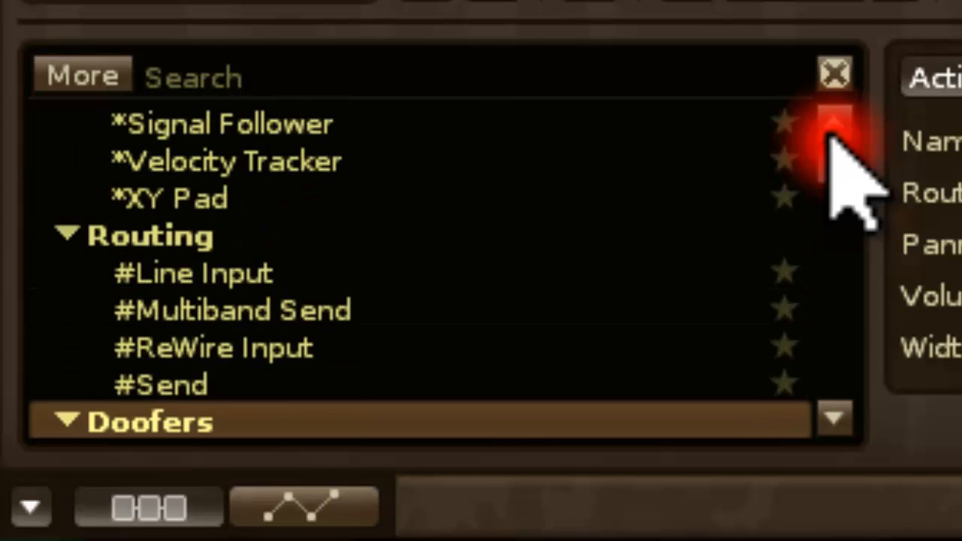
{"action": "left_click", "coordinate": [832, 134]}
{"action": "left_click", "coordinate": [833, 136]}
{"action": "left_click", "coordinate": [833, 134]}
{"action": "left_click", "coordinate": [833, 134]}
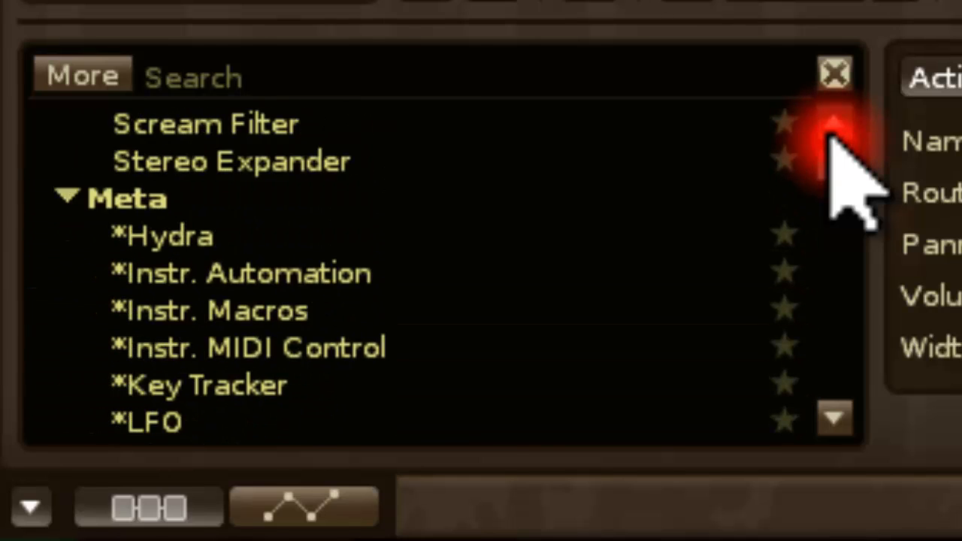
{"action": "left_click", "coordinate": [833, 134]}
{"action": "left_click", "coordinate": [833, 134]}
{"action": "left_click", "coordinate": [833, 134]}
{"action": "left_click", "coordinate": [833, 133]}
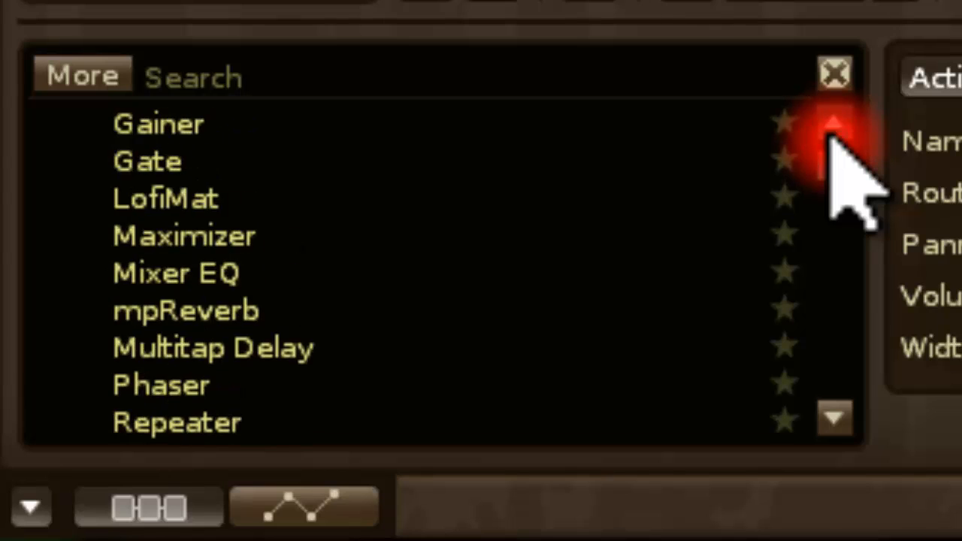
{"action": "left_click", "coordinate": [833, 134]}
{"action": "left_click", "coordinate": [833, 134]}
{"action": "left_click", "coordinate": [833, 134]}
{"action": "left_click", "coordinate": [833, 134]}
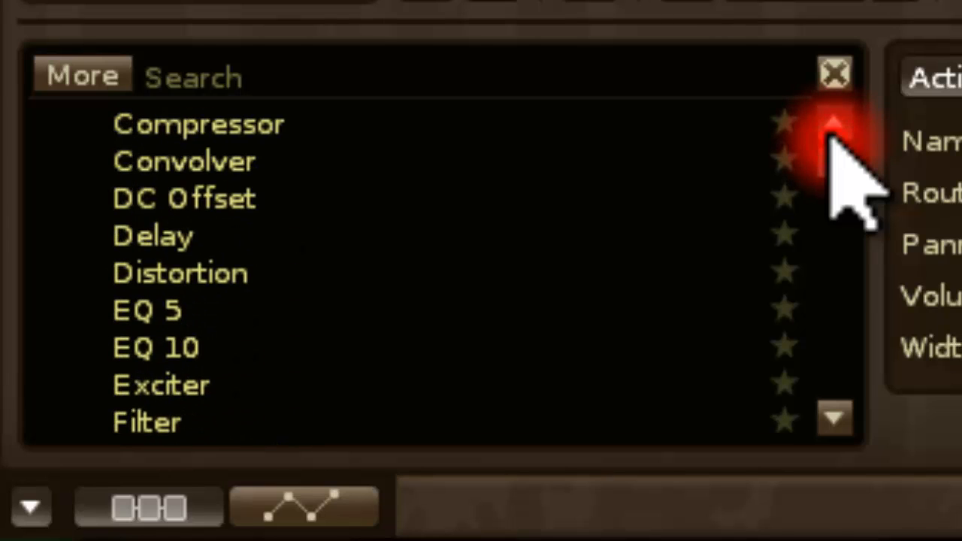
{"action": "left_click", "coordinate": [833, 134]}
{"action": "left_click", "coordinate": [832, 133]}
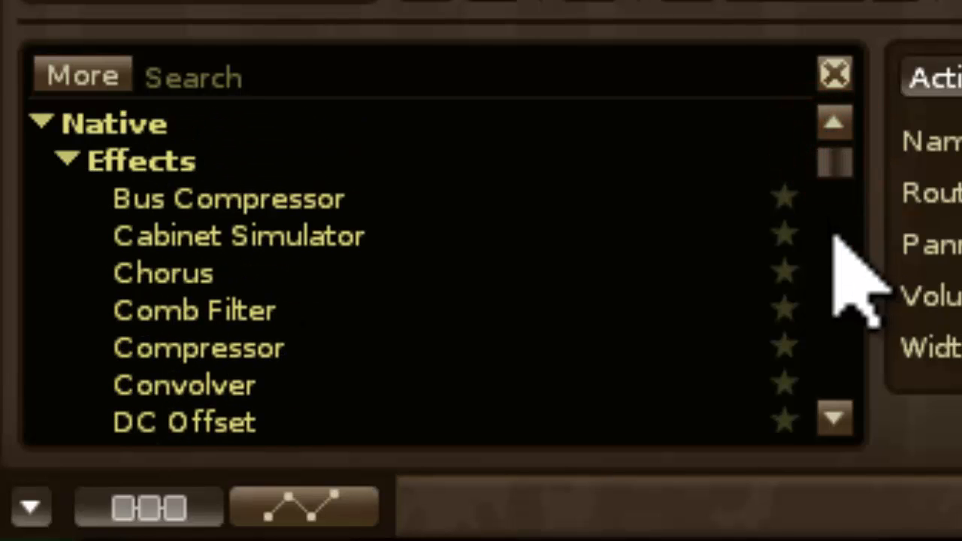
{"action": "left_click", "coordinate": [833, 308]}
{"action": "left_click", "coordinate": [834, 309]}
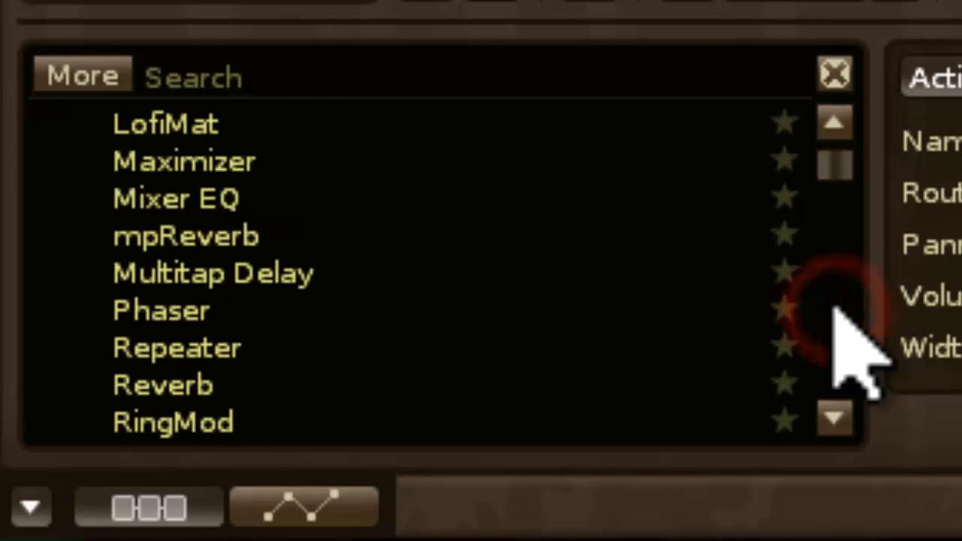
{"action": "left_click", "coordinate": [834, 309]}
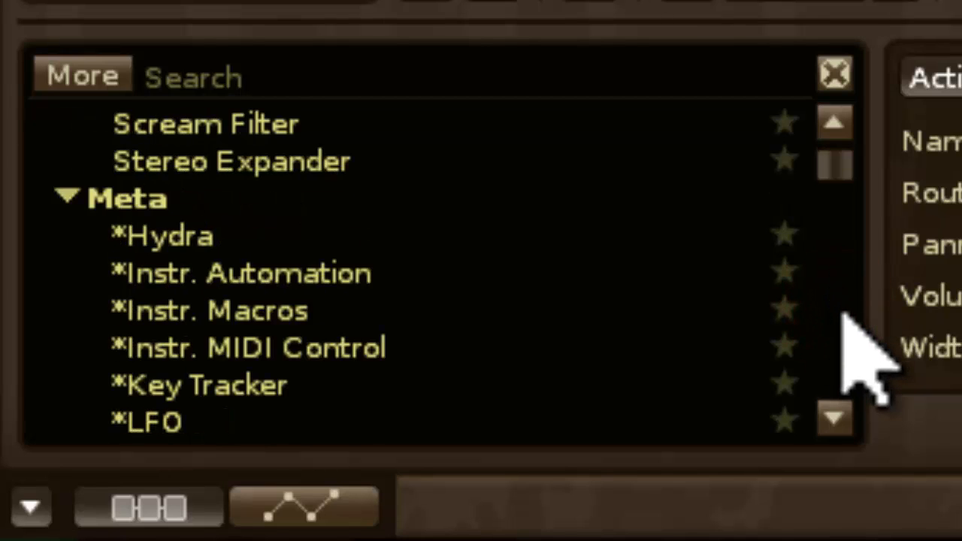
{"action": "left_click", "coordinate": [837, 310]}
{"action": "left_click_drag", "start_coordinate": [836, 165], "coordinate": [835, 94]}
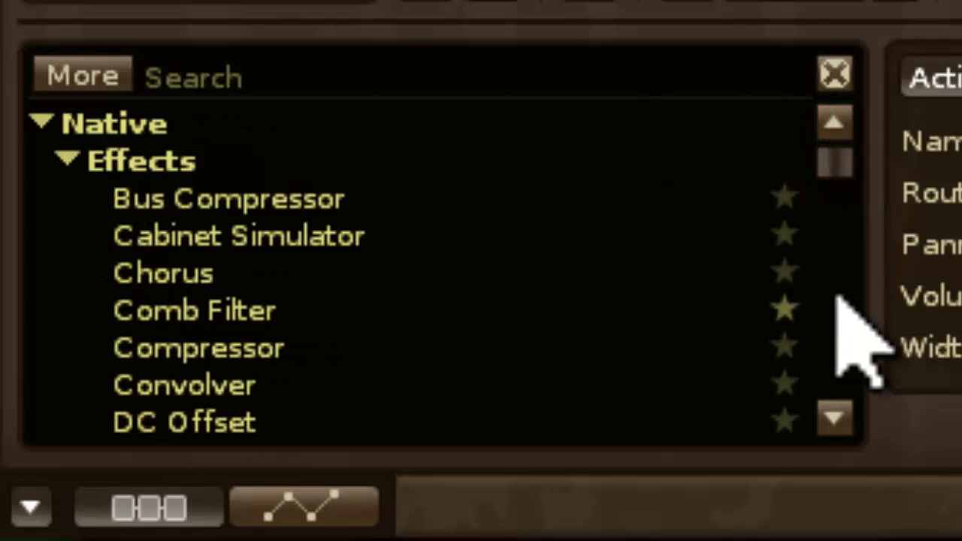
- Add the Convolver effect to Track 01 and apply its Room - Cathedral preset
{"action": "left_click", "coordinate": [200, 384]}
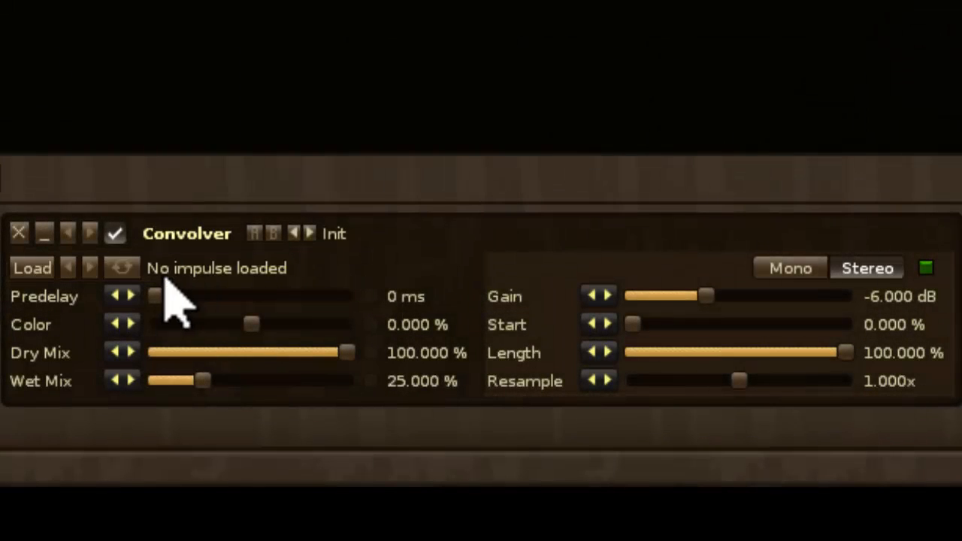
{"action": "left_click", "coordinate": [30, 269]}
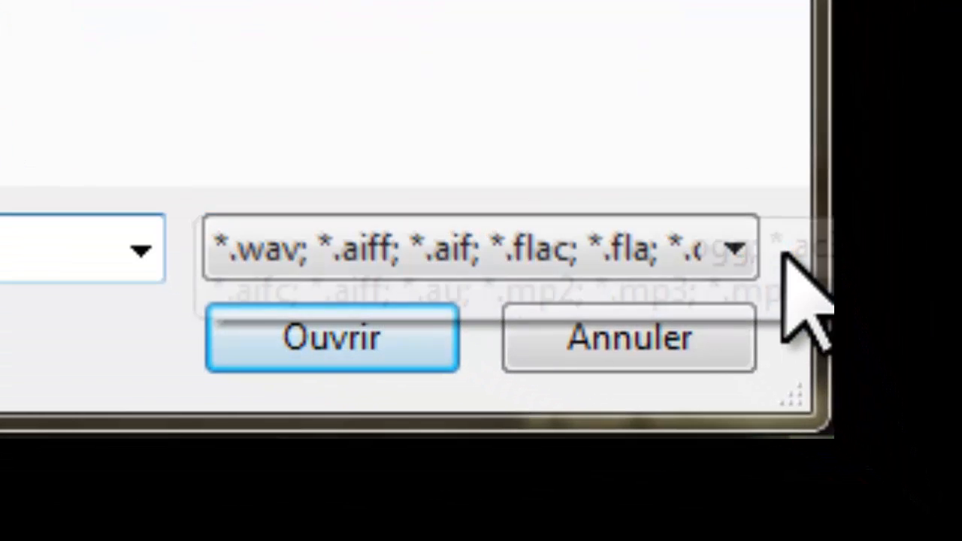
{"action": "left_click", "coordinate": [601, 342]}
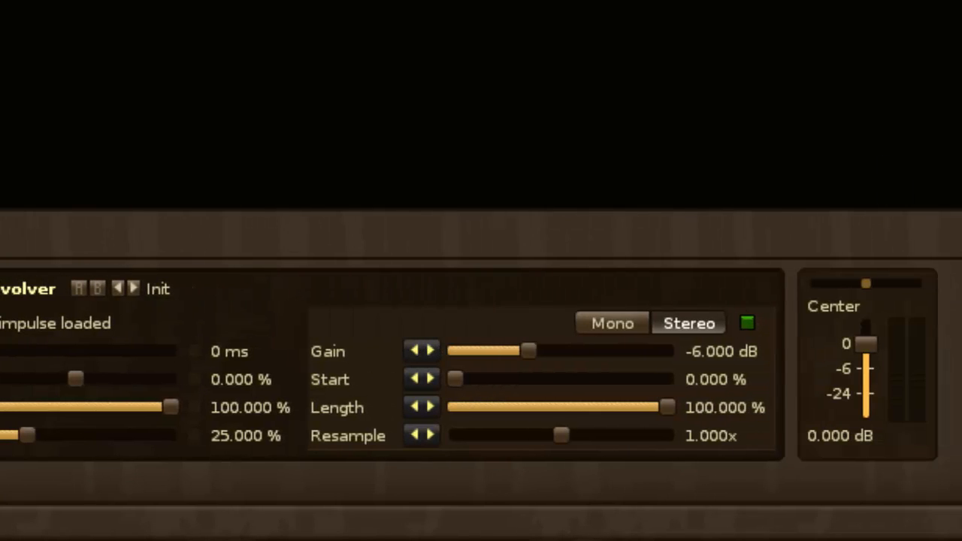
{"action": "left_click", "coordinate": [161, 290]}
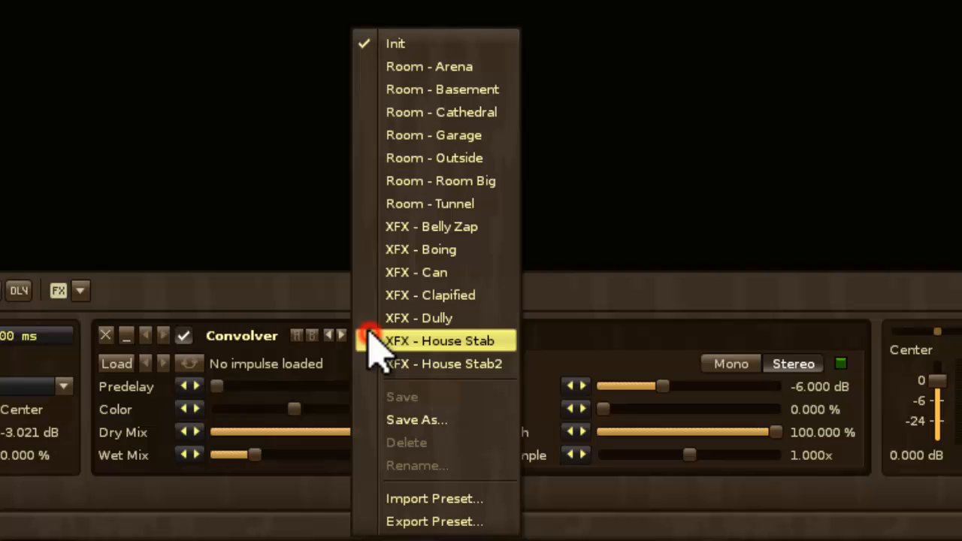
{"action": "left_click", "coordinate": [464, 112]}
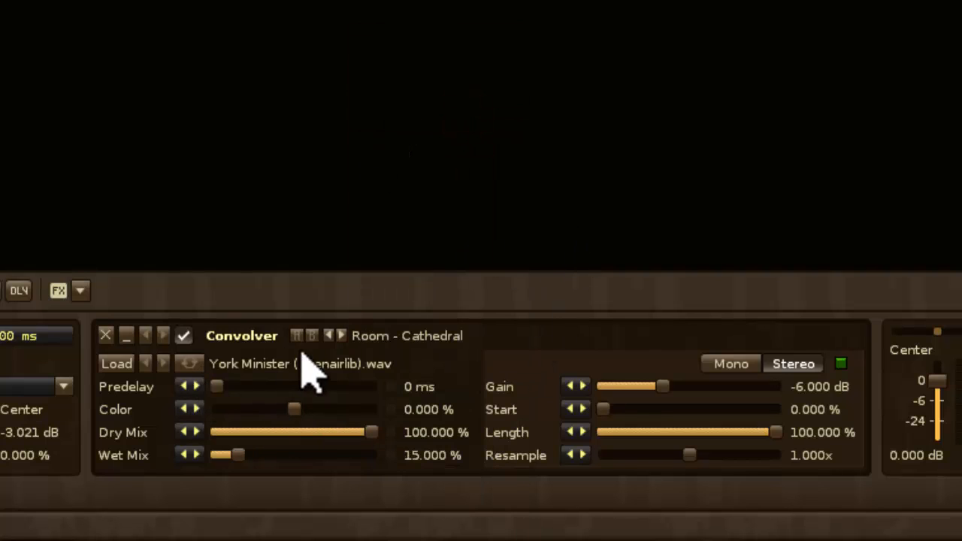
- Play the pattern through the Convolver and check the channels, sample rate and frames of its loaded impulse file
{"action": "mouse_move", "coordinate": [305, 368]}
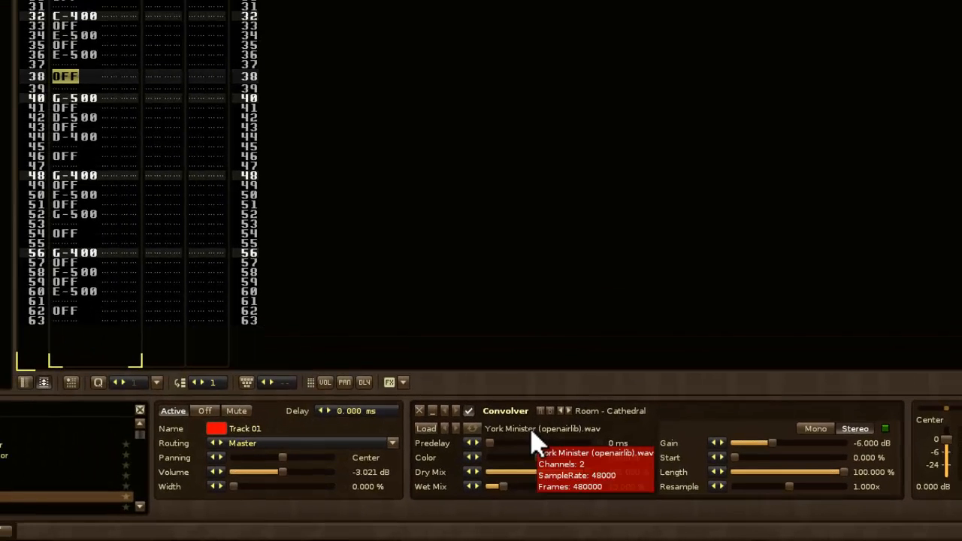
{"action": "key", "text": "space"}
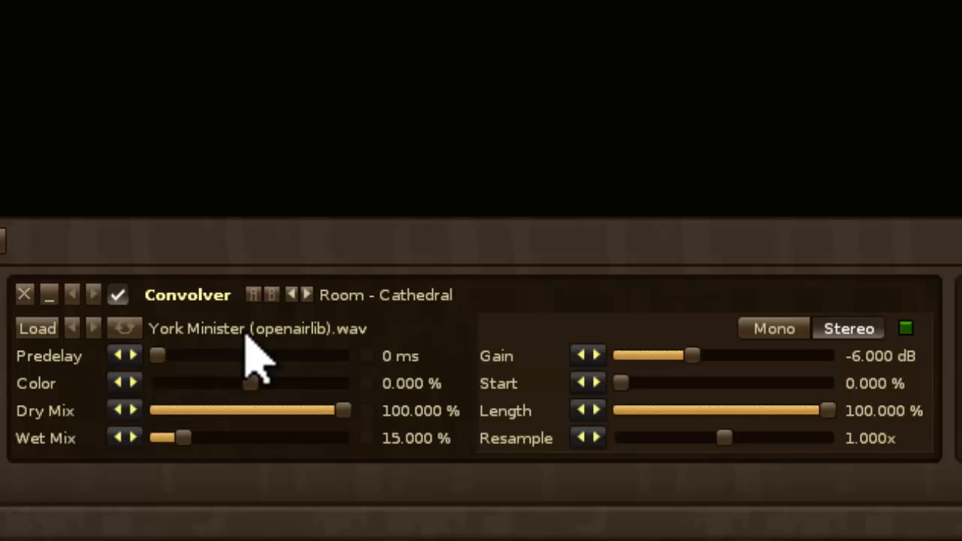
{"action": "mouse_move", "coordinate": [254, 359]}
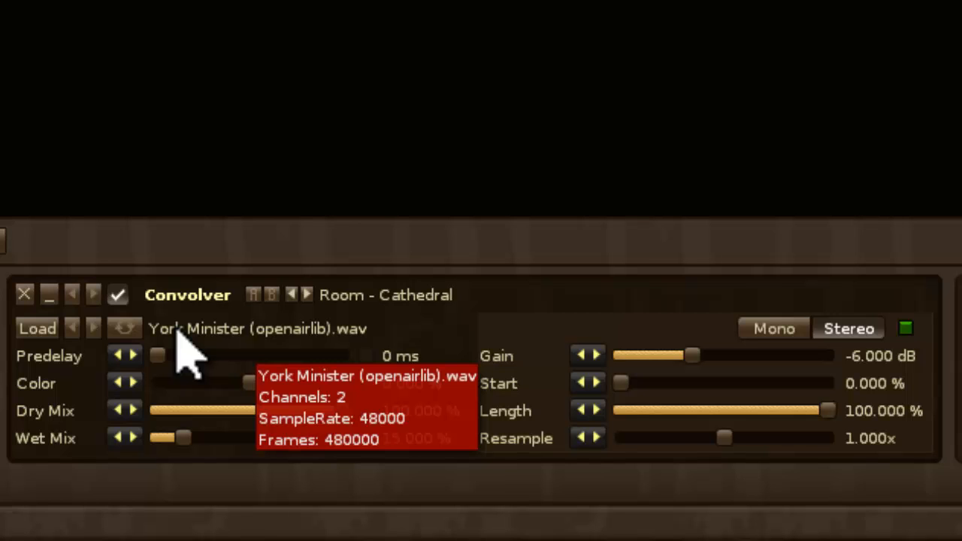
- Apply the Convolver's Room - Tunnel preset, listen to the pattern through it and stop playback
{"action": "left_click", "coordinate": [423, 296]}
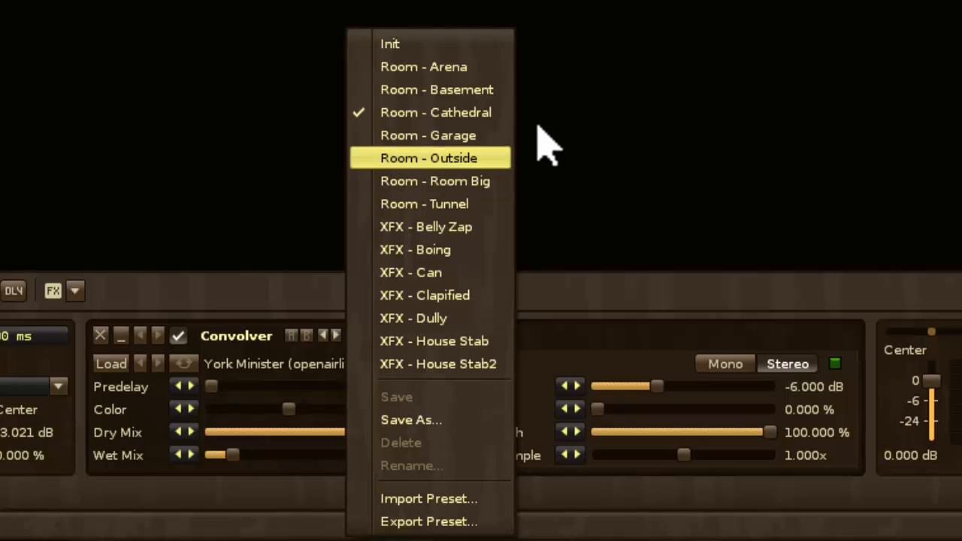
{"action": "left_click", "coordinate": [477, 203]}
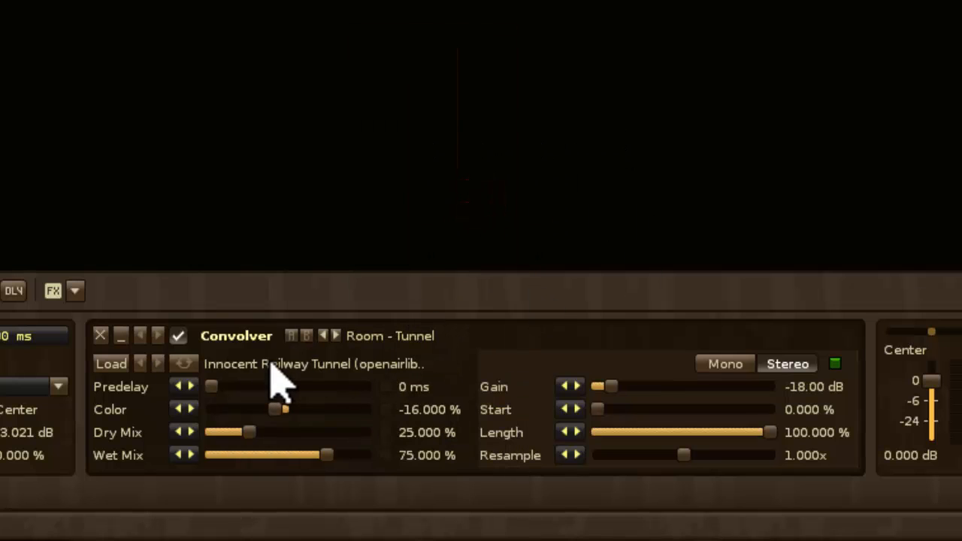
{"action": "mouse_move", "coordinate": [273, 369]}
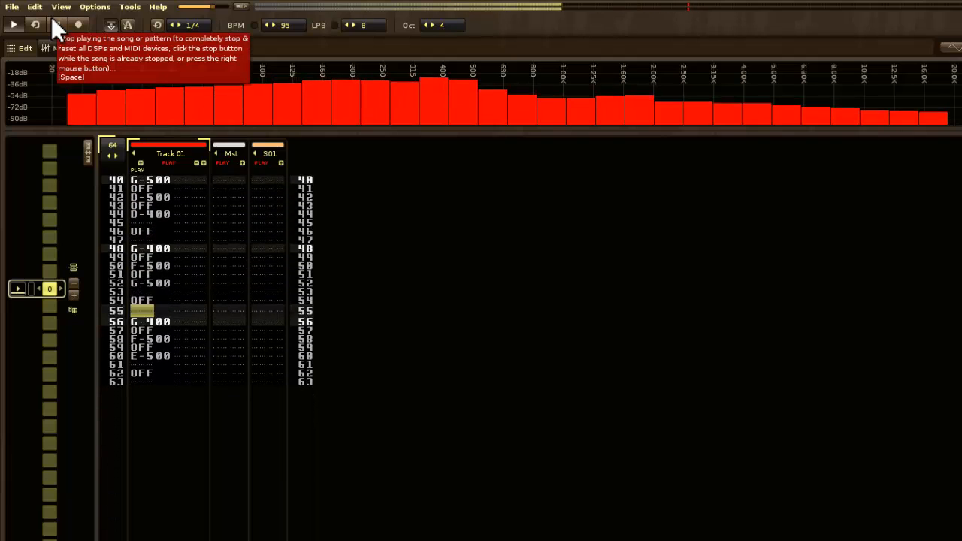
{"action": "left_click", "coordinate": [54, 22]}
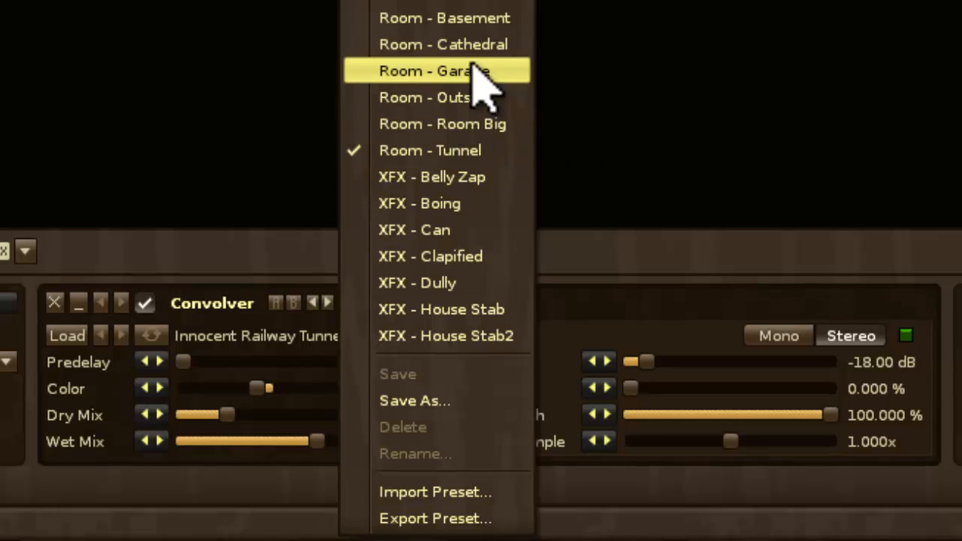
- Apply the Convolver's Room - Garage preset, look over the remaining presets and check its impulse file
{"action": "left_click", "coordinate": [476, 75]}
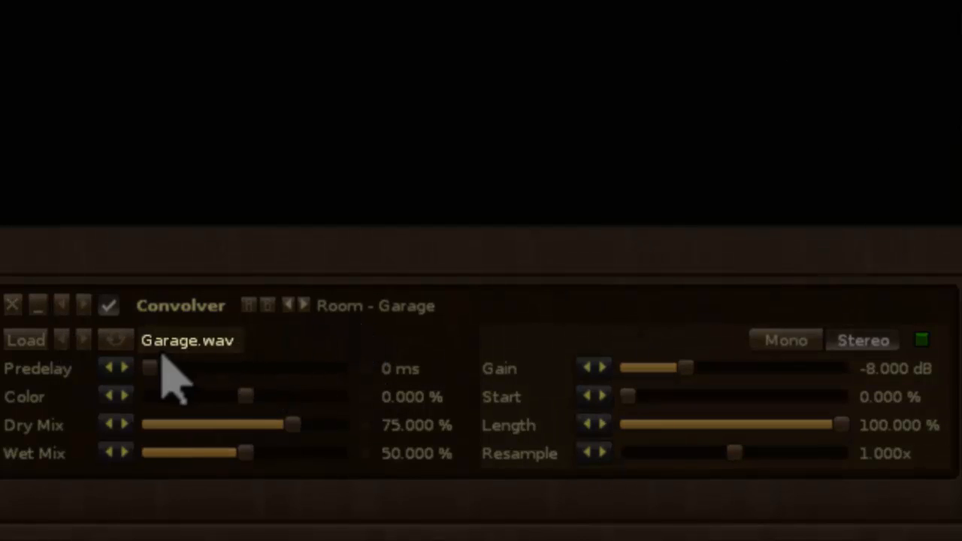
{"action": "left_click", "coordinate": [366, 308]}
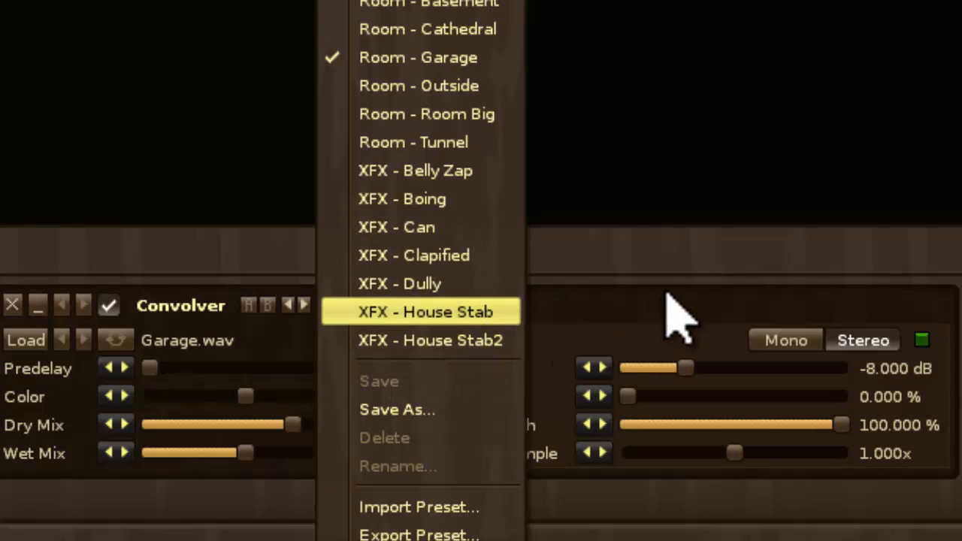
{"action": "left_click", "coordinate": [677, 259]}
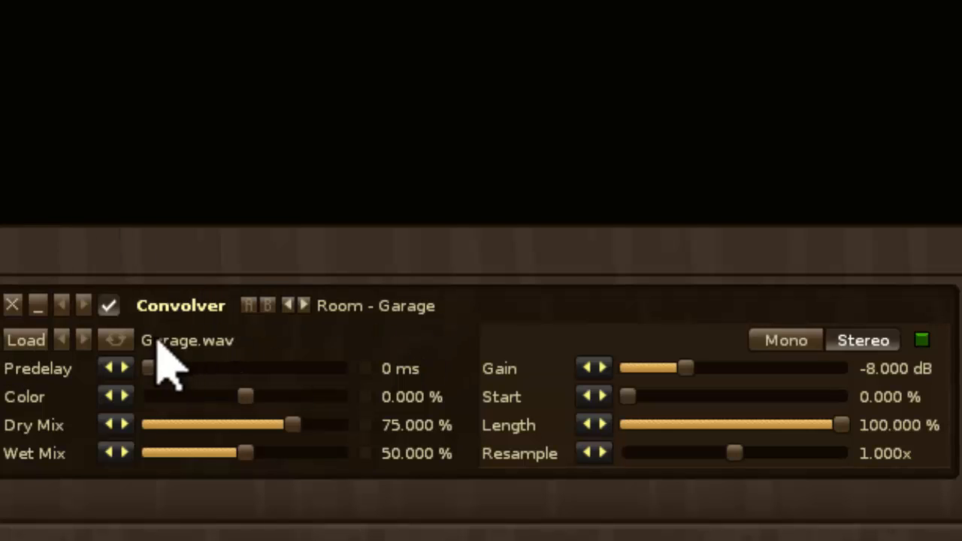
{"action": "mouse_move", "coordinate": [202, 340]}
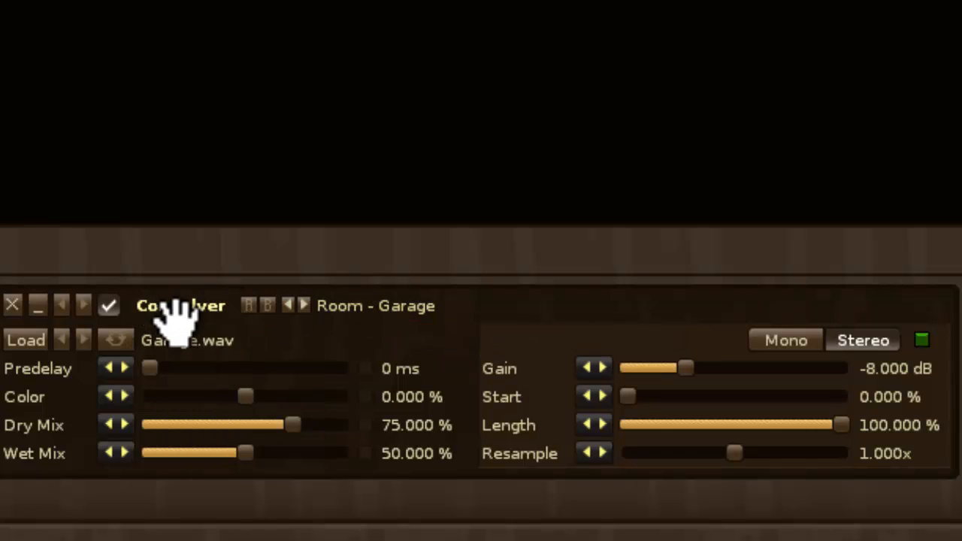
- Try the Convolver's XFX - Belly Zap and XFX - Boing presets and check the impulse file loaded by Boing
{"action": "left_click", "coordinate": [389, 308]}
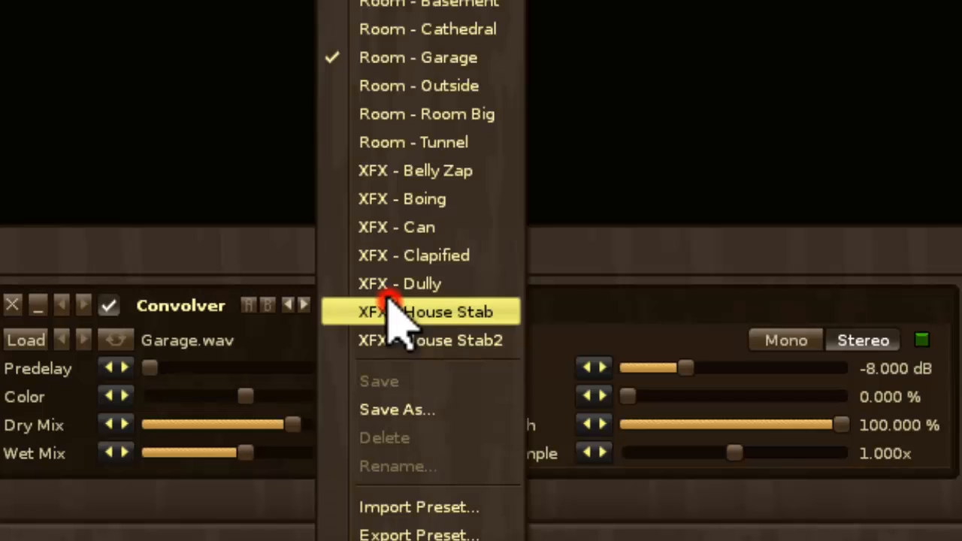
{"action": "left_click", "coordinate": [447, 171]}
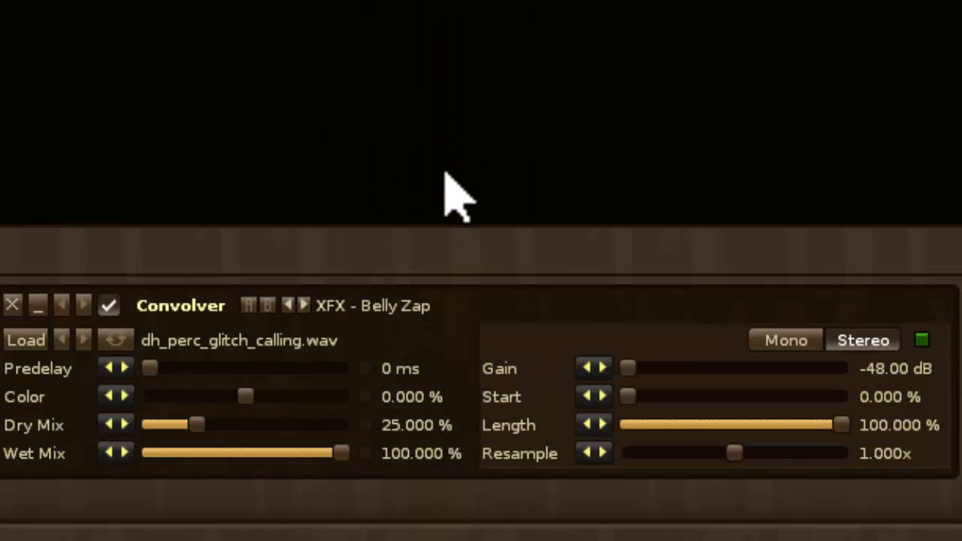
{"action": "left_click", "coordinate": [367, 306]}
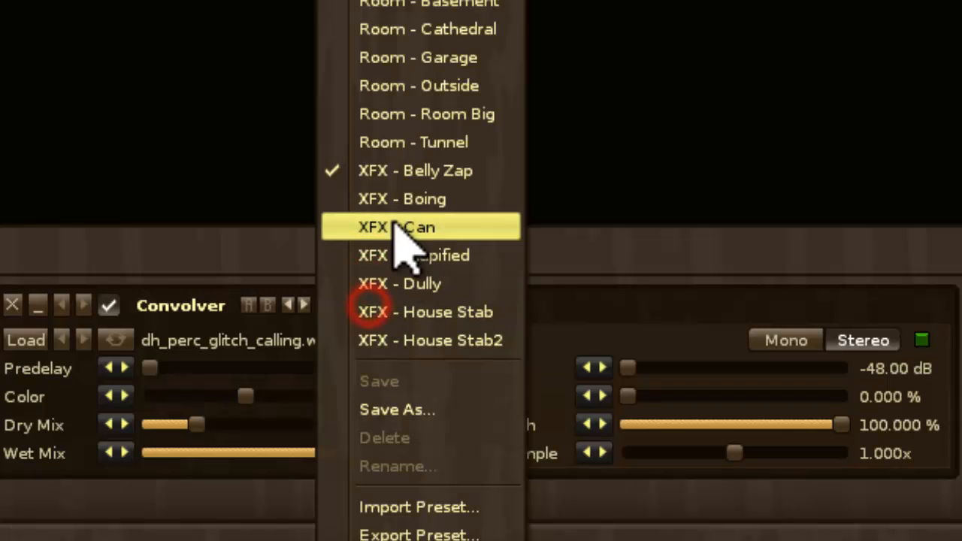
{"action": "left_click", "coordinate": [390, 197]}
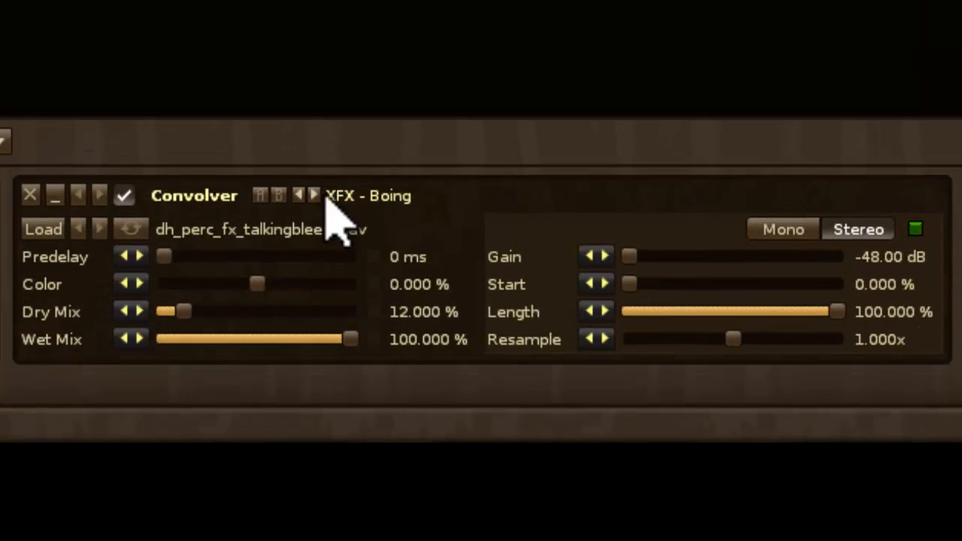
{"action": "mouse_move", "coordinate": [208, 241]}
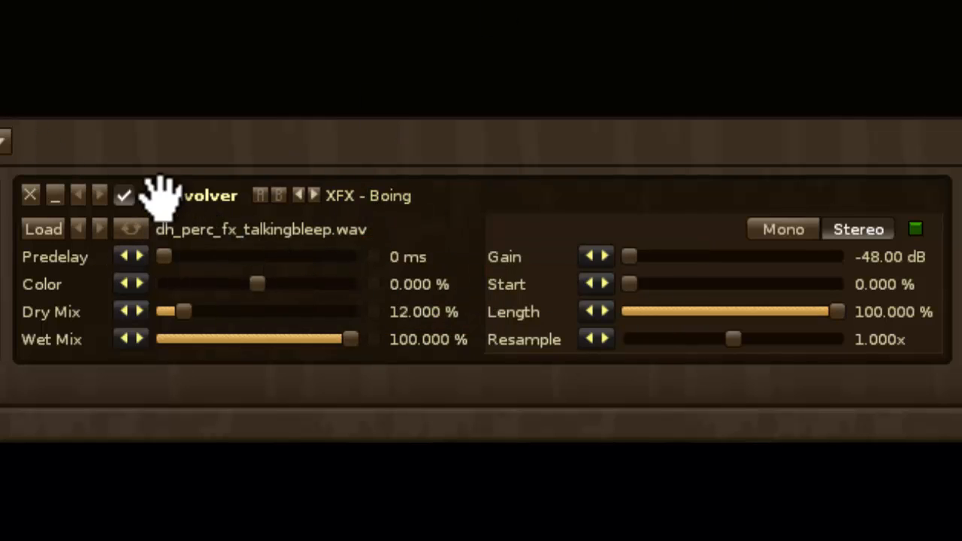
- Try the Convolver's XFX presets Can, Clapified, Dully, House Stab2 and House Stab one after another
{"action": "left_click", "coordinate": [396, 206]}
{"action": "left_click", "coordinate": [445, 128]}
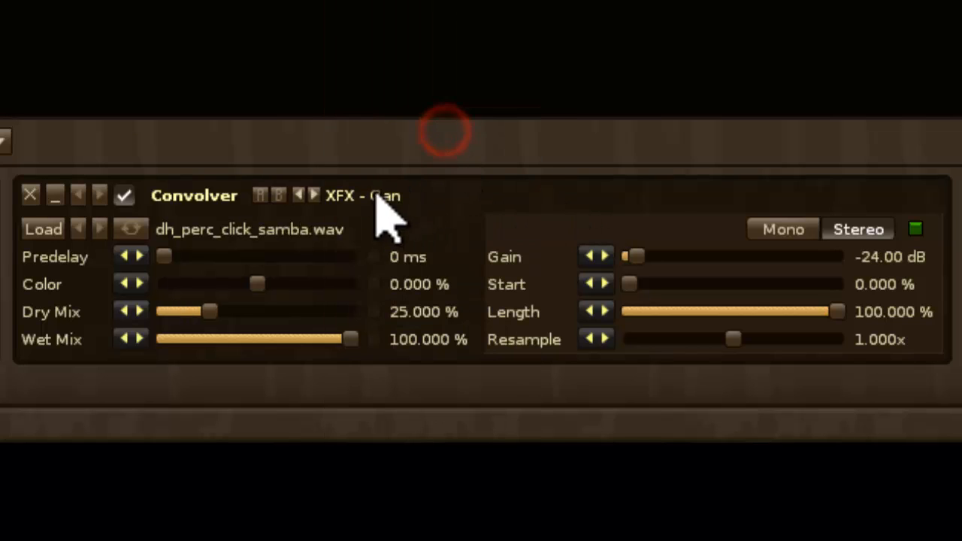
{"action": "left_click", "coordinate": [375, 190]}
{"action": "left_click", "coordinate": [440, 148]}
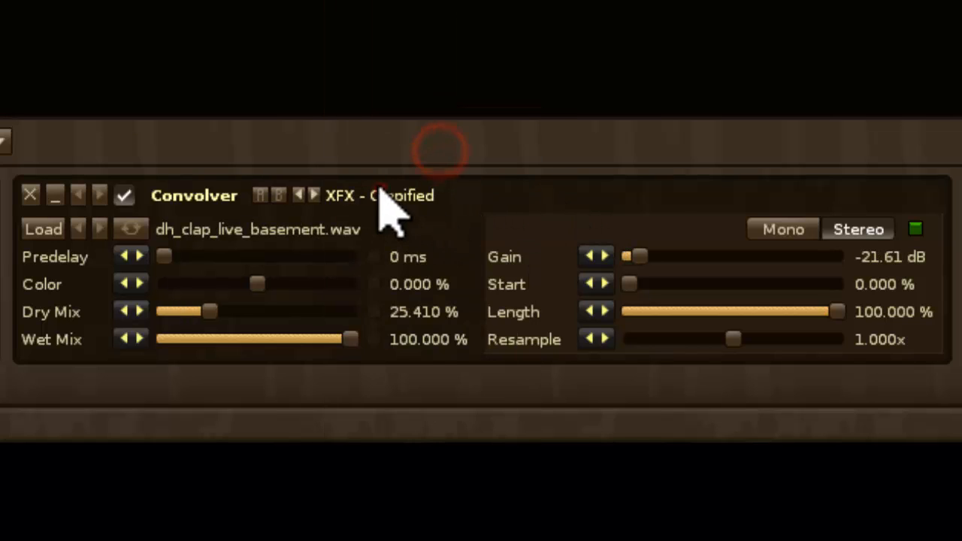
{"action": "left_click", "coordinate": [381, 194]}
{"action": "left_click", "coordinate": [417, 175]}
{"action": "left_click", "coordinate": [363, 195]}
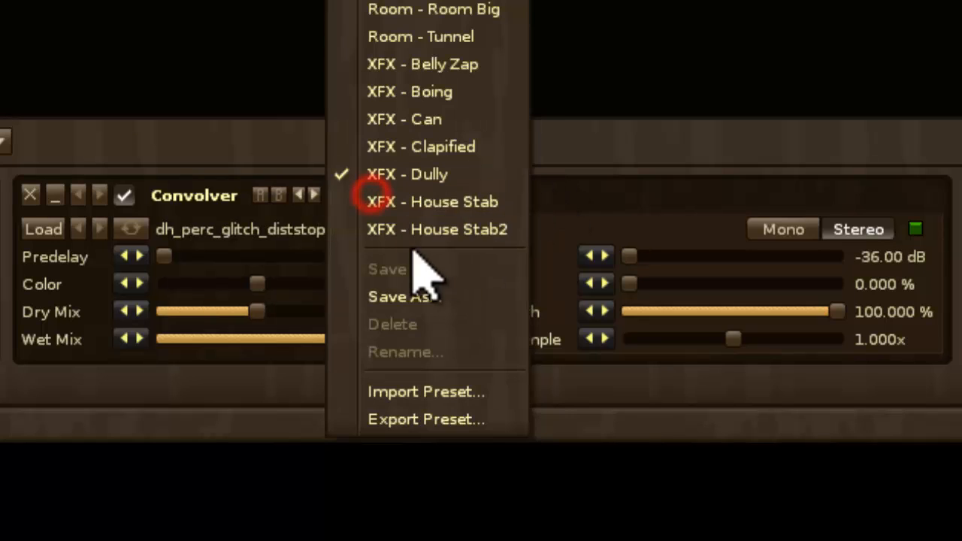
{"action": "left_click", "coordinate": [399, 232]}
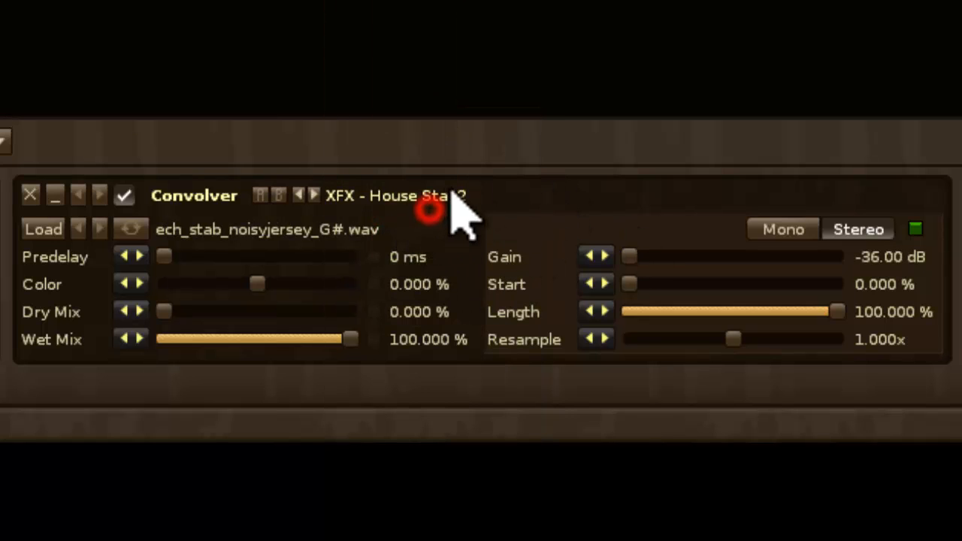
{"action": "left_click", "coordinate": [452, 188]}
{"action": "left_click", "coordinate": [475, 202]}
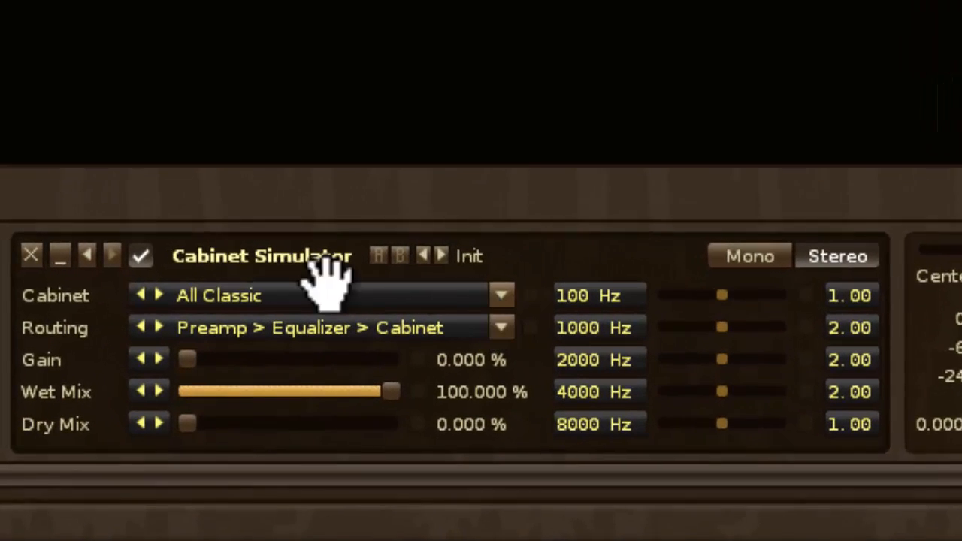
- Remove the Cabinet Simulator and the Convolver from Track 01
{"action": "left_click", "coordinate": [34, 253]}
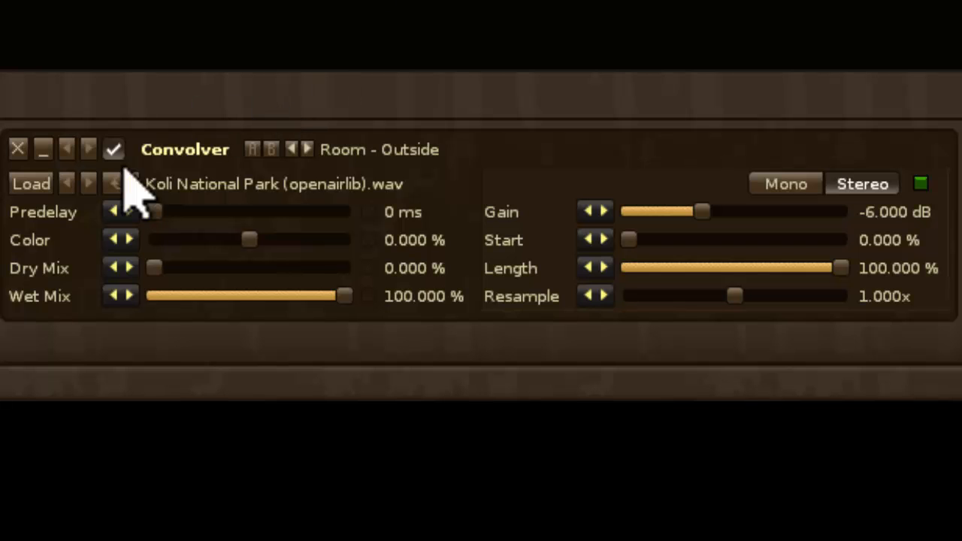
{"action": "left_click", "coordinate": [16, 144]}
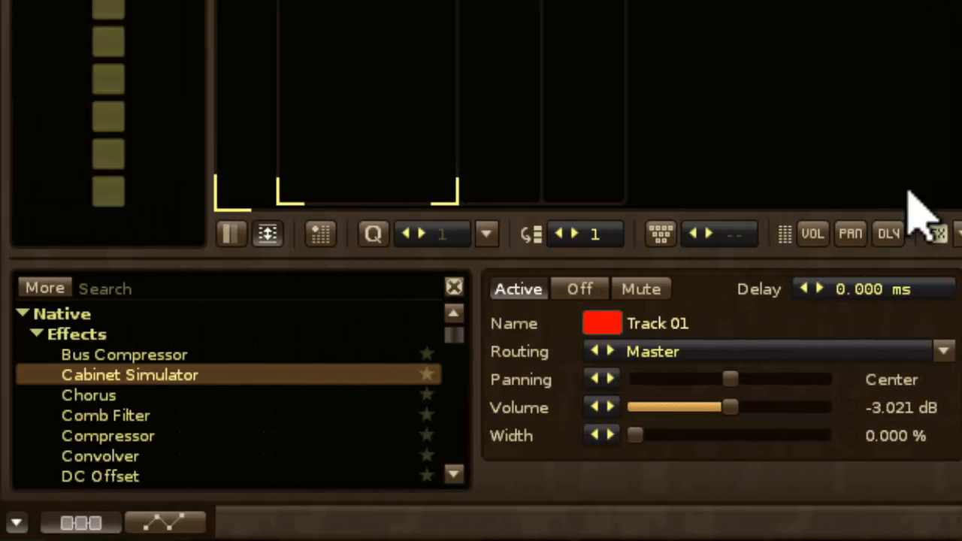
- Add the Cabinet Simulator and Convolver effects to Track 01 from the native device list
{"action": "double_click", "coordinate": [294, 372]}
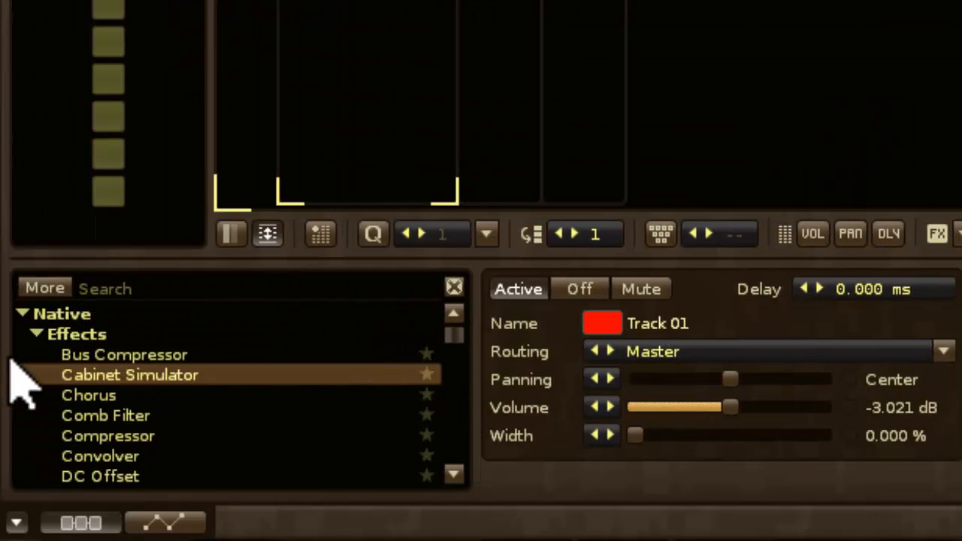
{"action": "scroll", "coordinate": [106, 431], "scroll_direction": "down", "scroll_amount": 1}
{"action": "double_click", "coordinate": [121, 435]}
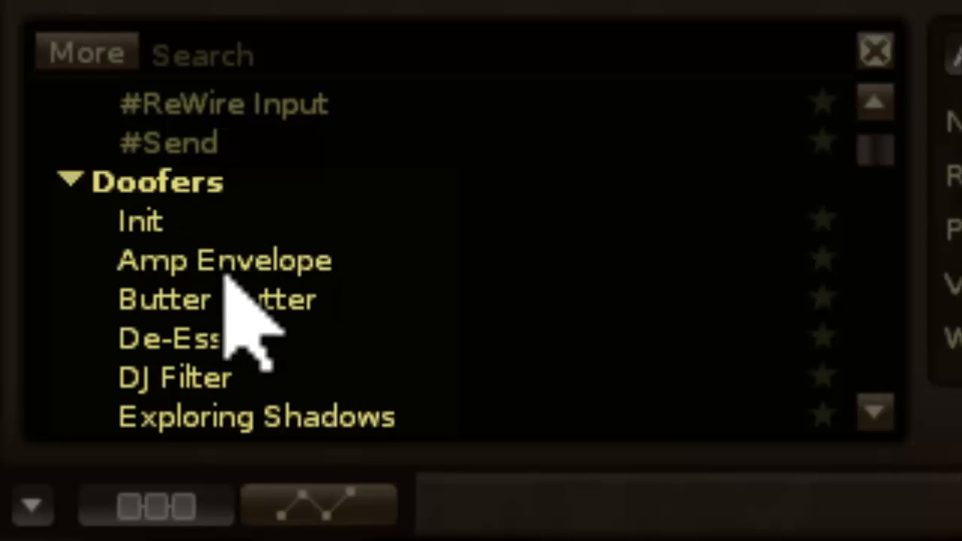
- Review the Meta, Routing and Doofers categories of the native devices and return to the Effects
{"action": "scroll", "coordinate": [224, 275], "scroll_direction": "down", "scroll_amount": 5}
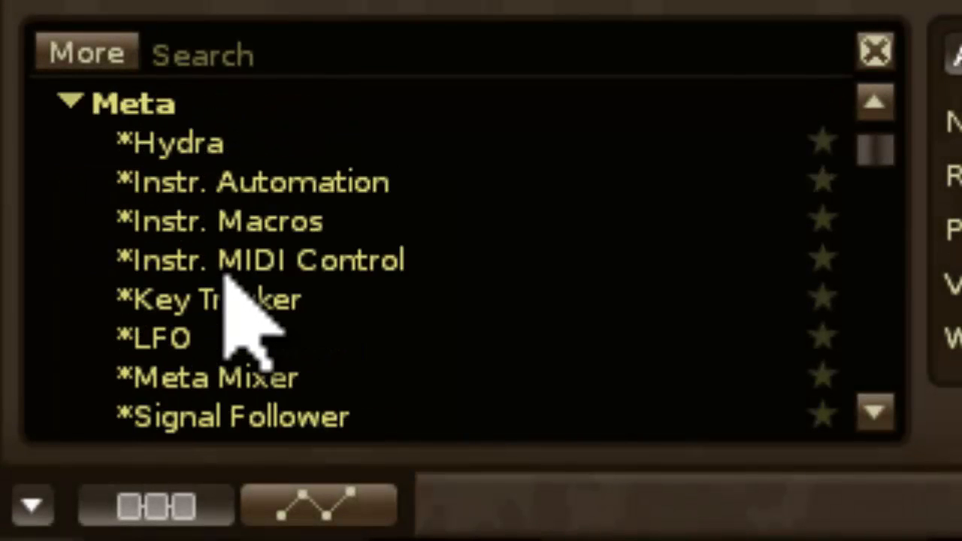
{"action": "scroll", "coordinate": [224, 275], "scroll_direction": "up", "scroll_amount": 2}
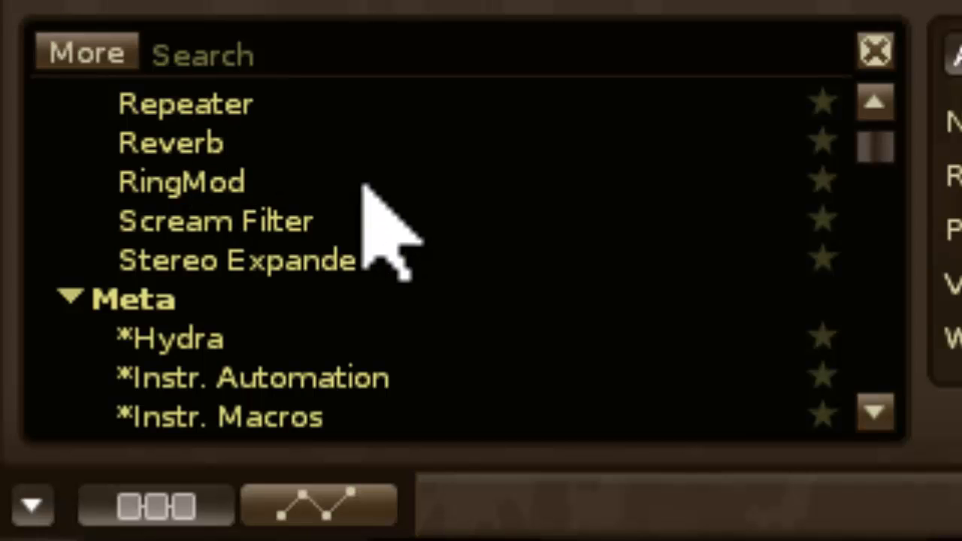
{"action": "scroll", "coordinate": [368, 195], "scroll_direction": "down", "scroll_amount": 3}
{"action": "scroll", "coordinate": [196, 180], "scroll_direction": "down", "scroll_amount": 2}
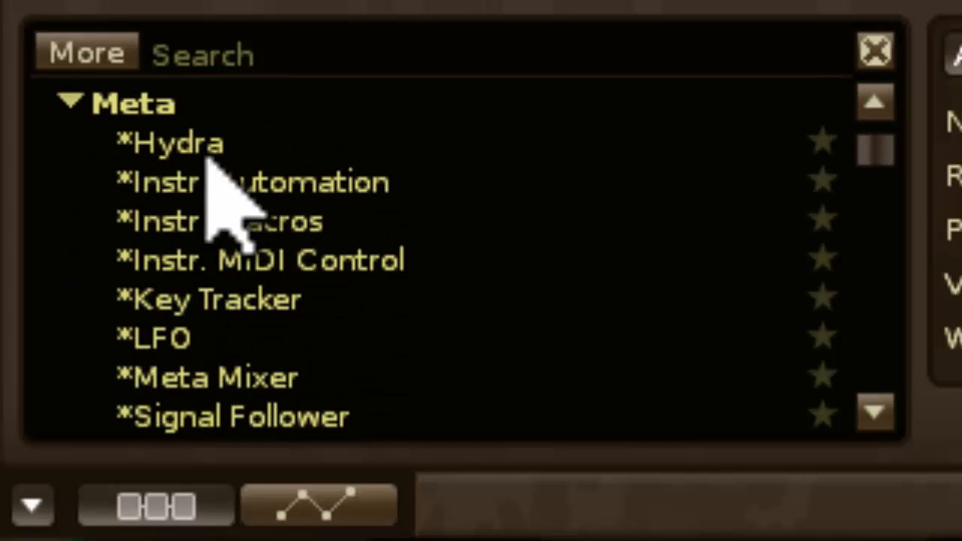
{"action": "scroll", "coordinate": [256, 338], "scroll_direction": "down", "scroll_amount": 17}
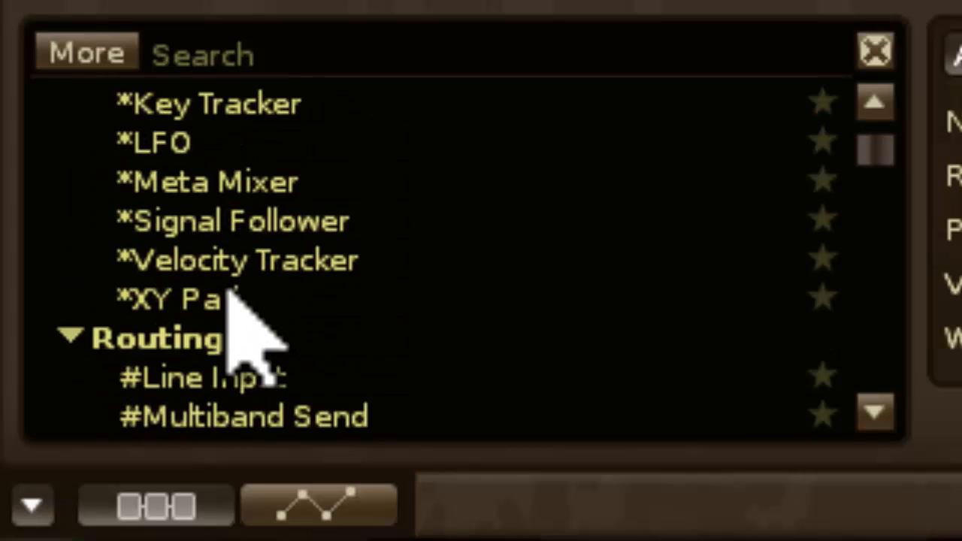
{"action": "scroll", "coordinate": [228, 288], "scroll_direction": "up", "scroll_amount": 1}
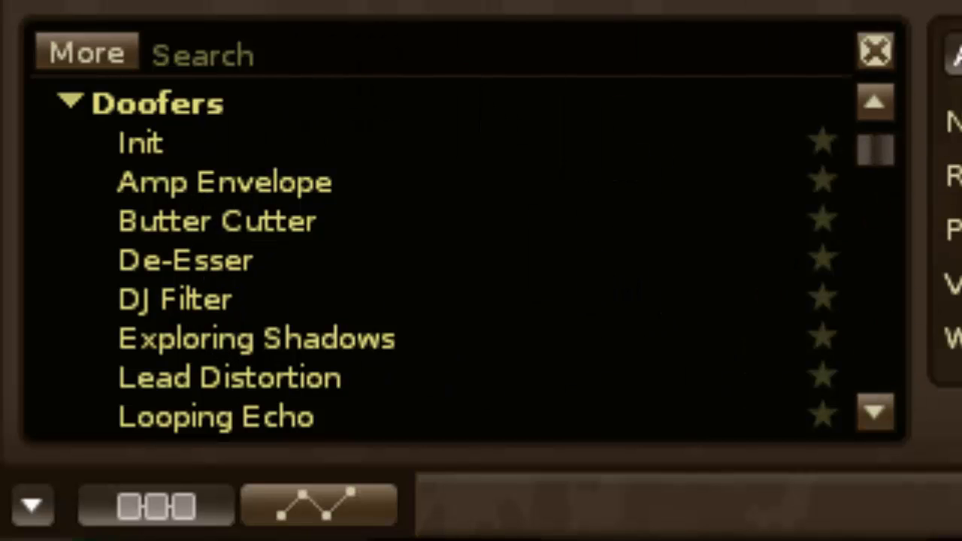
{"action": "scroll", "coordinate": [688, 241], "scroll_direction": "up", "scroll_amount": 10}
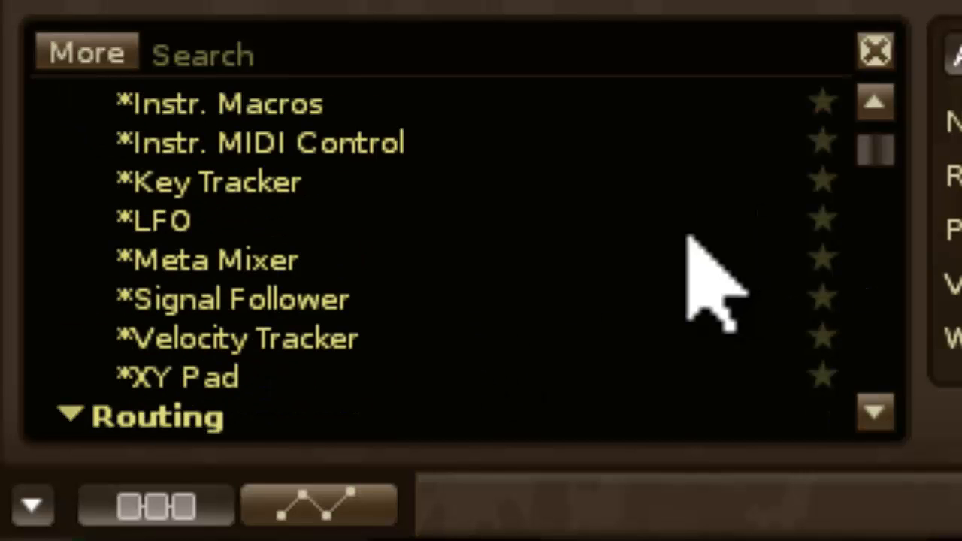
{"action": "scroll", "coordinate": [688, 241], "scroll_direction": "up", "scroll_amount": 3}
{"action": "scroll", "coordinate": [687, 237], "scroll_direction": "up", "scroll_amount": 3}
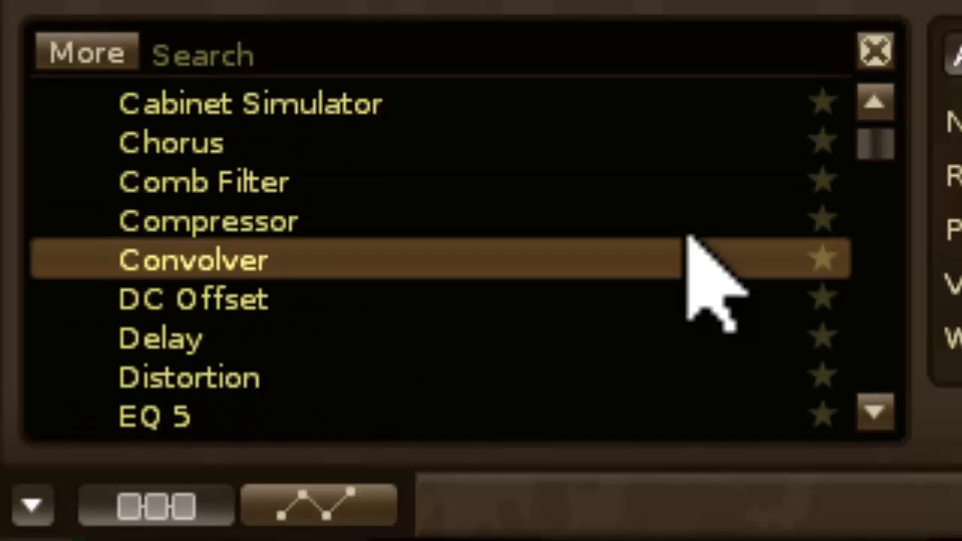
- Add the native Distortion and Filter effects to Track 01's device chain
{"action": "scroll", "coordinate": [327, 226], "scroll_direction": "down", "scroll_amount": 1}
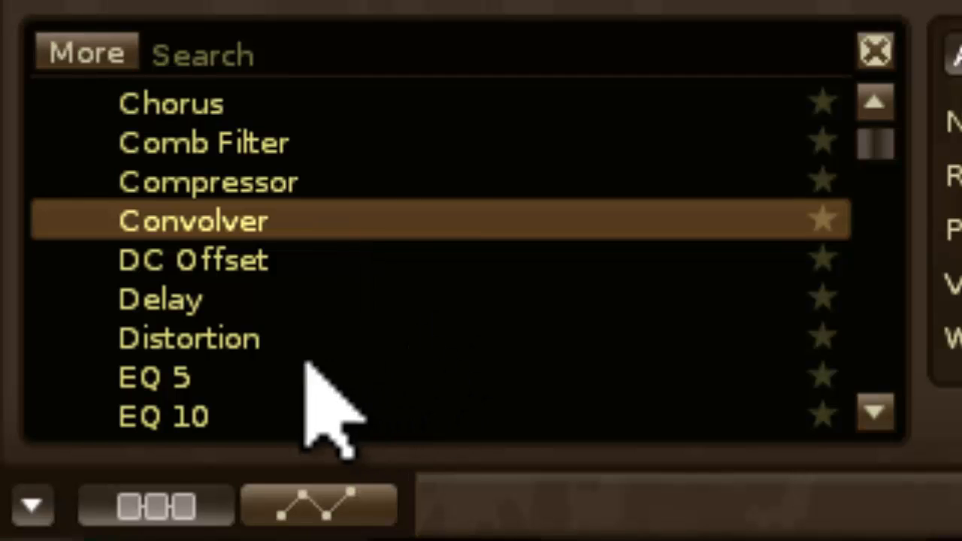
{"action": "double_click", "coordinate": [215, 338]}
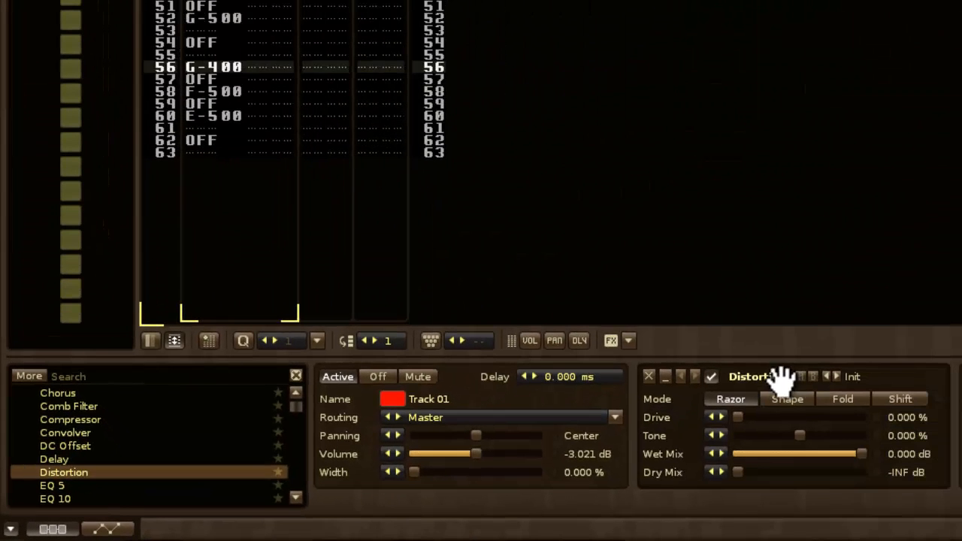
{"action": "scroll", "coordinate": [151, 481], "scroll_direction": "down", "scroll_amount": 3}
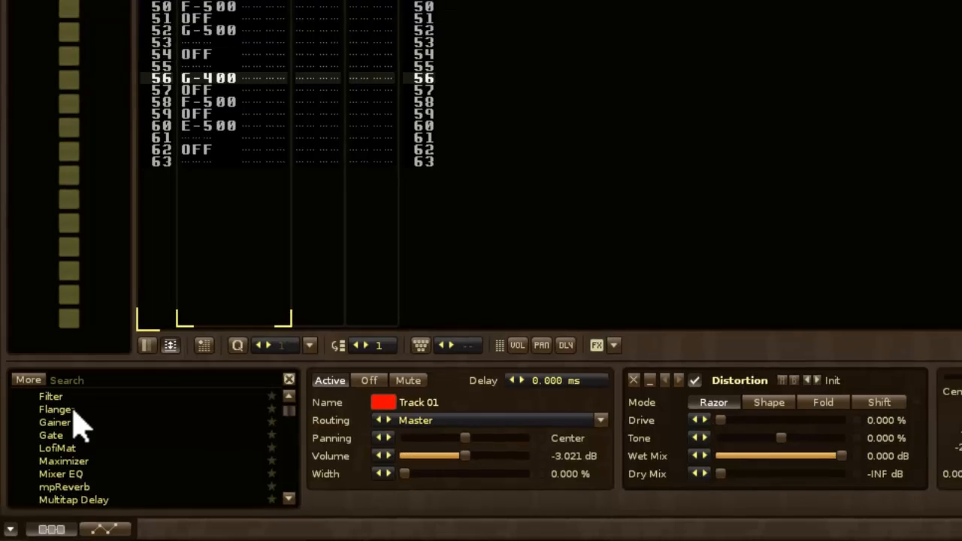
{"action": "double_click", "coordinate": [75, 393]}
- Add the *LFO meta device after the Filter in Track 01's device chain
{"action": "scroll", "coordinate": [91, 449], "scroll_direction": "up", "scroll_amount": 2}
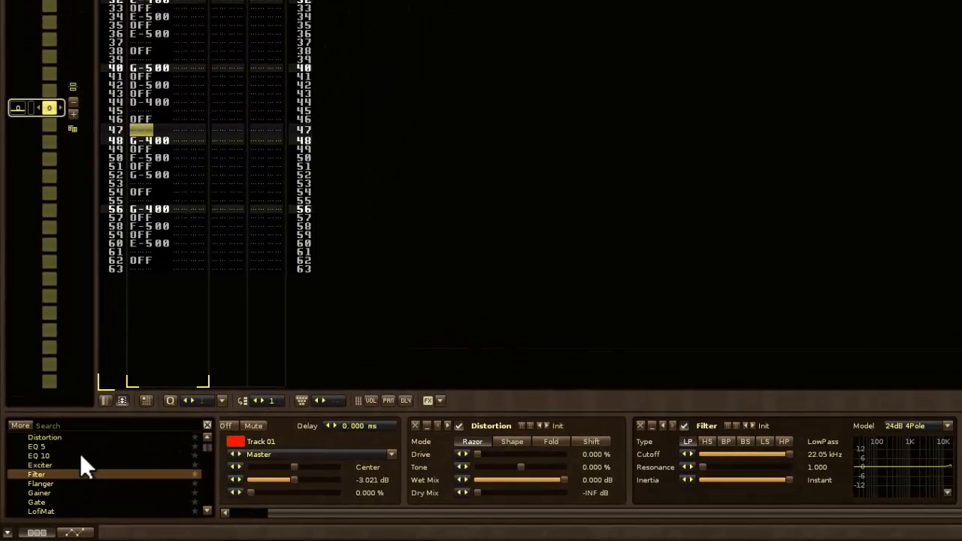
{"action": "scroll", "coordinate": [81, 456], "scroll_direction": "down", "scroll_amount": 7}
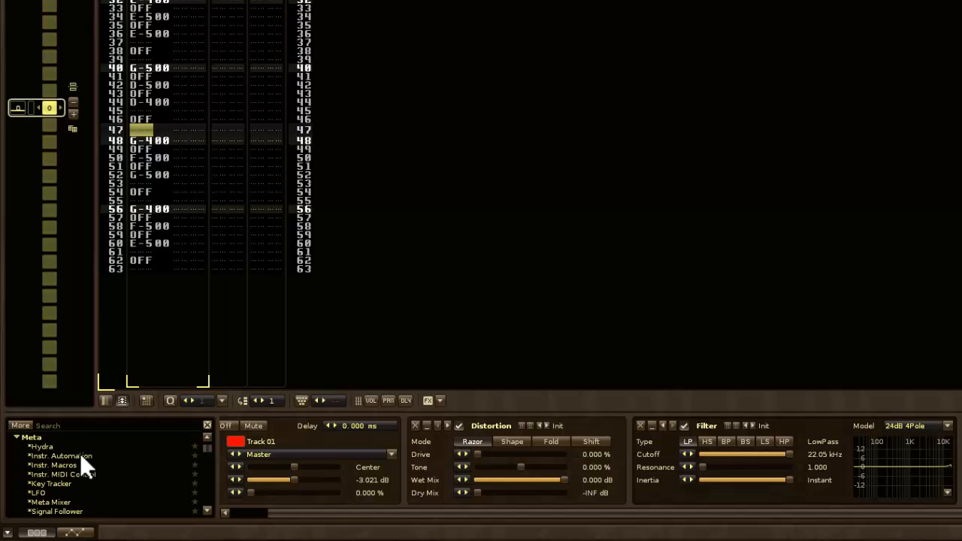
{"action": "double_click", "coordinate": [51, 473]}
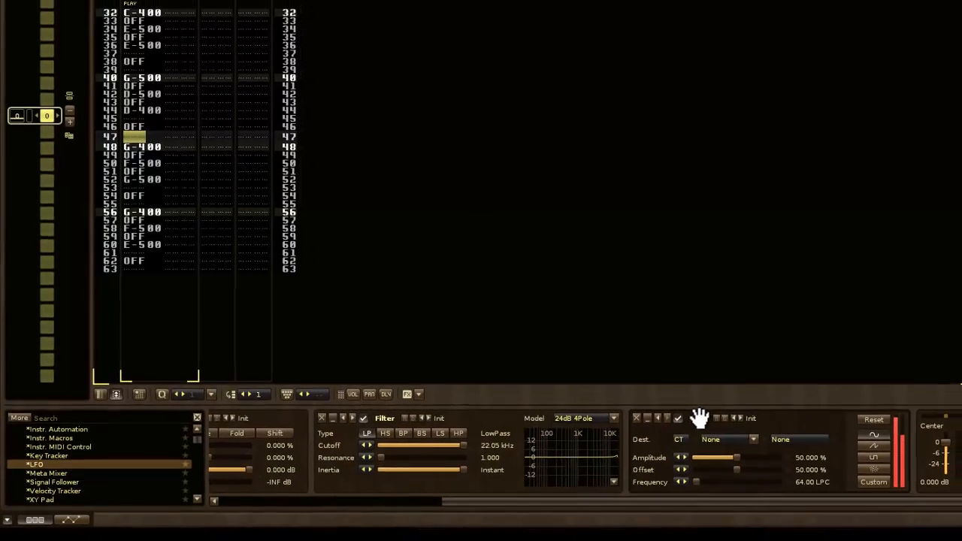
- Move the *LFO ahead of the Filter and shape its custom waveform into a falling ramp with a length of 17
{"action": "left_click_drag", "start_coordinate": [699, 418], "coordinate": [434, 410]}
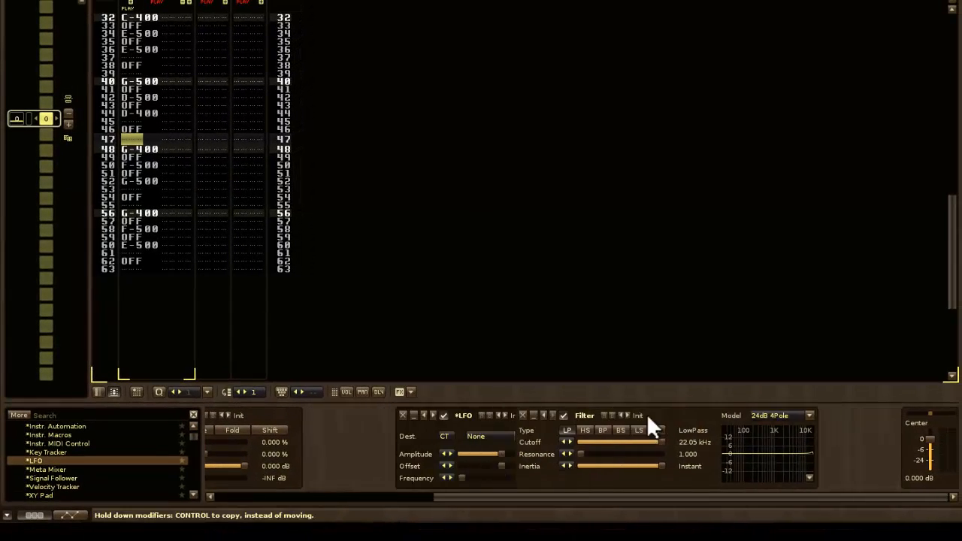
{"action": "left_click", "coordinate": [553, 476]}
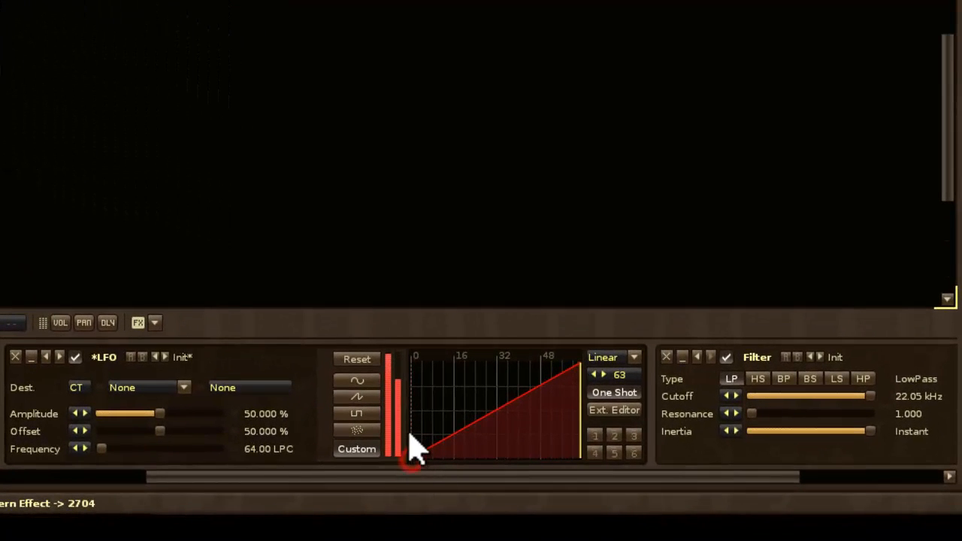
{"action": "left_click_drag", "start_coordinate": [412, 458], "coordinate": [524, 387]}
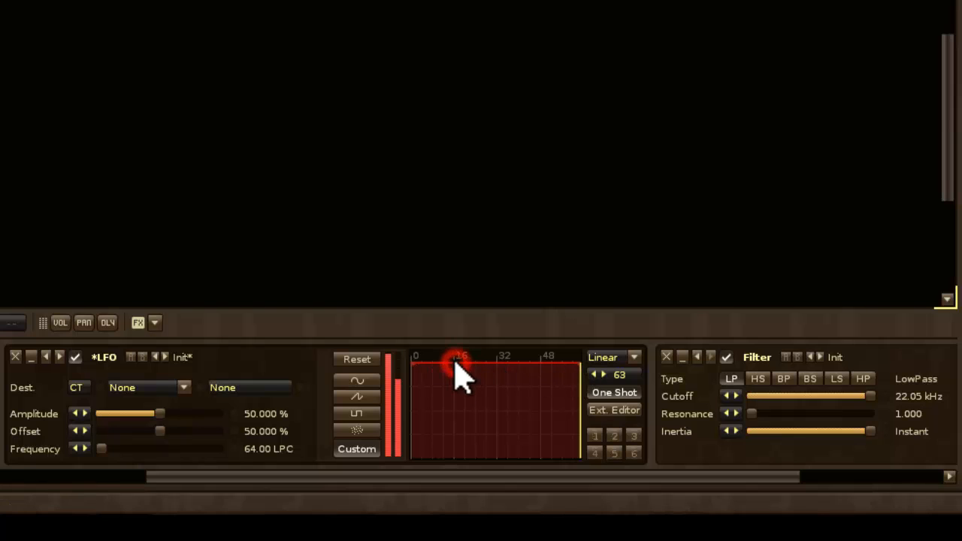
{"action": "left_click_drag", "start_coordinate": [456, 364], "coordinate": [455, 455]}
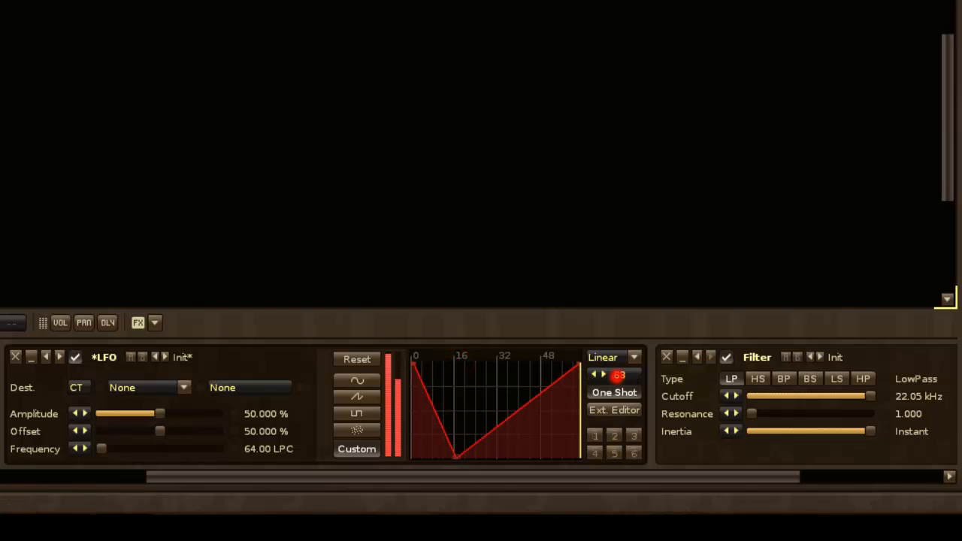
{"action": "left_click_drag", "start_coordinate": [618, 375], "coordinate": [626, 387]}
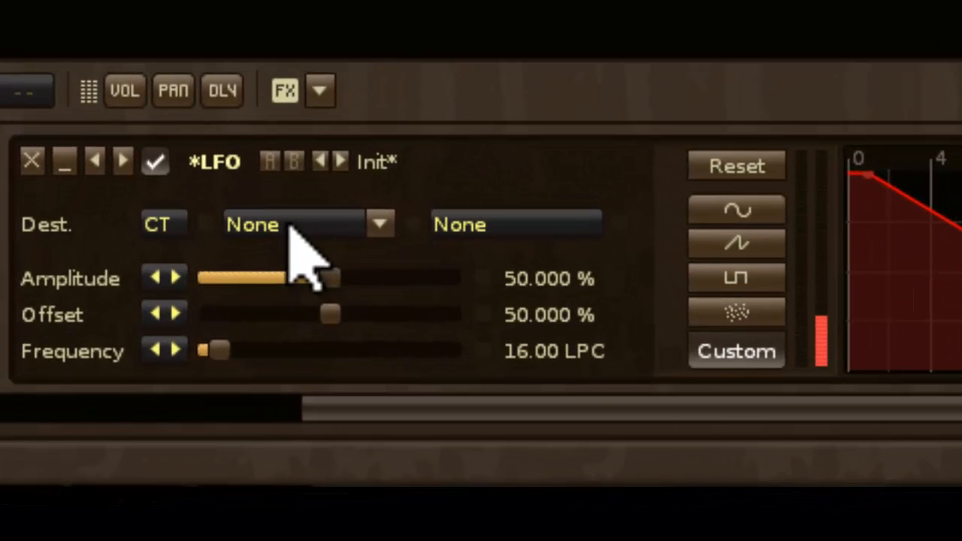
- Set the *LFO's destination to the Filter's Cutoff parameter
{"action": "left_click", "coordinate": [141, 388]}
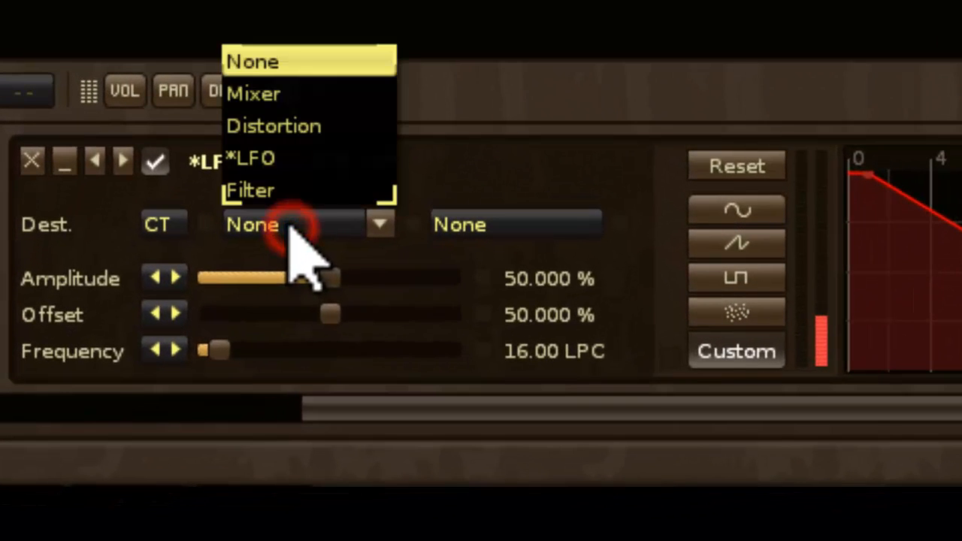
{"action": "left_click", "coordinate": [300, 188]}
{"action": "left_click", "coordinate": [548, 225]}
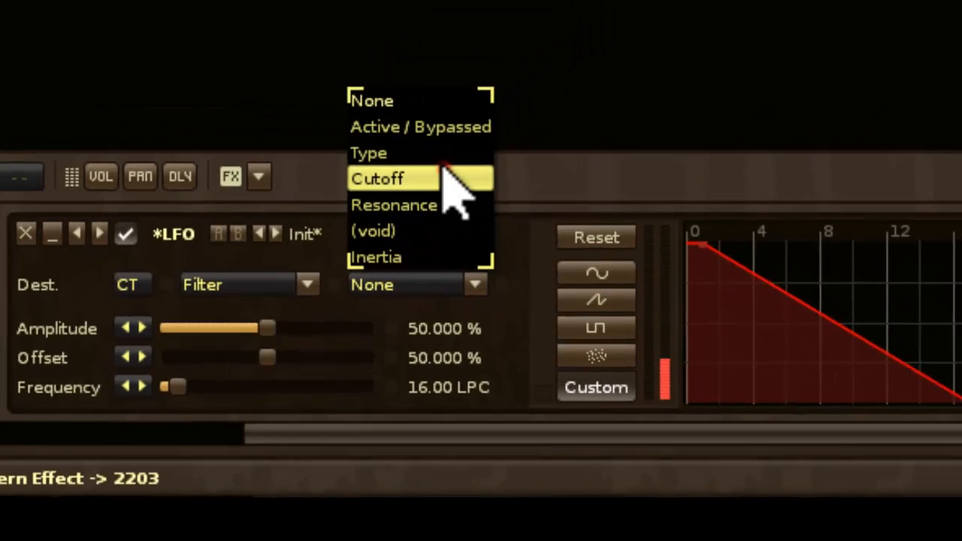
{"action": "left_click", "coordinate": [551, 94]}
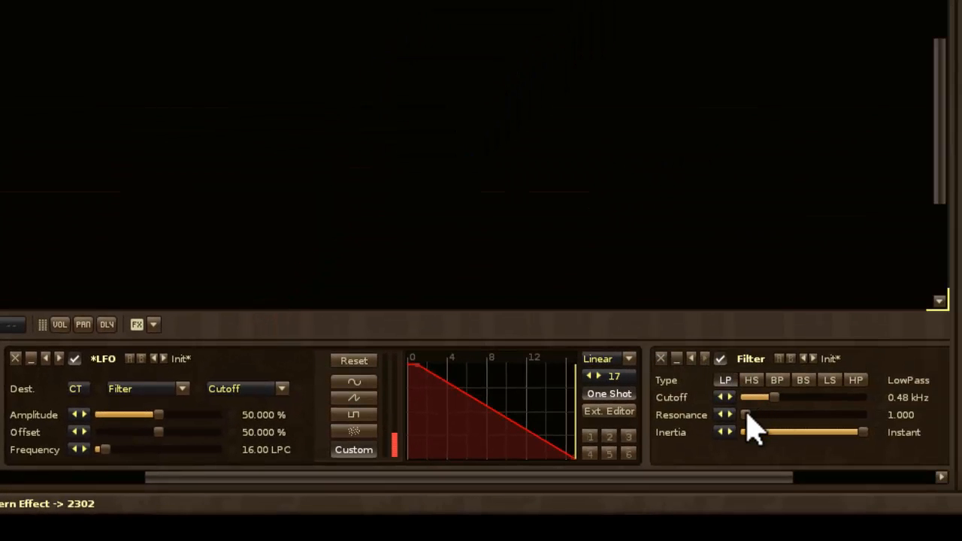
- Try out different resonance amounts on the Filter and set its resonance to 5.340
{"action": "left_click_drag", "start_coordinate": [779, 415], "coordinate": [819, 415]}
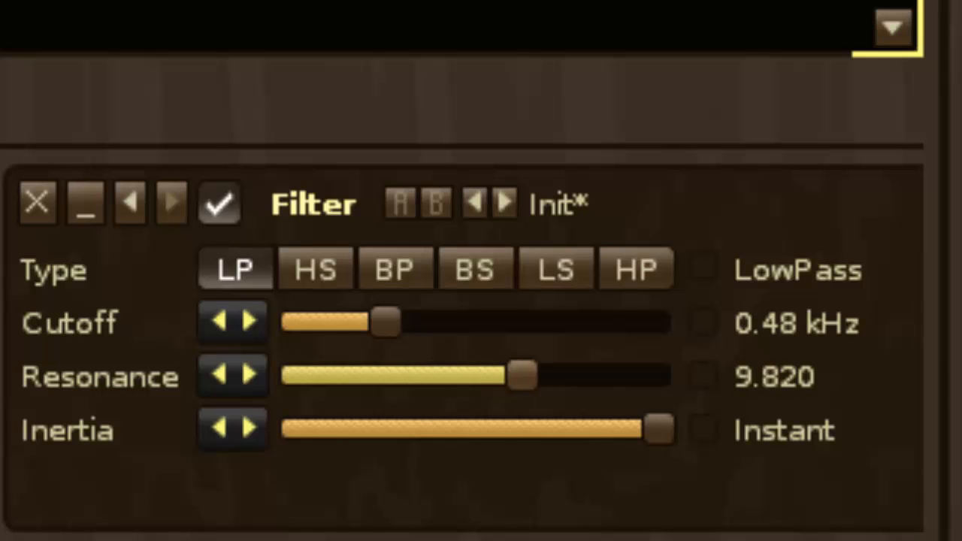
{"action": "left_click_drag", "start_coordinate": [522, 376], "coordinate": [528, 376]}
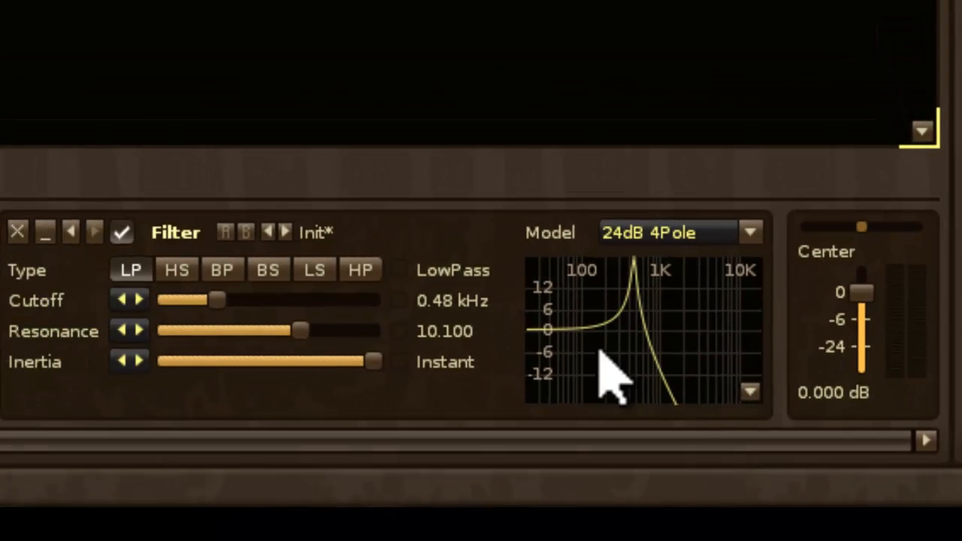
{"action": "left_click_drag", "start_coordinate": [305, 335], "coordinate": [304, 335]}
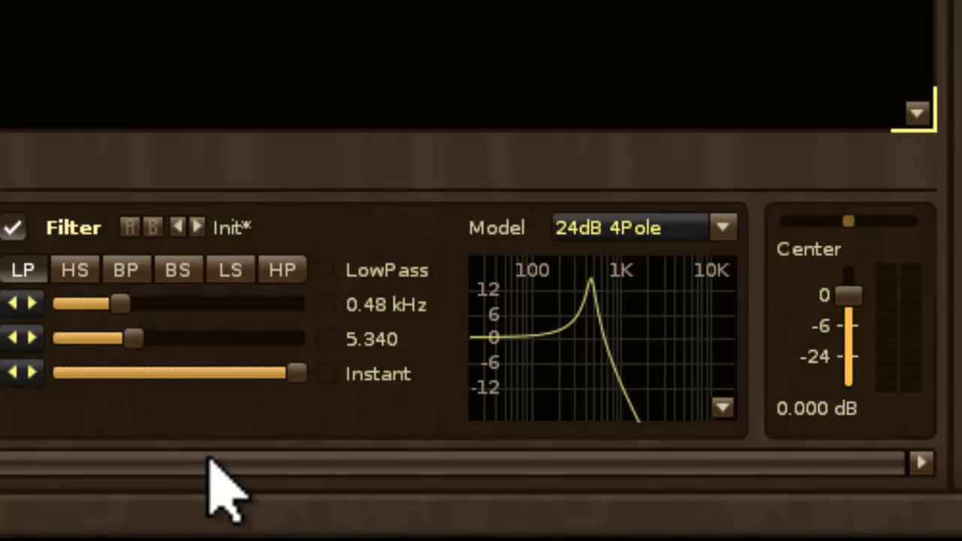
{"action": "left_click", "coordinate": [301, 449]}
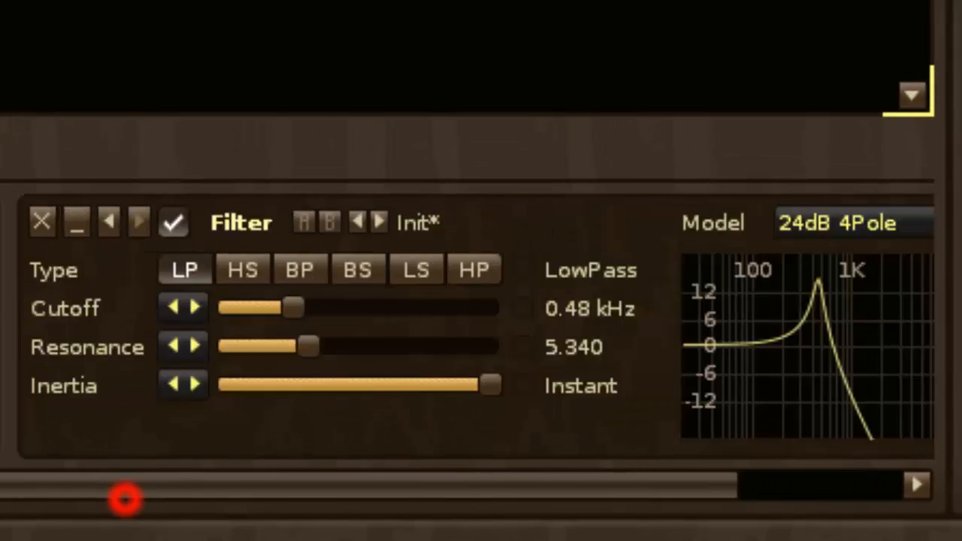
- Add the *Key Tracker meta device to Track 01 and place it between the Distortion and the *LFO
{"action": "left_click_drag", "start_coordinate": [15, 485], "coordinate": [448, 485]}
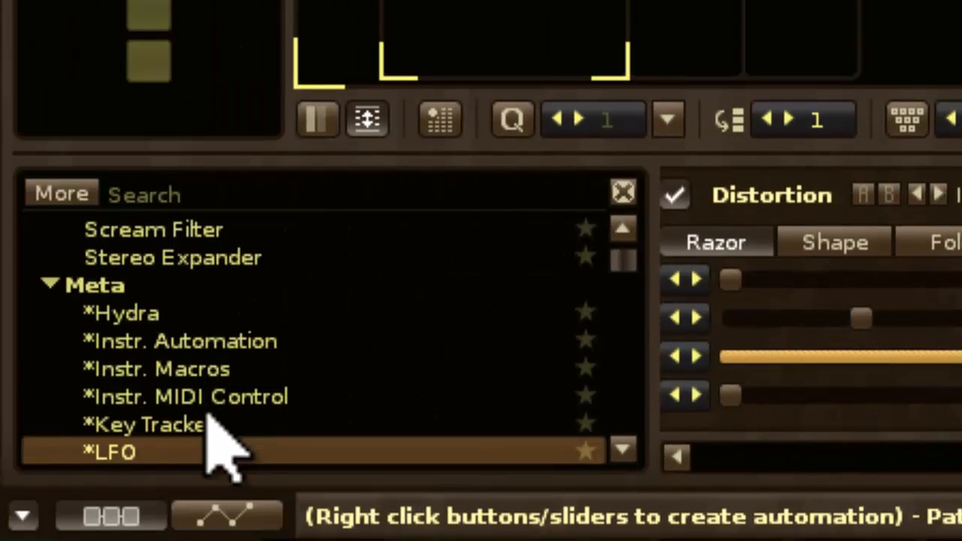
{"action": "double_click", "coordinate": [184, 427]}
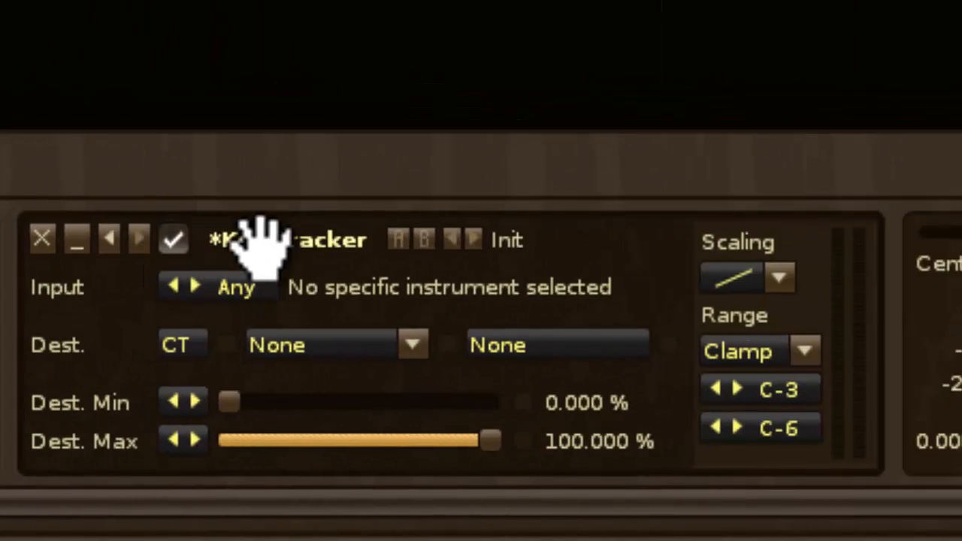
{"action": "mouse_move", "coordinate": [267, 238]}
{"action": "left_mouse_down"}
{"action": "mouse_move", "coordinate": [186, 289]}
{"action": "mouse_move", "coordinate": [2, 263]}
{"action": "mouse_move", "coordinate": [290, 271]}
{"action": "left_mouse_up"}
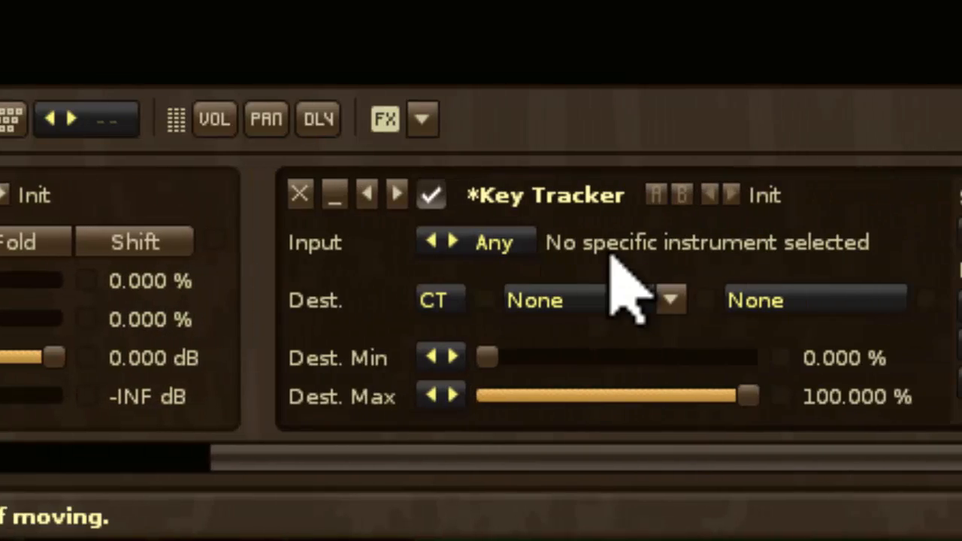
- Set the *Key Tracker's destination to the *LFO's Reset parameter
{"action": "left_click", "coordinate": [449, 296]}
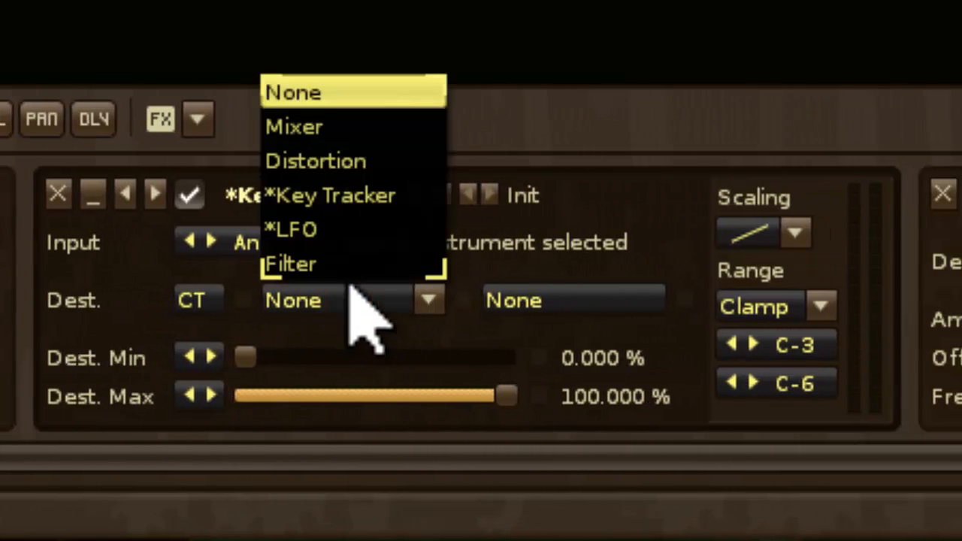
{"action": "left_click", "coordinate": [348, 229]}
{"action": "left_click", "coordinate": [527, 301]}
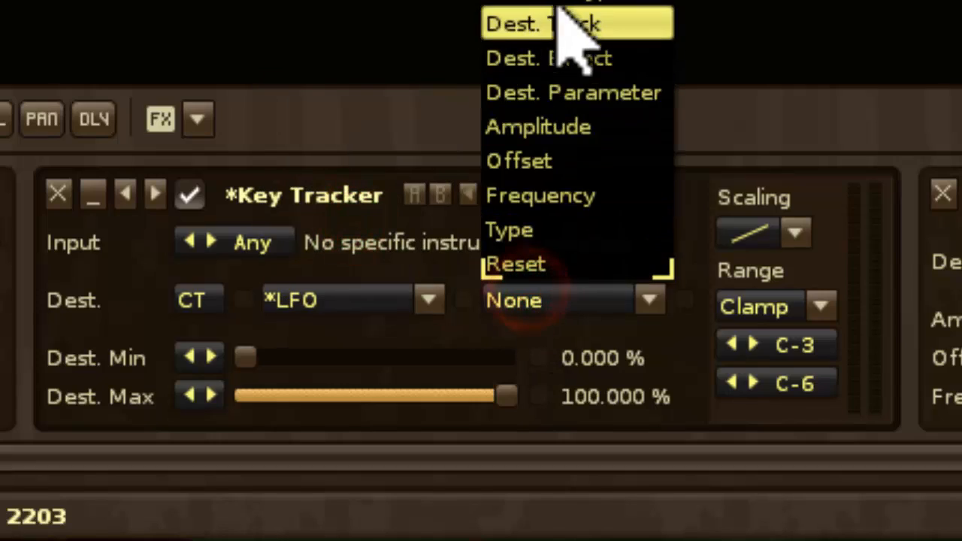
{"action": "left_click", "coordinate": [503, 266]}
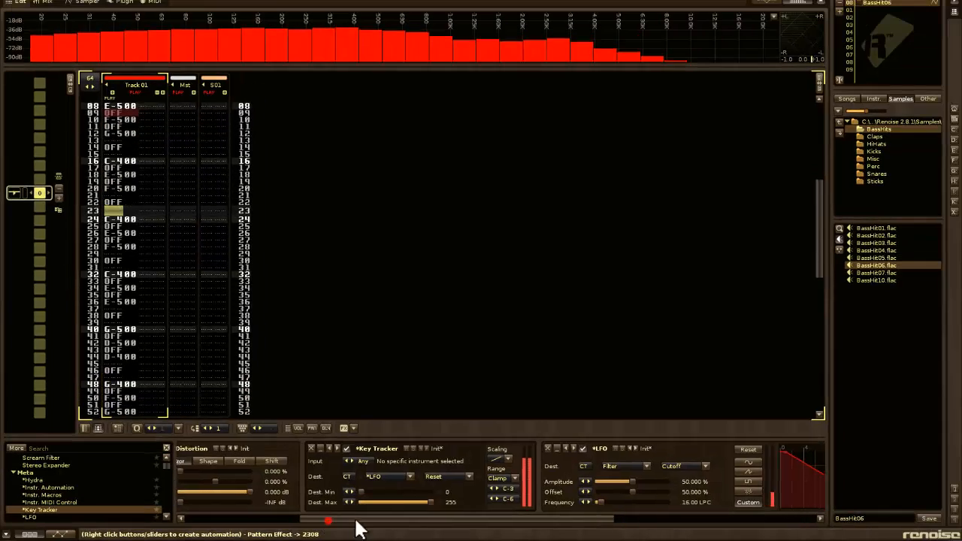
- Review the device chain during playback and set the Distortion's mode to Fold
{"action": "left_click_drag", "start_coordinate": [356, 522], "coordinate": [581, 522]}
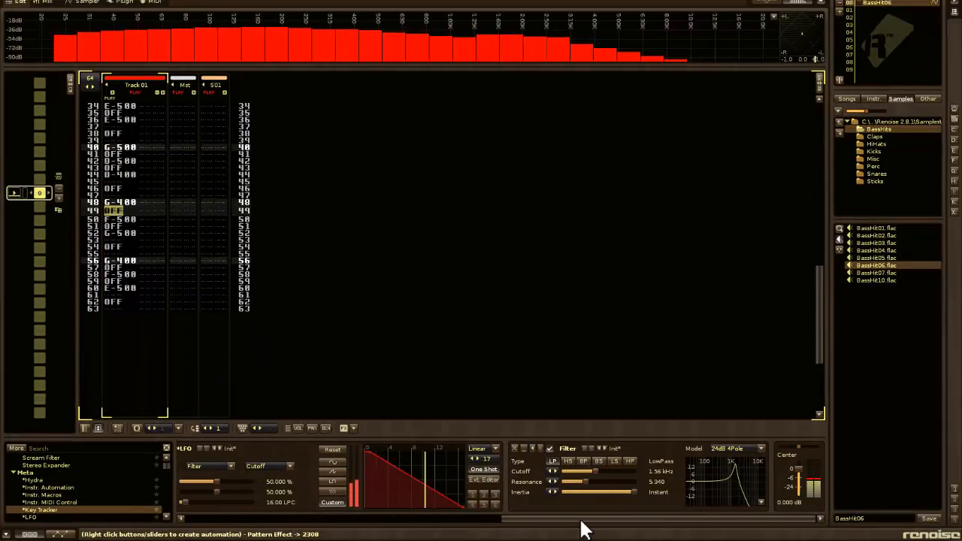
{"action": "left_click_drag", "start_coordinate": [581, 530], "coordinate": [291, 539]}
{"action": "left_click_drag", "start_coordinate": [339, 519], "coordinate": [325, 496]}
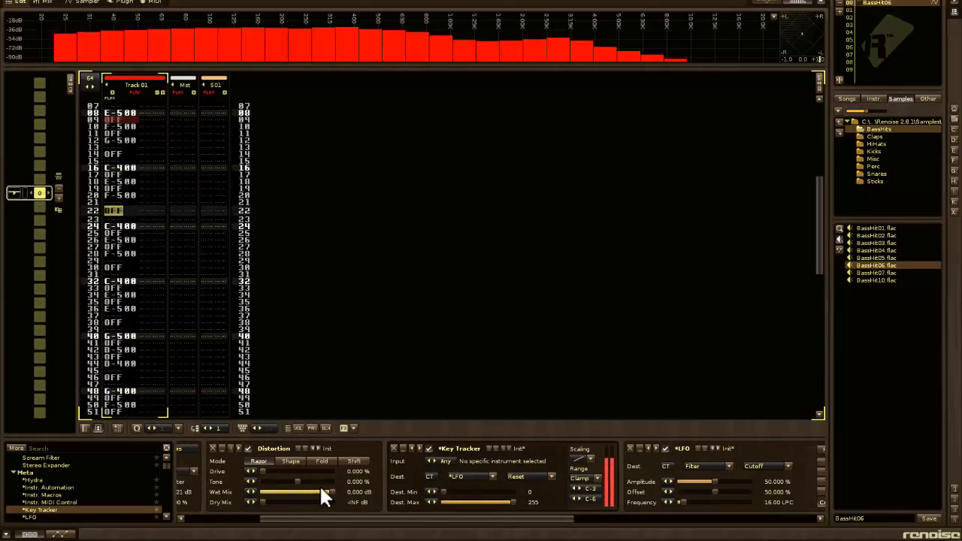
{"action": "left_click_drag", "start_coordinate": [322, 463], "coordinate": [684, 519]}
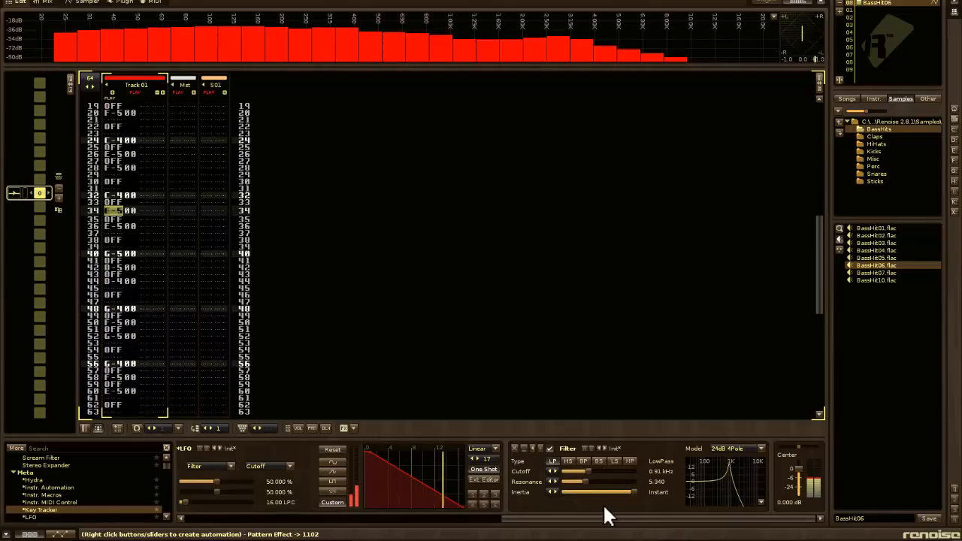
- Try other *LFO offset and frequency amounts, resetting the offset to 50.000 % and the frequency to 64.00 LPC
{"action": "left_click_drag", "start_coordinate": [624, 519], "coordinate": [497, 519]}
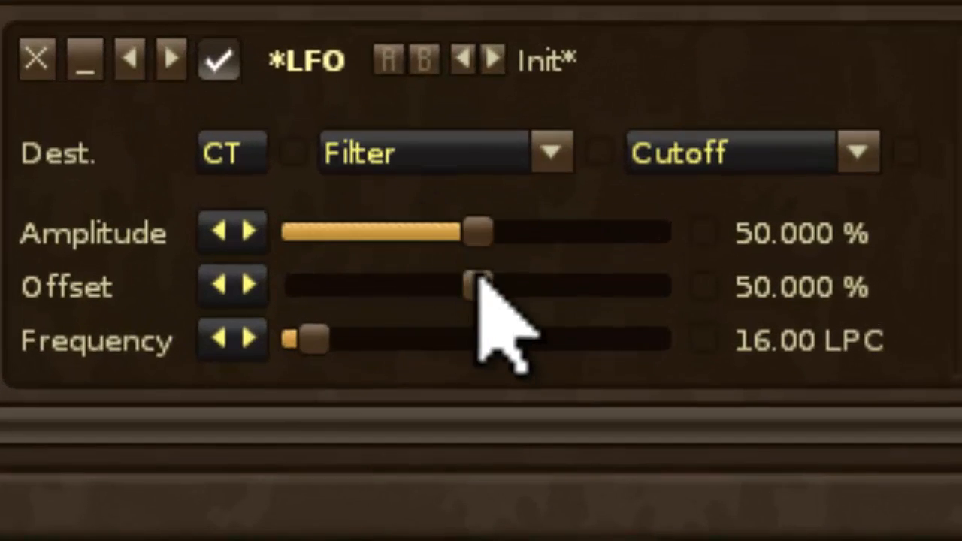
{"action": "left_click_drag", "start_coordinate": [478, 282], "coordinate": [454, 286]}
{"action": "double_click", "coordinate": [453, 286]}
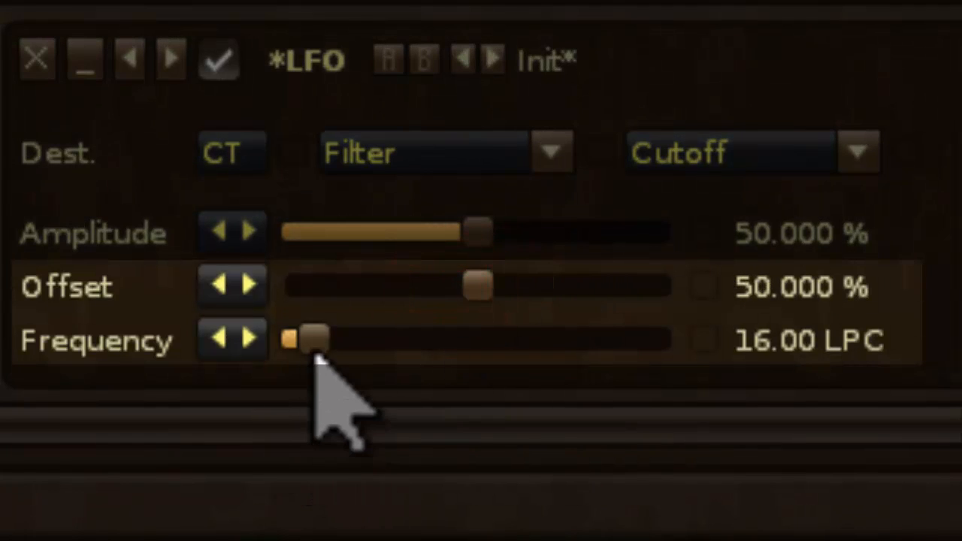
{"action": "left_click_drag", "start_coordinate": [312, 340], "coordinate": [478, 340]}
{"action": "double_click", "coordinate": [479, 340]}
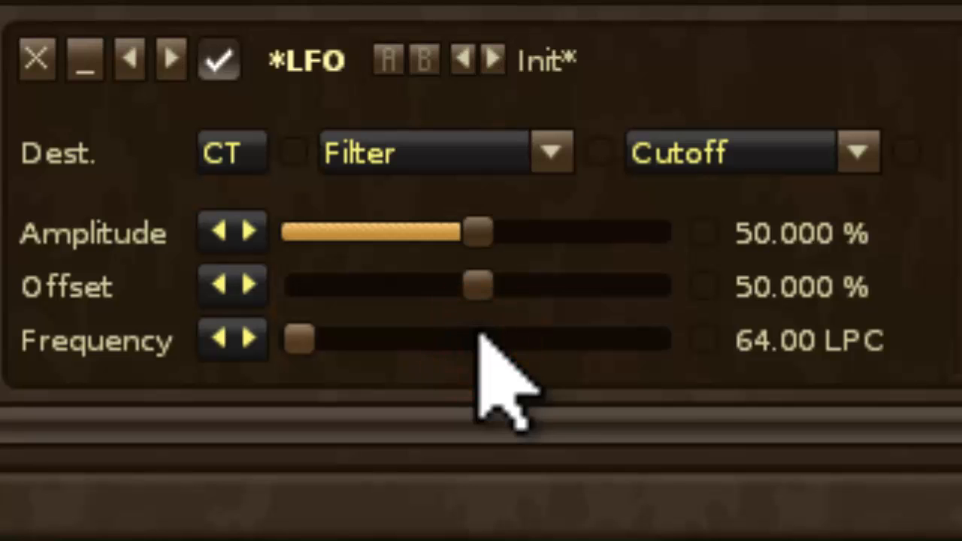
- In the mixer, review the Distortion's bypass option and show sliders for the Filter on Track 01
{"action": "left_click", "coordinate": [394, 421]}
{"action": "left_click_drag", "start_coordinate": [394, 421], "coordinate": [345, 536]}
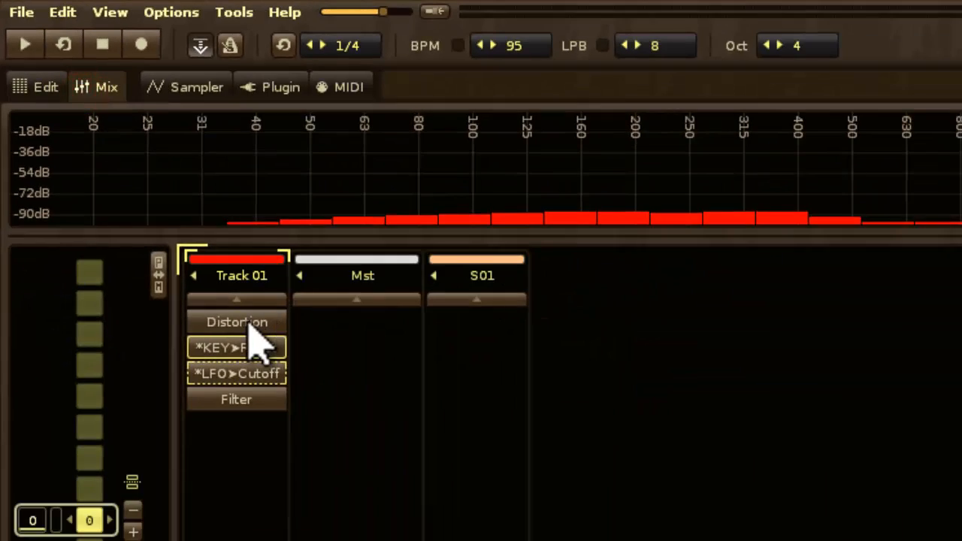
{"action": "right_click", "coordinate": [239, 321]}
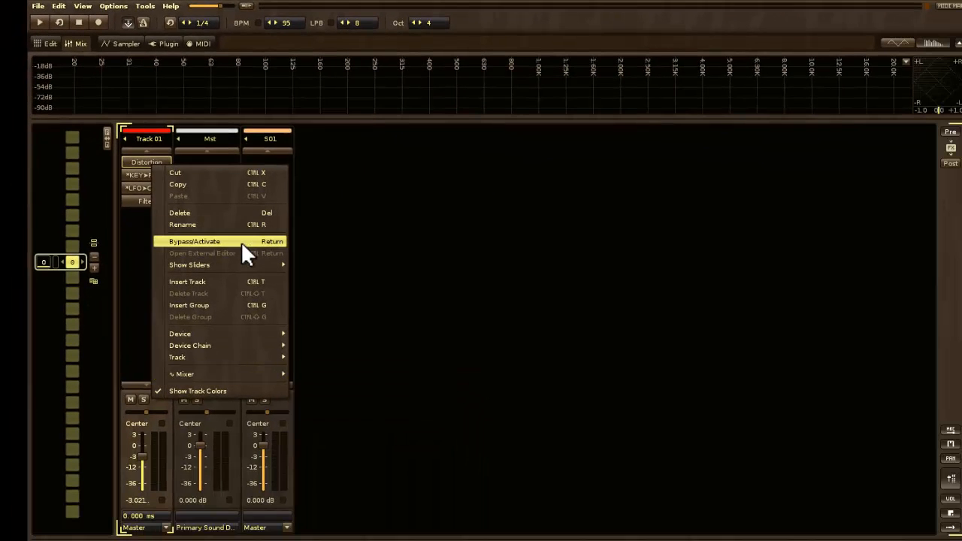
{"action": "left_click", "coordinate": [131, 198]}
{"action": "right_click", "coordinate": [132, 198]}
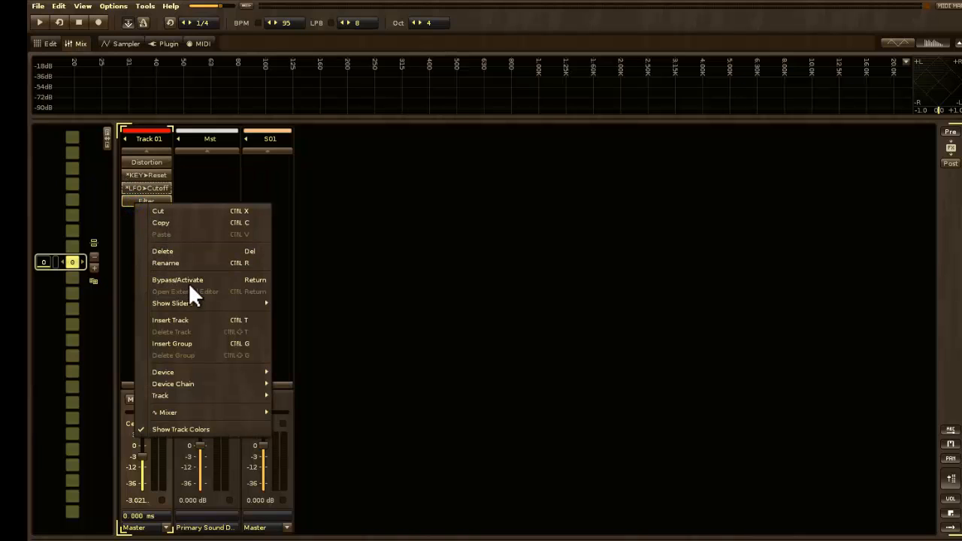
{"action": "mouse_move", "coordinate": [189, 302]}
{"action": "left_click", "coordinate": [287, 300]}
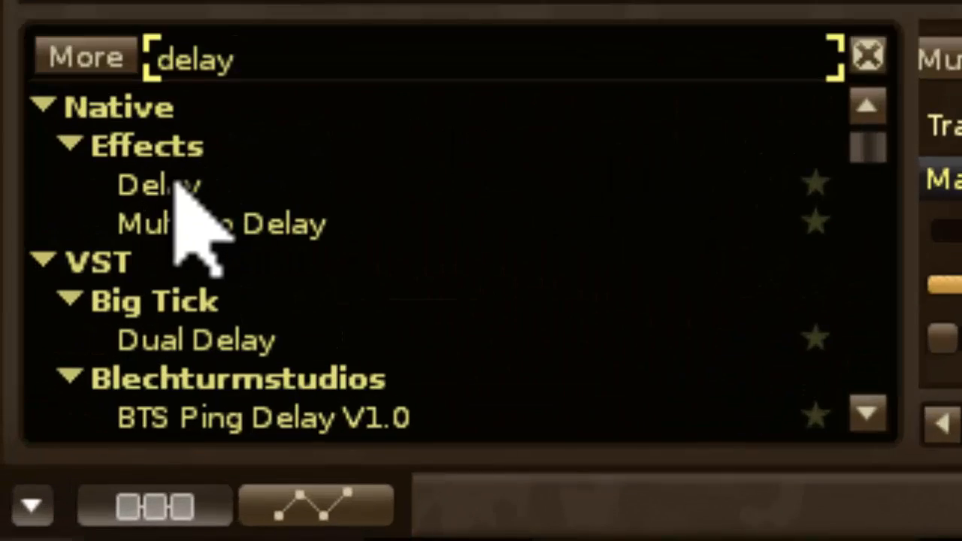
- Add the native Multitap Delay from the delay search to the end of Track 01's chain and load its Dub Simple preset
{"action": "double_click", "coordinate": [219, 222]}
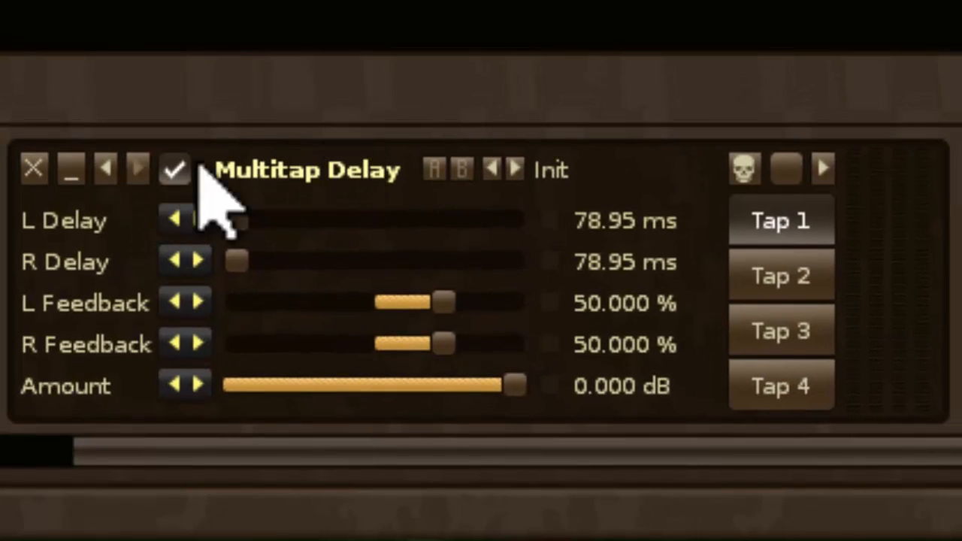
{"action": "left_click", "coordinate": [553, 171]}
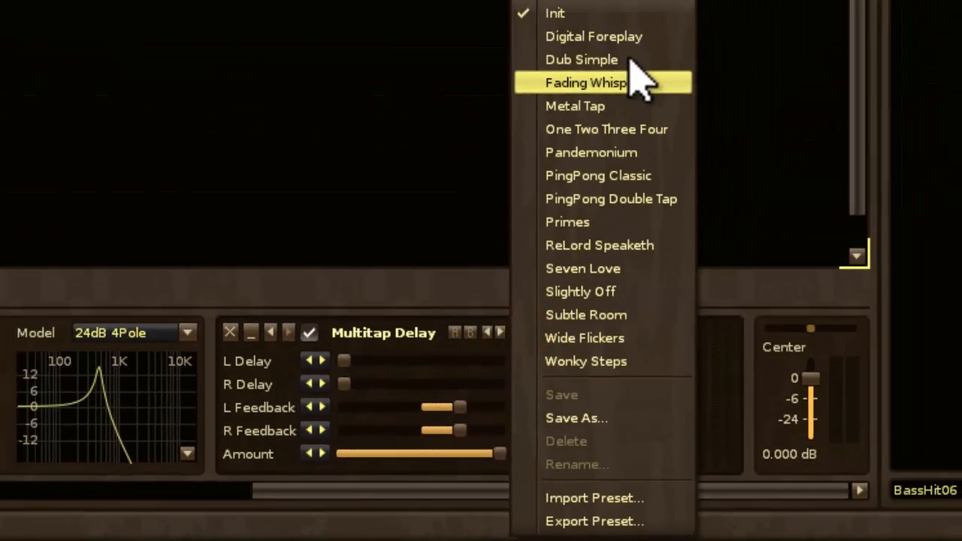
{"action": "left_click", "coordinate": [632, 59]}
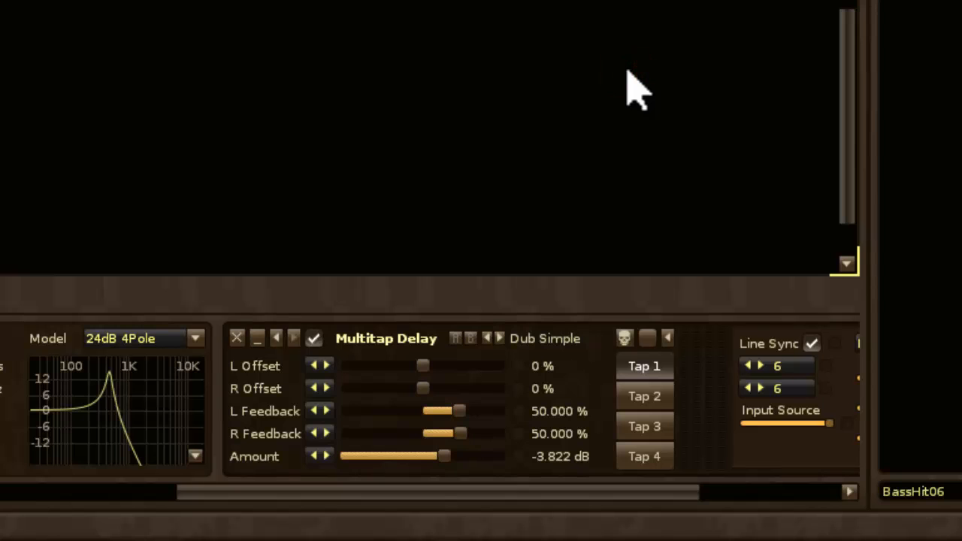
- Review Track 01's device chain during playback, stop the playback and return to the *LFO
{"action": "left_click", "coordinate": [419, 492]}
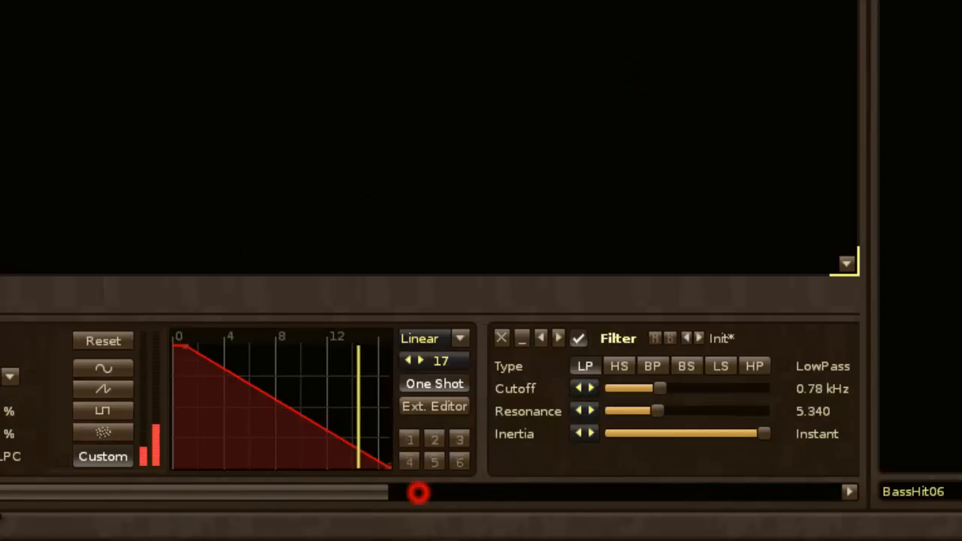
{"action": "left_click_drag", "start_coordinate": [419, 492], "coordinate": [165, 493]}
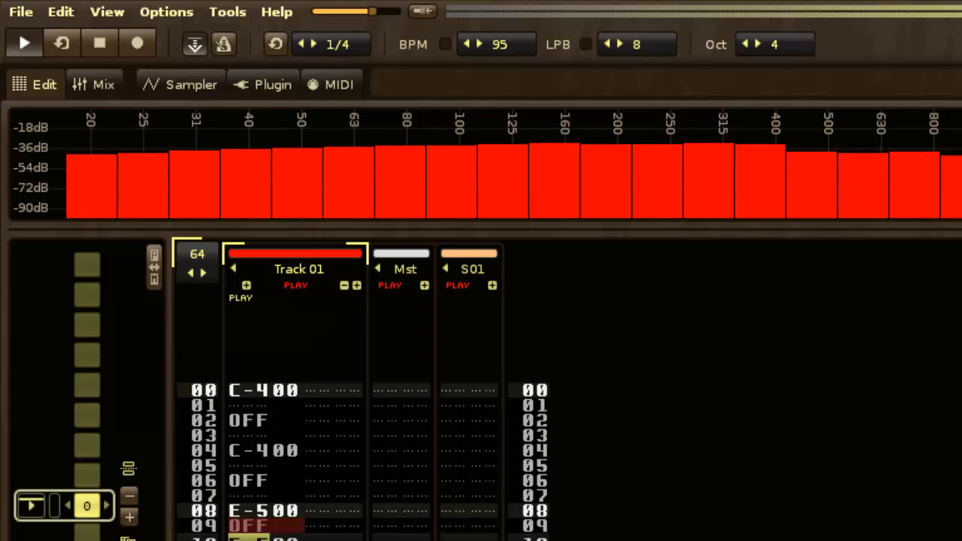
{"action": "left_click", "coordinate": [105, 33]}
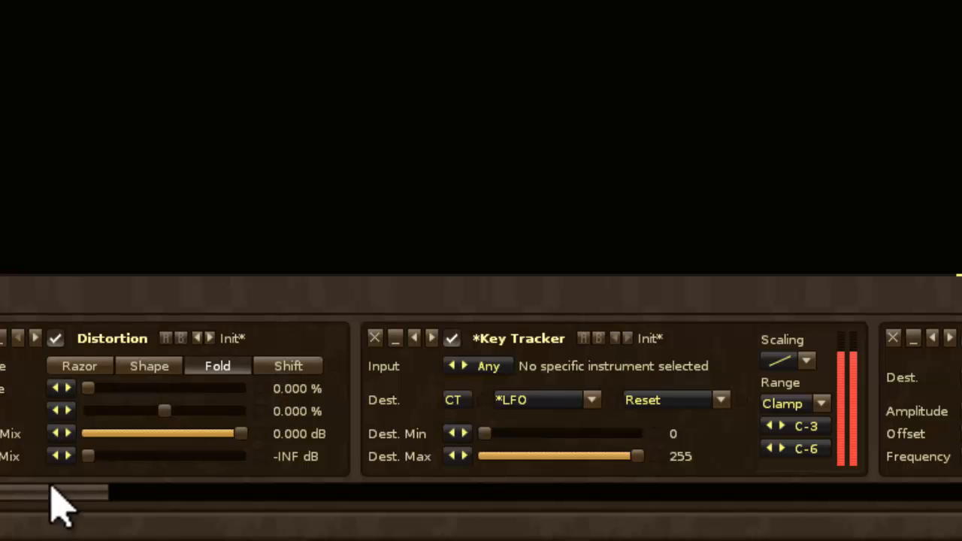
{"action": "left_click_drag", "start_coordinate": [58, 490], "coordinate": [331, 505]}
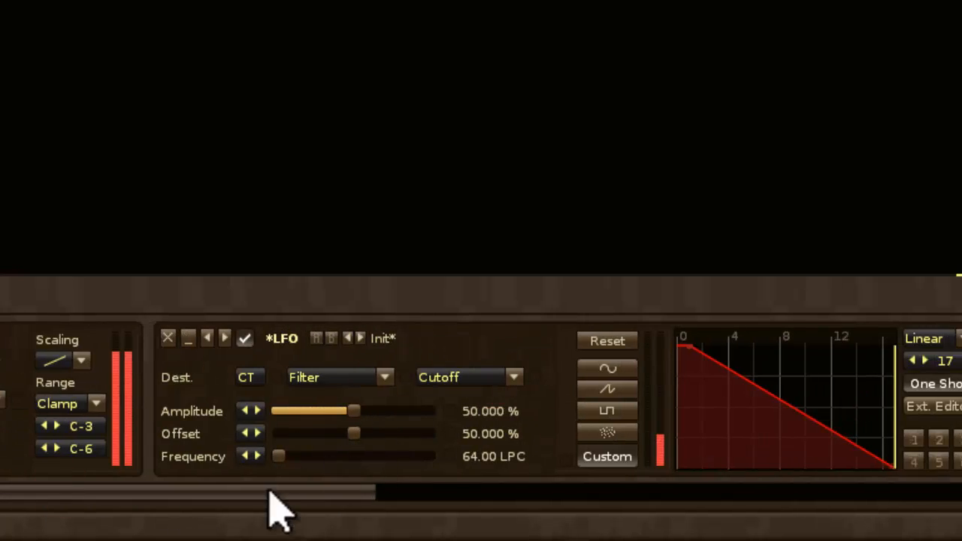
- Combine Track 01's whole device chain into a Doofer
{"action": "left_click_drag", "start_coordinate": [283, 497], "coordinate": [412, 498]}
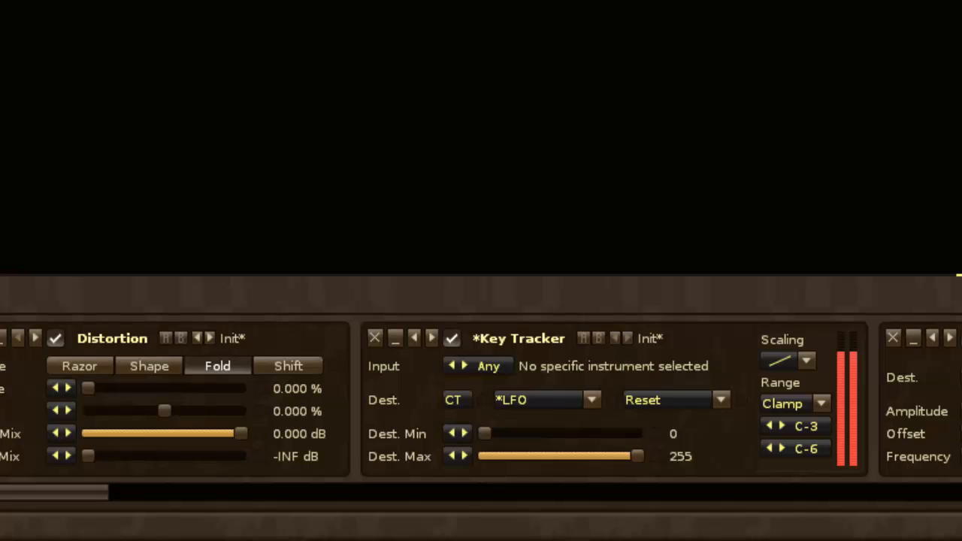
{"action": "right_click", "coordinate": [123, 331]}
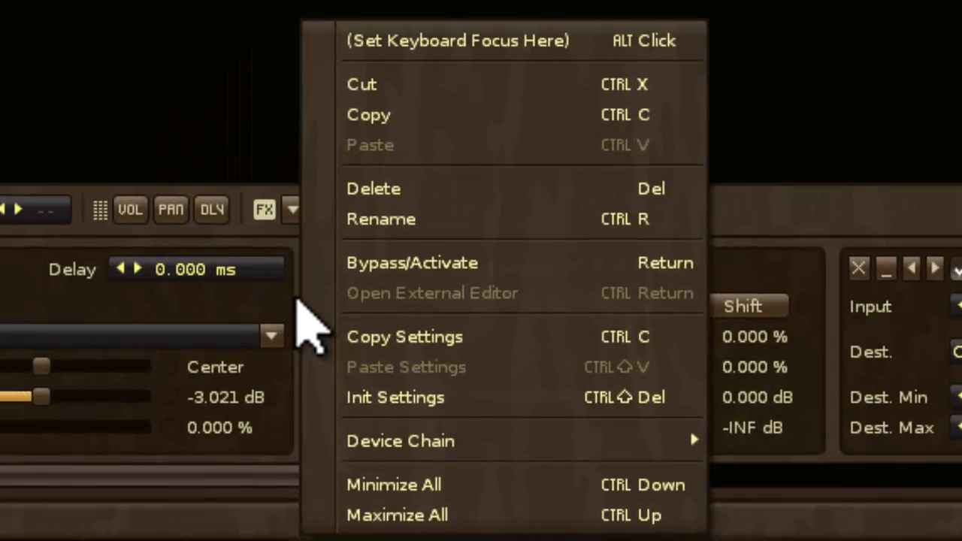
{"action": "mouse_move", "coordinate": [301, 442]}
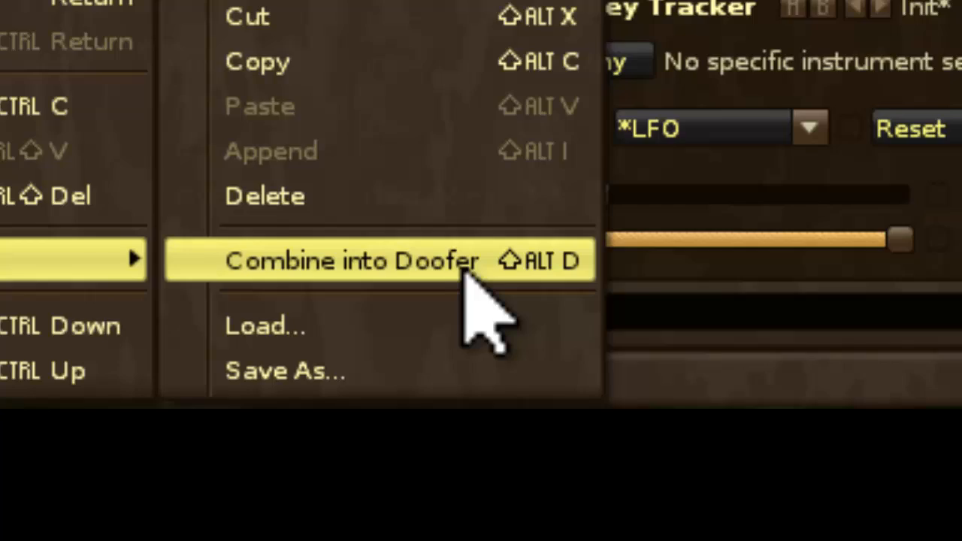
{"action": "left_click", "coordinate": [594, 438]}
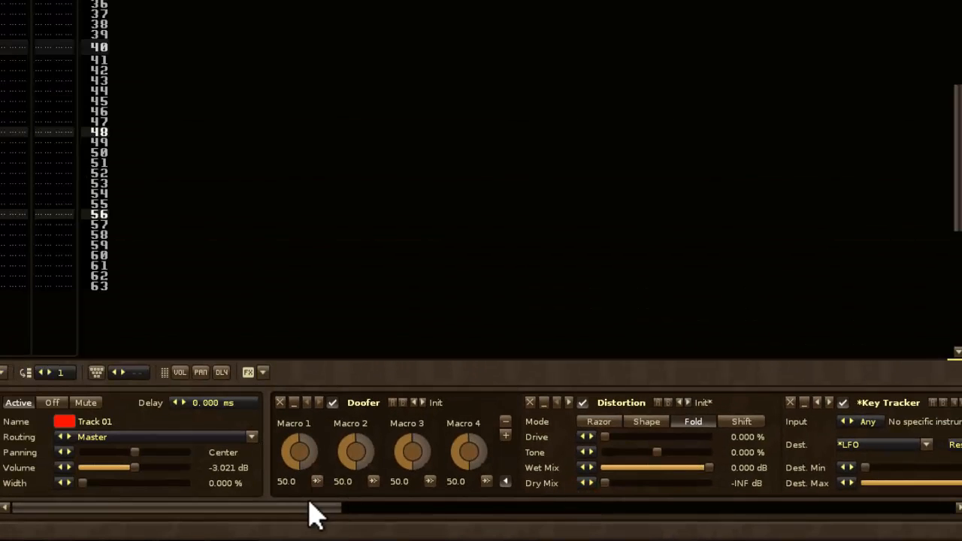
- Review the devices inside the Doofer, from the Distortion through the Multitap Delay, and return to its macro knobs
{"action": "left_click_drag", "start_coordinate": [309, 505], "coordinate": [490, 527]}
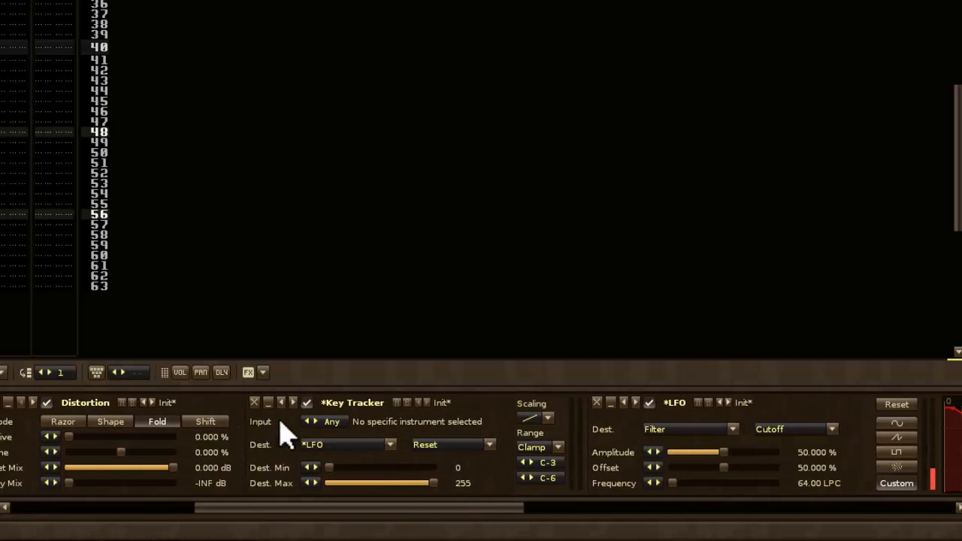
{"action": "left_click_drag", "start_coordinate": [376, 511], "coordinate": [606, 522]}
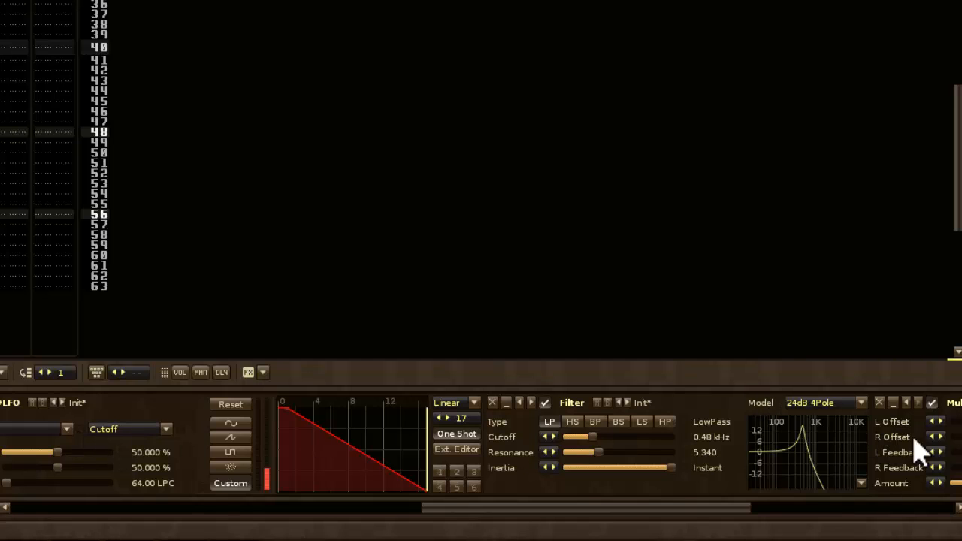
{"action": "left_click_drag", "start_coordinate": [722, 508], "coordinate": [350, 521]}
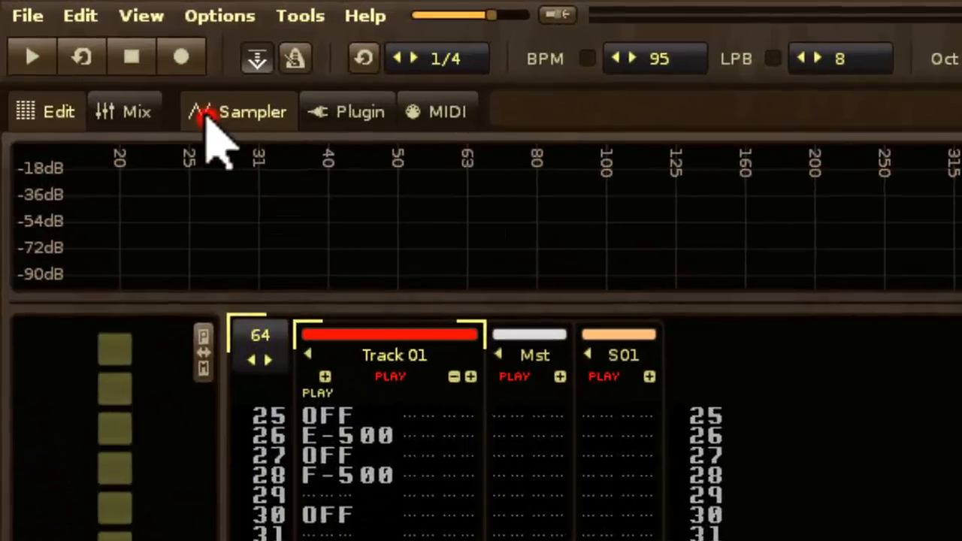
{"action": "left_click", "coordinate": [124, 66]}
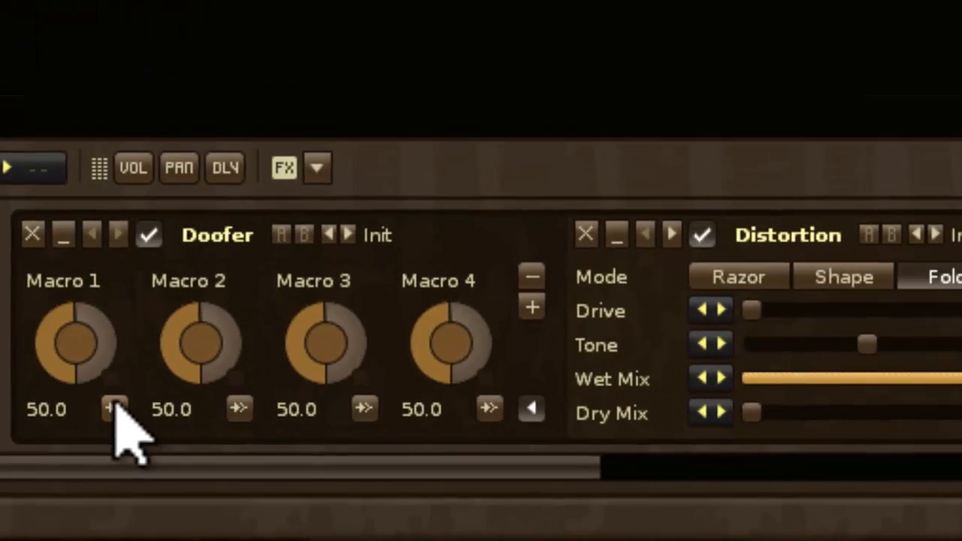
- Map the Doofer's Macro 1 to the Distortion's Drive and rename the macro Disto
{"action": "left_click", "coordinate": [114, 404]}
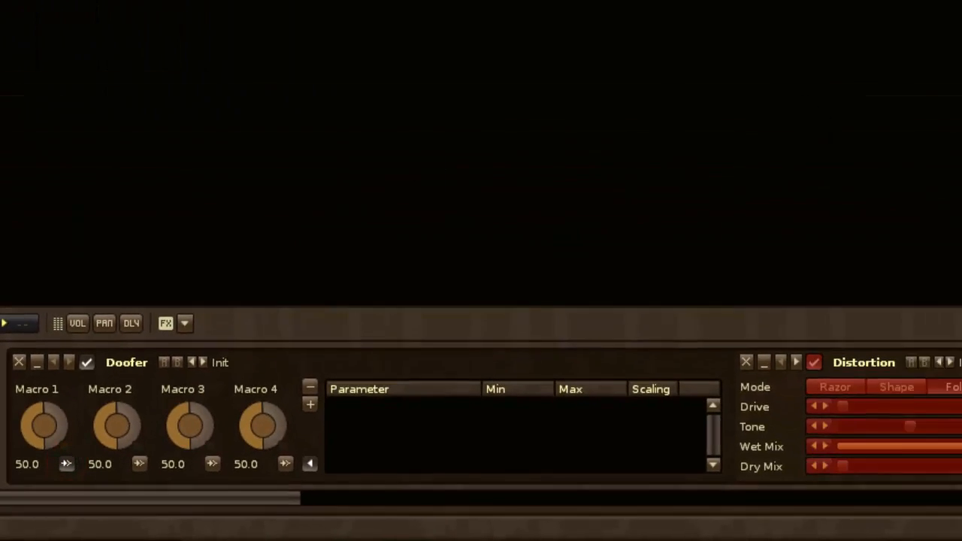
{"action": "left_click", "coordinate": [778, 421]}
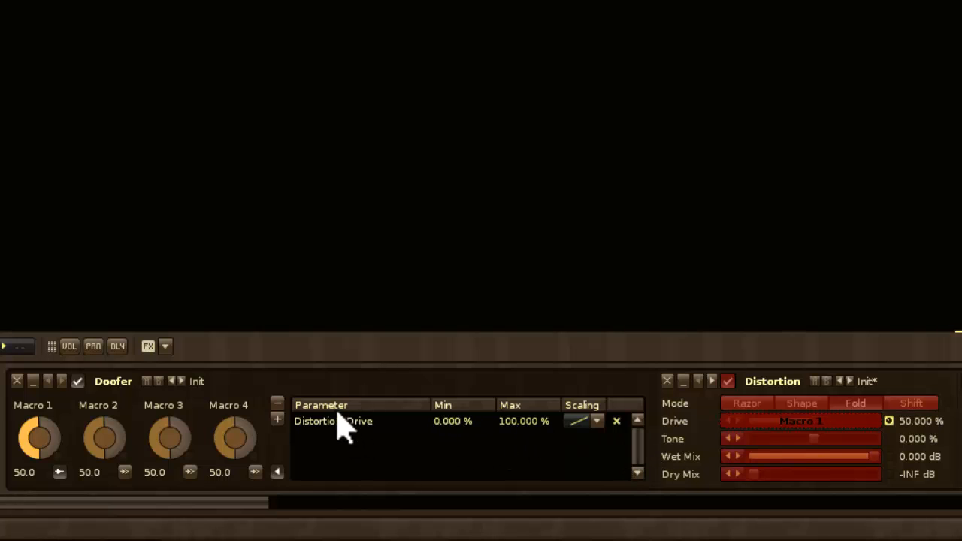
{"action": "left_click", "coordinate": [58, 472]}
{"action": "double_click", "coordinate": [36, 406]}
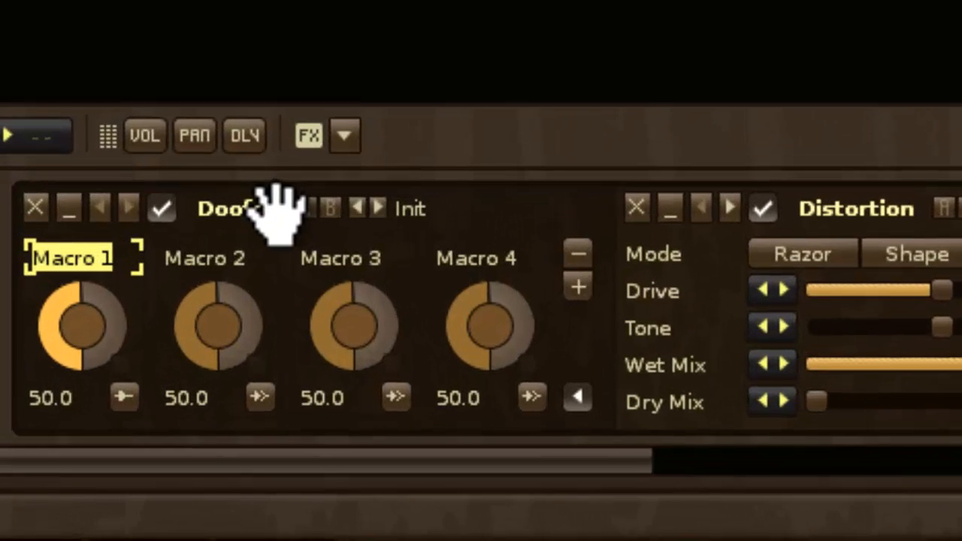
{"action": "type", "text": "Disto"}
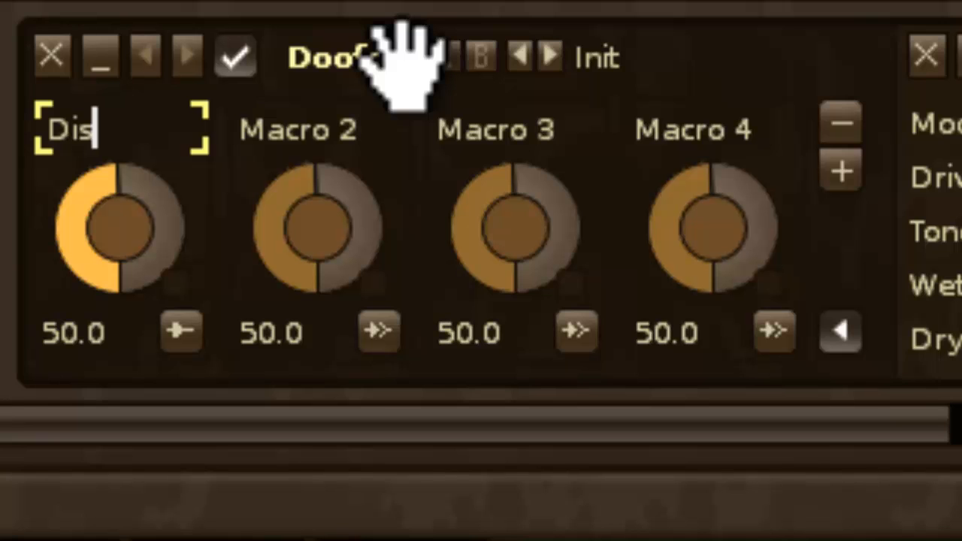
{"action": "key", "text": "Return"}
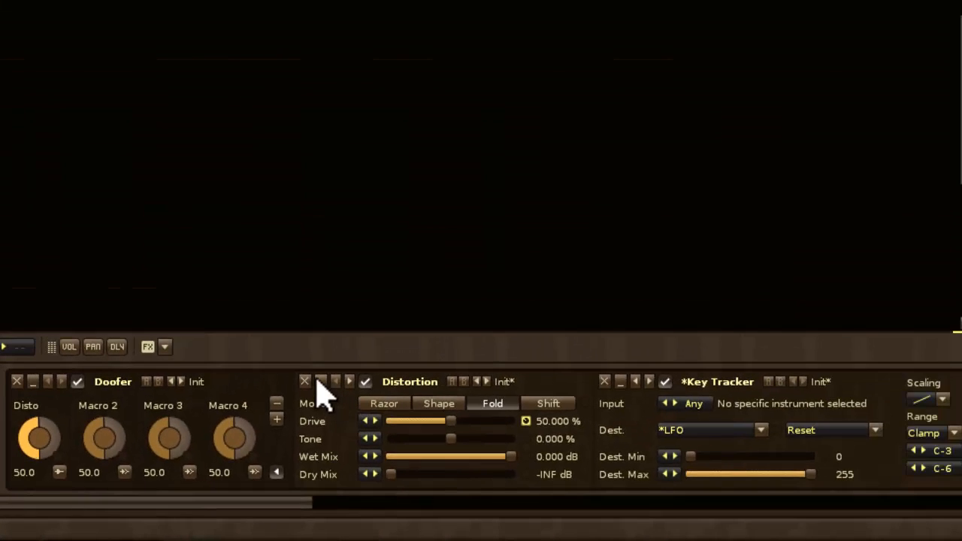
- Minimize the Distortion inside the Doofer and set the Disto macro to 37.2
{"action": "left_click", "coordinate": [320, 381]}
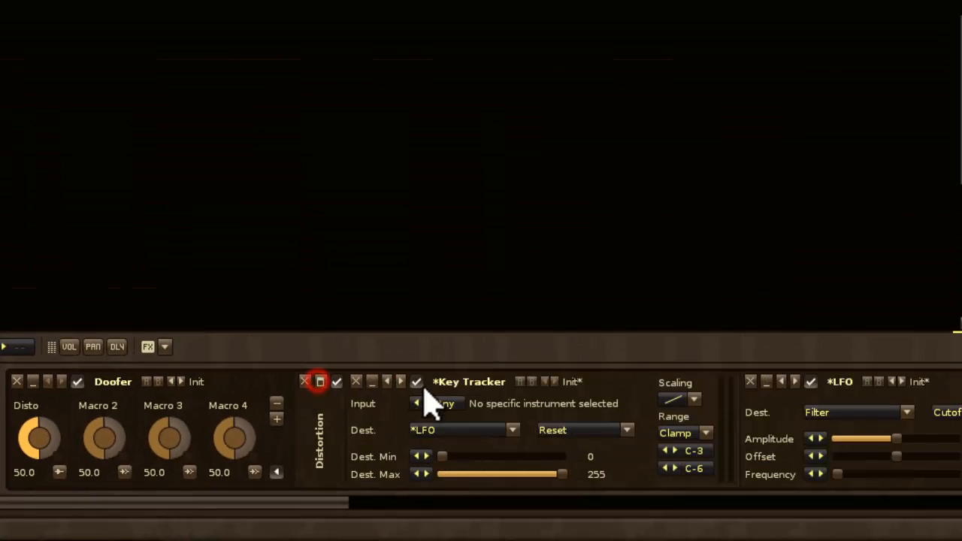
{"action": "left_click_drag", "start_coordinate": [267, 505], "coordinate": [278, 505]}
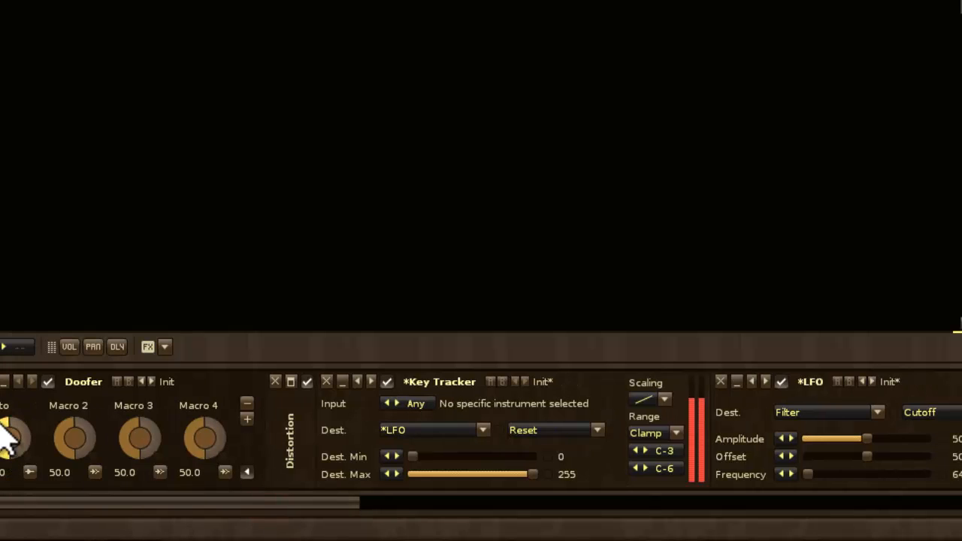
{"action": "mouse_move", "coordinate": [4, 439]}
{"action": "left_mouse_down"}
{"action": "mouse_move", "coordinate": [4, 387]}
{"action": "mouse_move", "coordinate": [4, 432]}
{"action": "mouse_move", "coordinate": [4, 421]}
{"action": "left_mouse_up"}
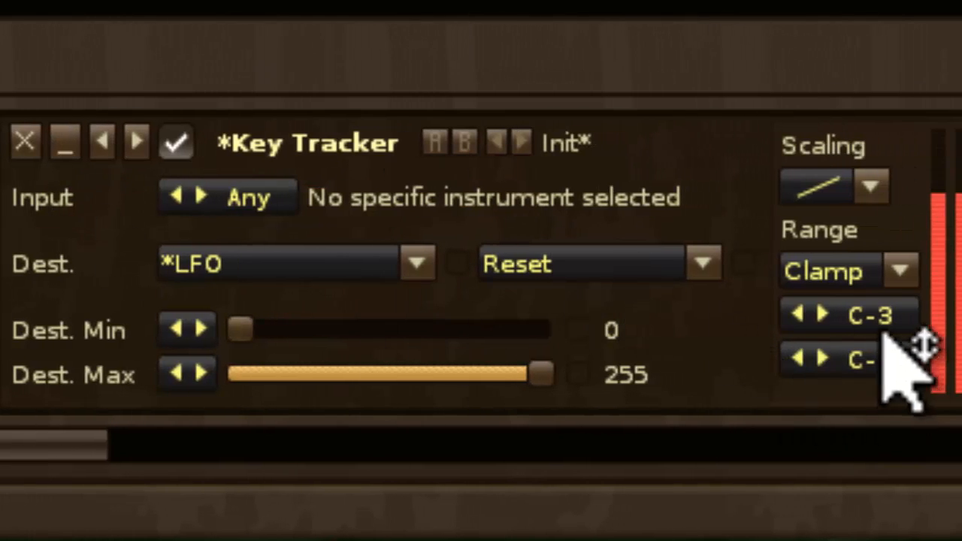
- Widen the *Key Tracker's range to C-0 through B-9 and minimize the device
{"action": "left_click_drag", "start_coordinate": [886, 319], "coordinate": [881, 330]}
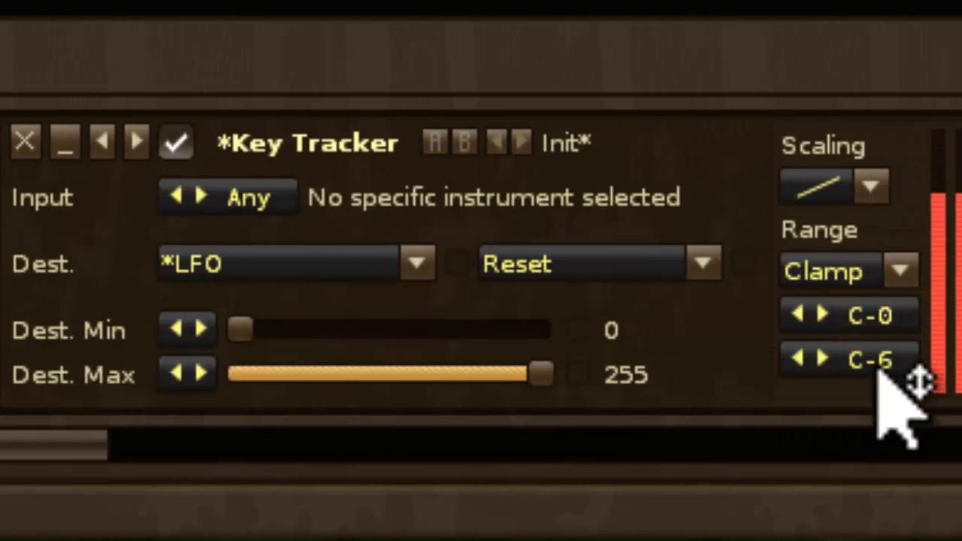
{"action": "left_click_drag", "start_coordinate": [880, 369], "coordinate": [880, 345]}
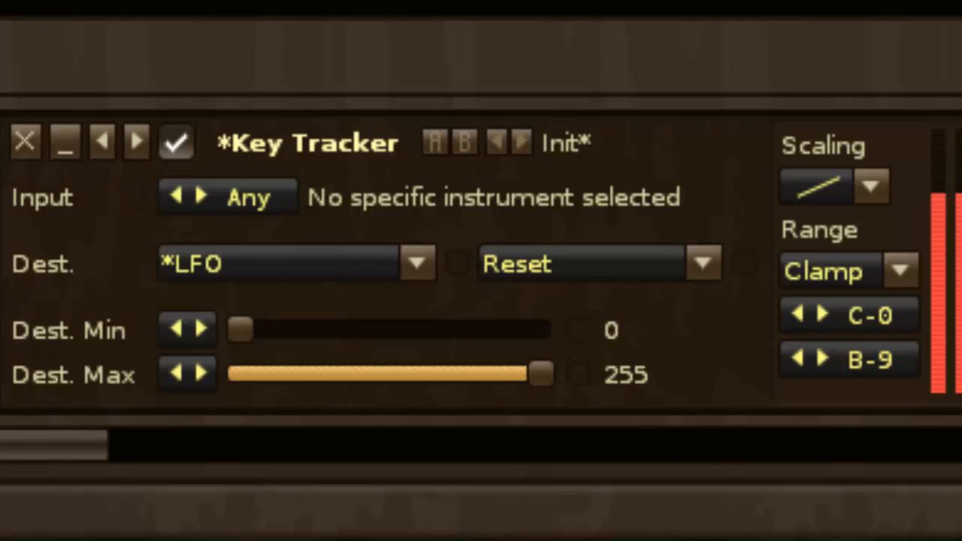
{"action": "left_click", "coordinate": [67, 143]}
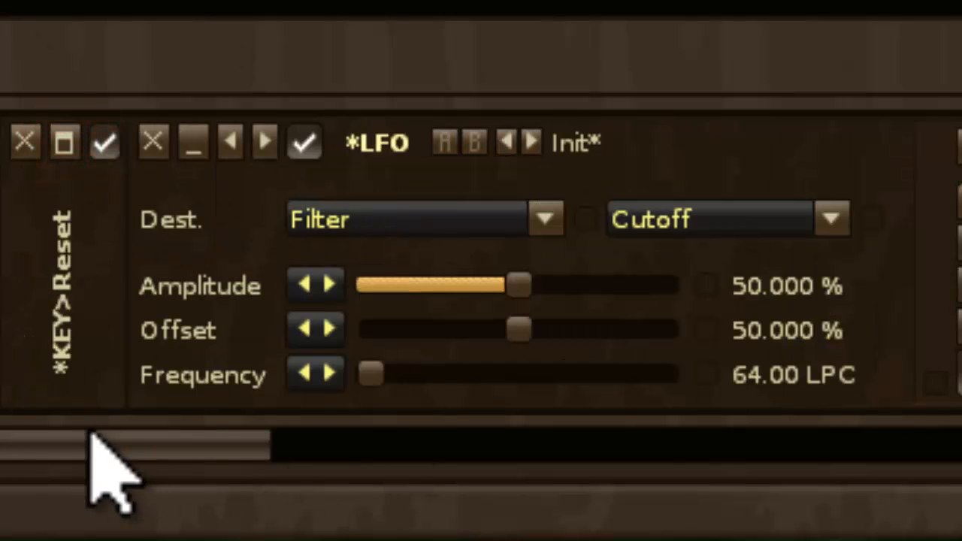
- Map the Doofer's Macro 2 to both the *LFO's Offset and Frequency
{"action": "left_click_drag", "start_coordinate": [92, 433], "coordinate": [284, 449]}
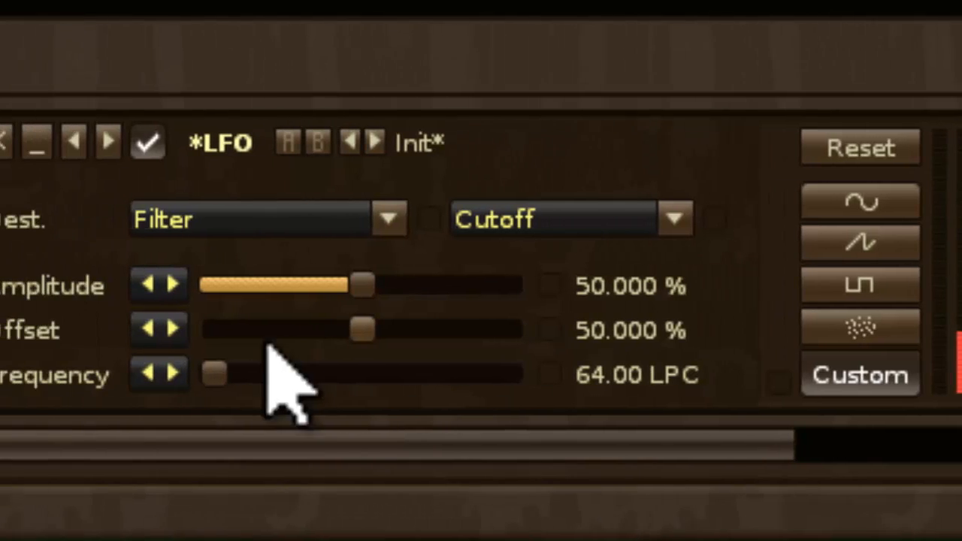
{"action": "mouse_move", "coordinate": [466, 447]}
{"action": "left_mouse_down"}
{"action": "mouse_move", "coordinate": [683, 457]}
{"action": "mouse_move", "coordinate": [85, 440]}
{"action": "mouse_move", "coordinate": [128, 451]}
{"action": "left_mouse_up"}
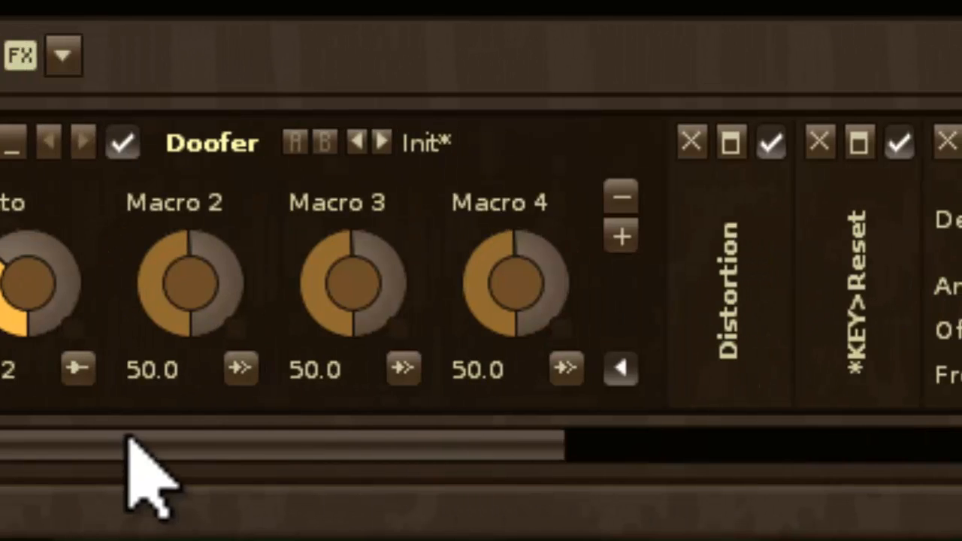
{"action": "double_click", "coordinate": [195, 202]}
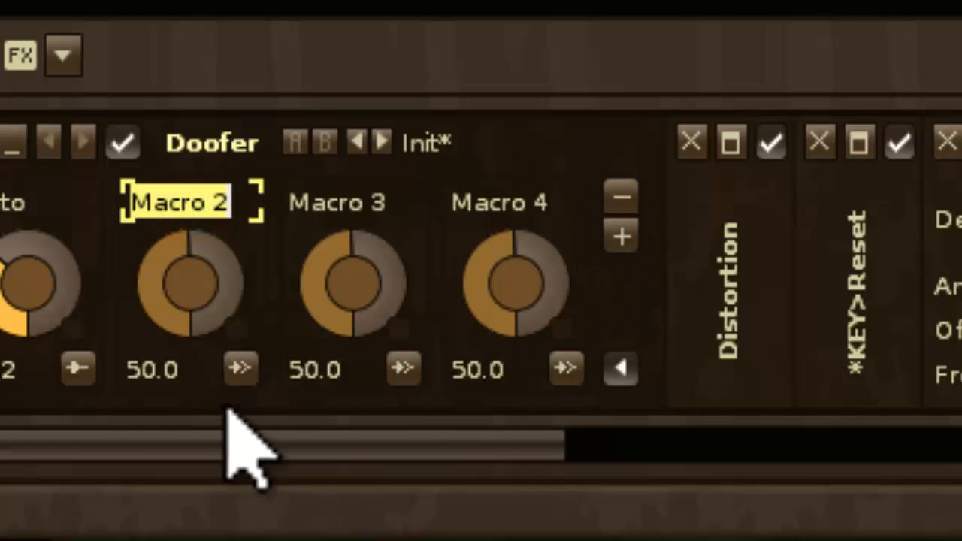
{"action": "left_click", "coordinate": [240, 371]}
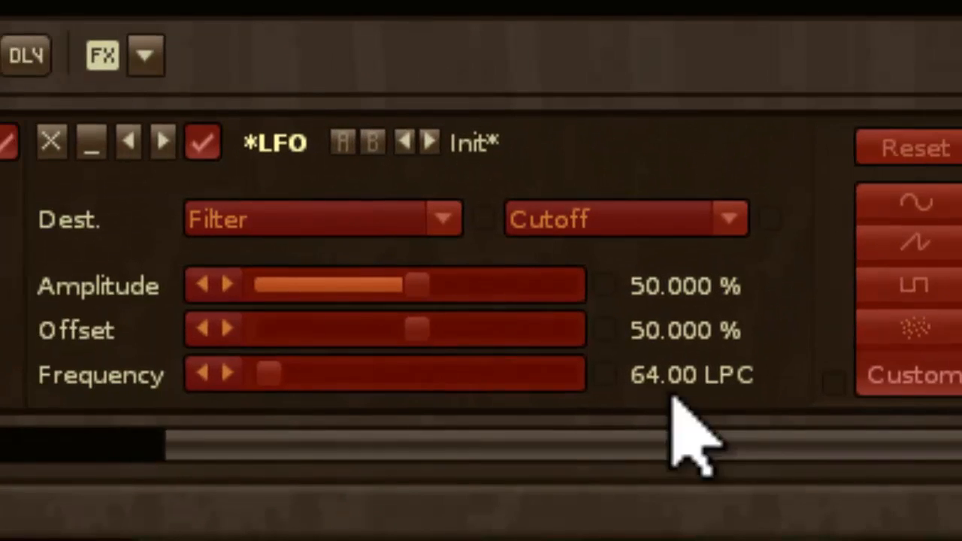
{"action": "left_click", "coordinate": [402, 330]}
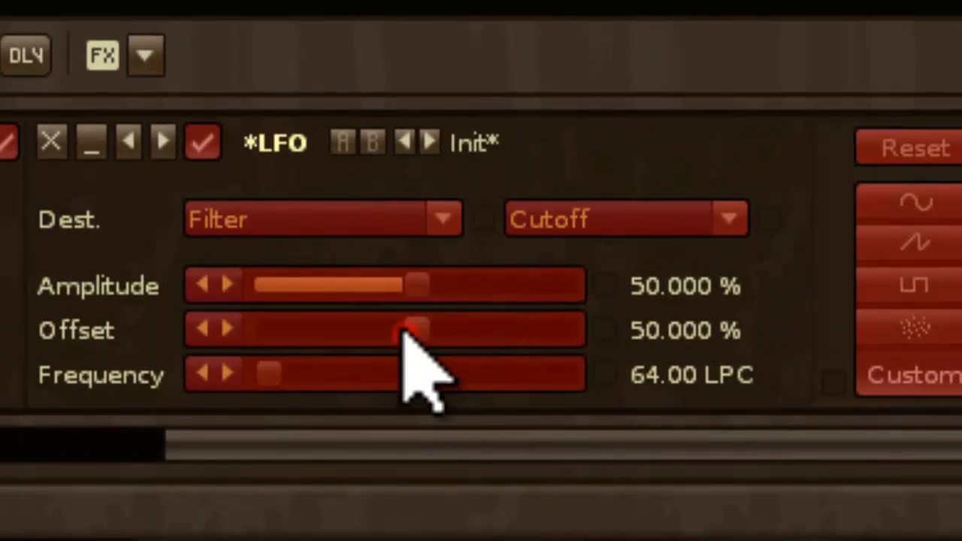
{"action": "left_click", "coordinate": [409, 374]}
{"action": "left_click_drag", "start_coordinate": [578, 450], "coordinate": [180, 443]}
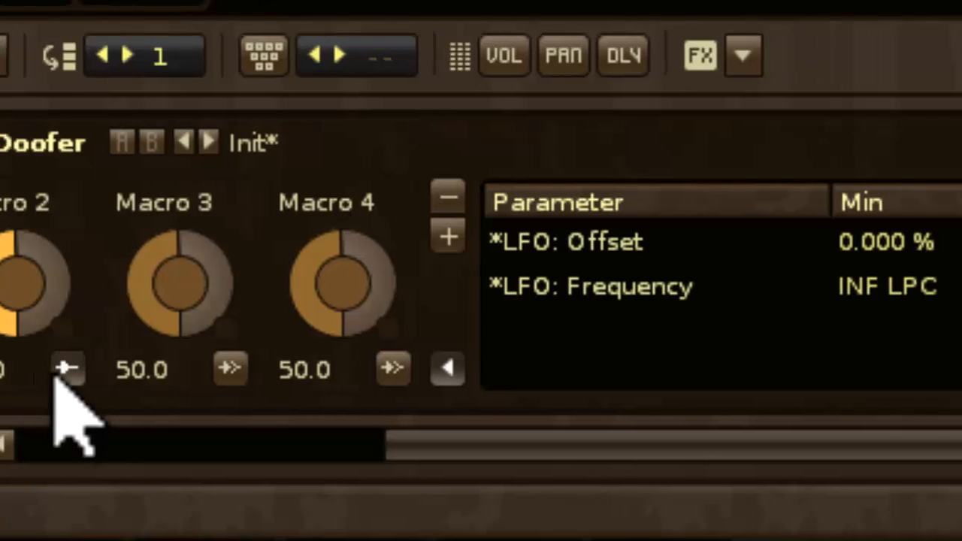
{"action": "left_click", "coordinate": [117, 370]}
- Try different Macro 2 amounts on the *LFO, ending at 68.8
{"action": "left_click_drag", "start_coordinate": [940, 449], "coordinate": [734, 445]}
{"action": "left_click_drag", "start_coordinate": [197, 448], "coordinate": [178, 428]}
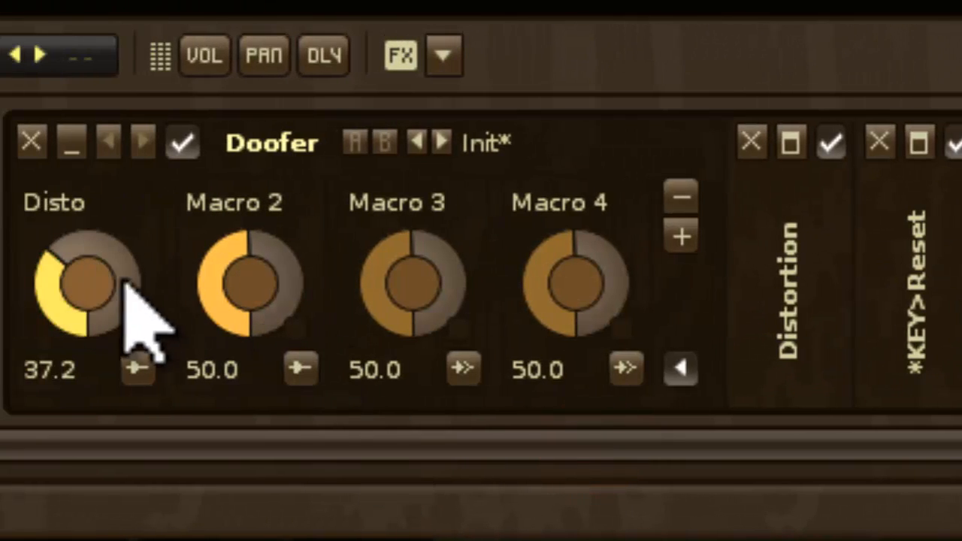
{"action": "left_click_drag", "start_coordinate": [225, 259], "coordinate": [225, 222]}
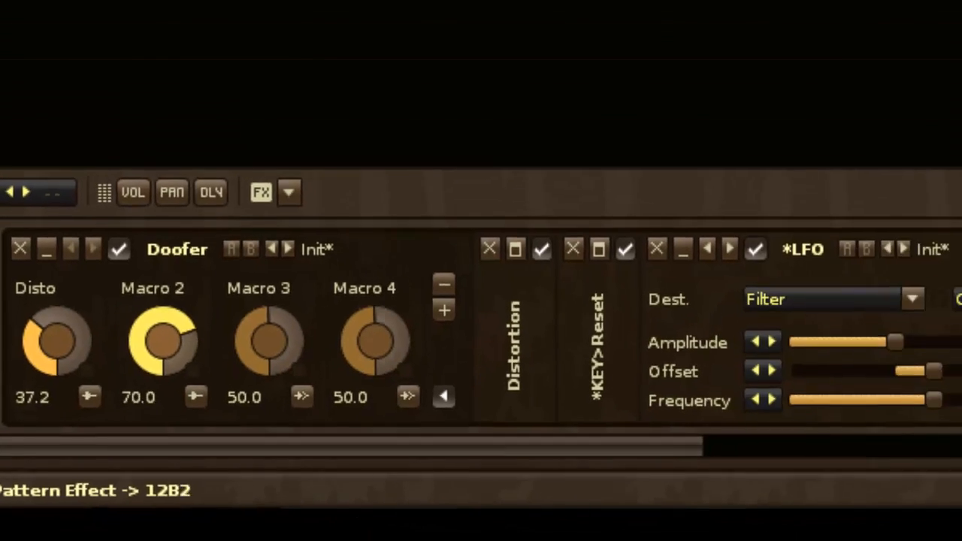
{"action": "left_click_drag", "start_coordinate": [163, 341], "coordinate": [163, 381]}
{"action": "left_click_drag", "start_coordinate": [109, 425], "coordinate": [109, 398]}
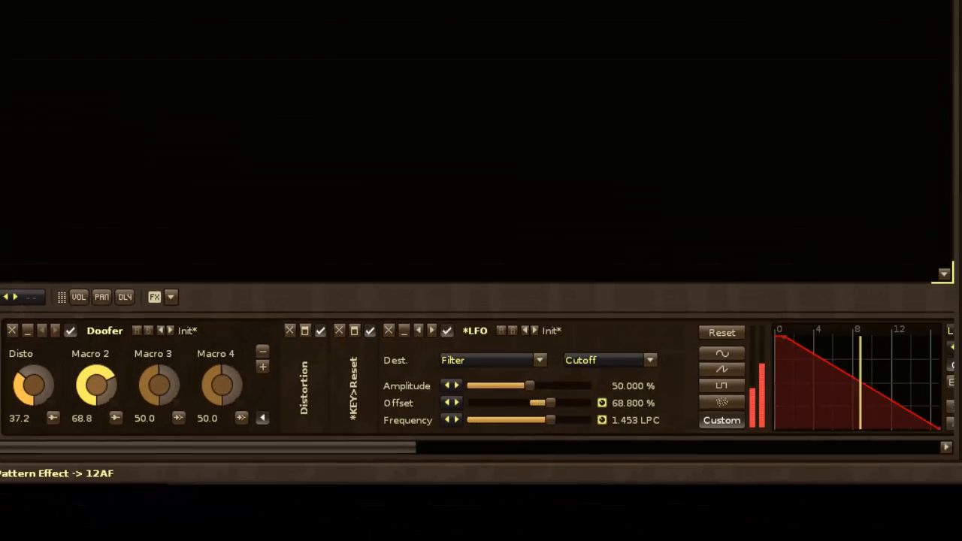
- Reverse Macro 2's *LFO Offset mapping to 100.000 % minimum and 0.000 % maximum, and set the macro to 29.6
{"action": "left_click", "coordinate": [115, 418]}
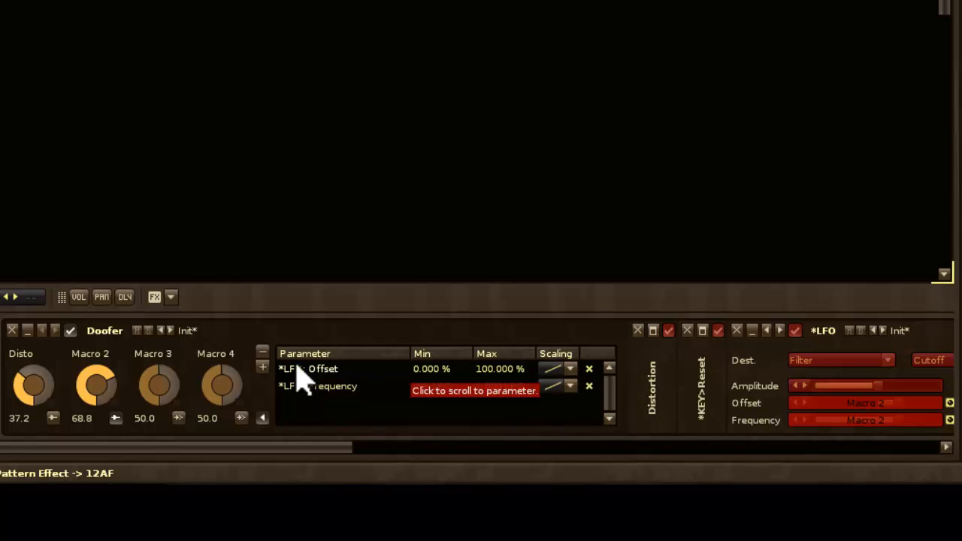
{"action": "left_click", "coordinate": [436, 369]}
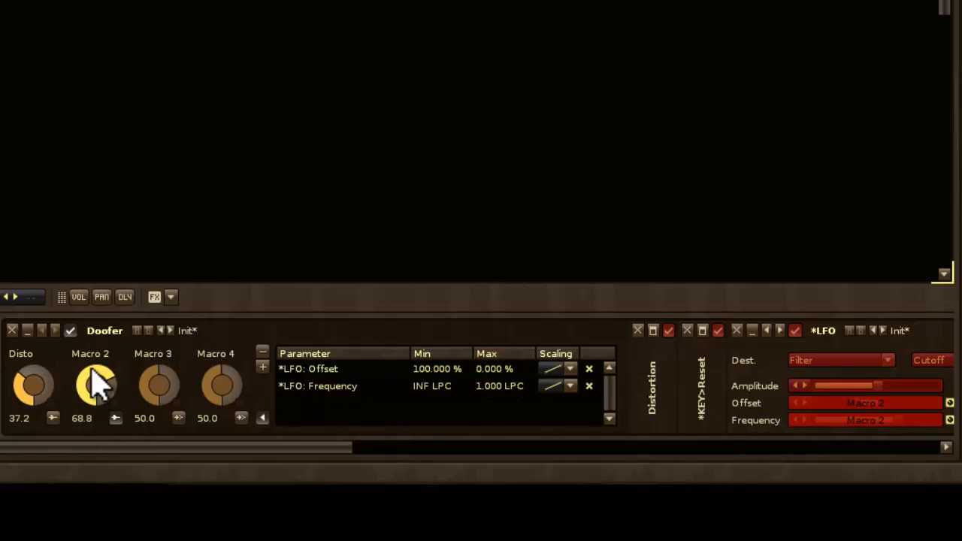
{"action": "left_click", "coordinate": [115, 418]}
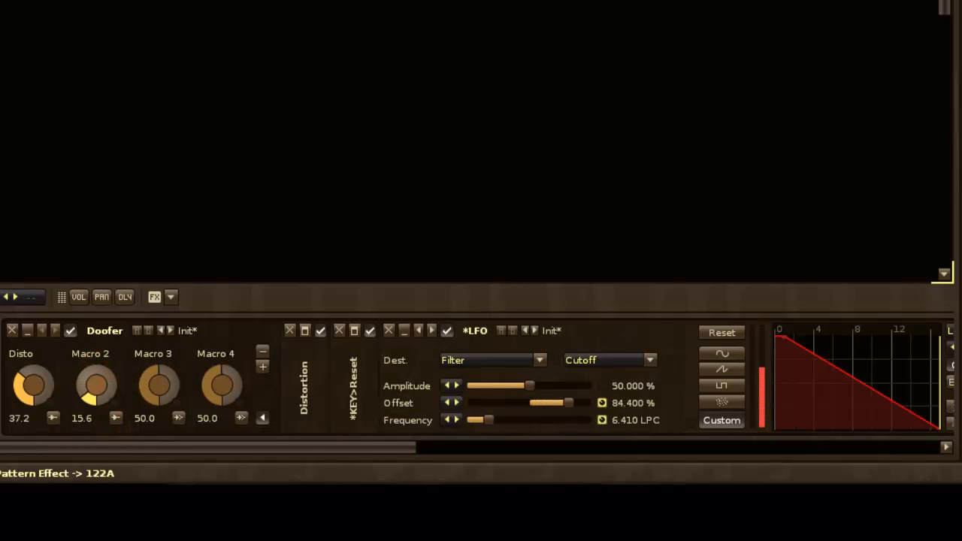
{"action": "mouse_move", "coordinate": [107, 391]}
{"action": "left_mouse_down"}
{"action": "mouse_move", "coordinate": [108, 328]}
{"action": "mouse_move", "coordinate": [107, 401]}
{"action": "left_mouse_up"}
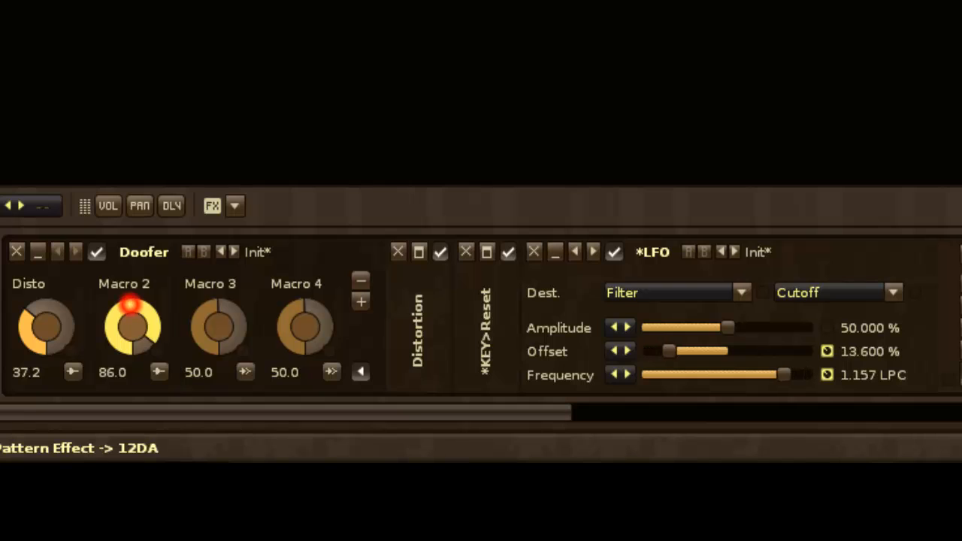
{"action": "left_click_drag", "start_coordinate": [130, 304], "coordinate": [129, 347]}
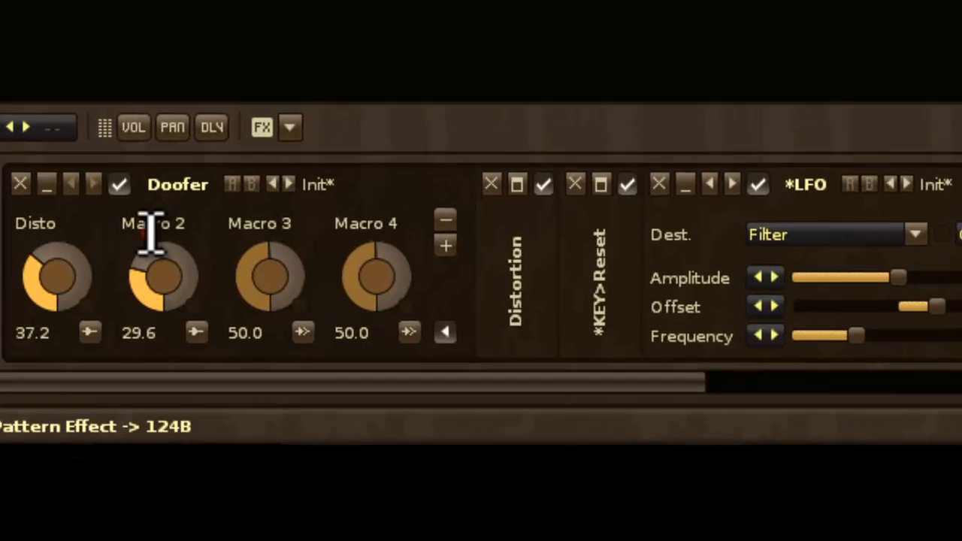
- Rename the Doofer's Macro 2 as Impact
{"action": "double_click", "coordinate": [124, 283]}
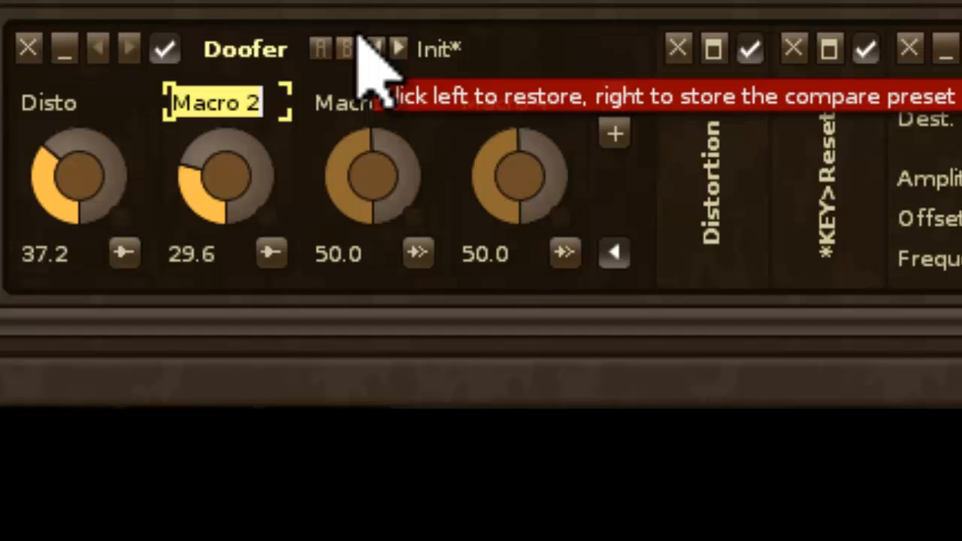
{"action": "key", "text": "BackSpace"}
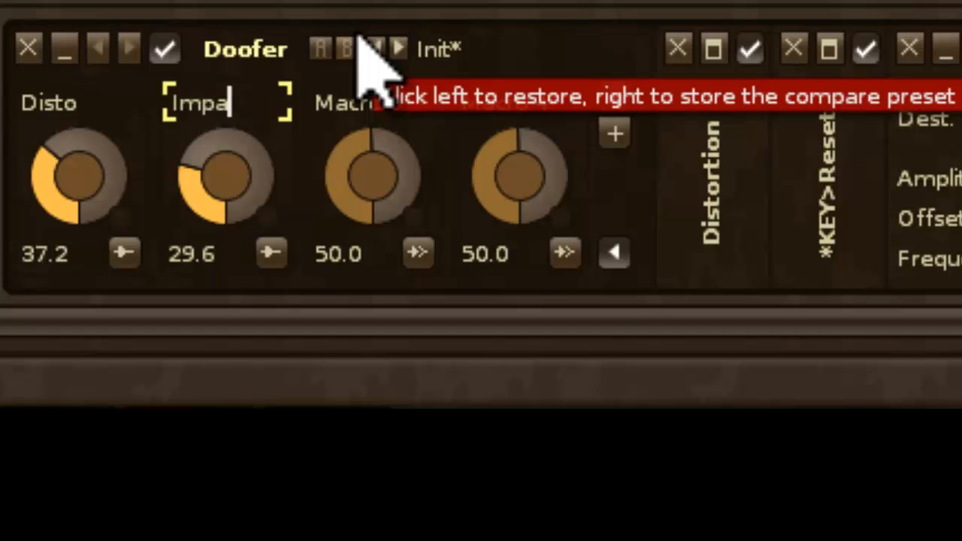
{"action": "key", "text": "Return"}
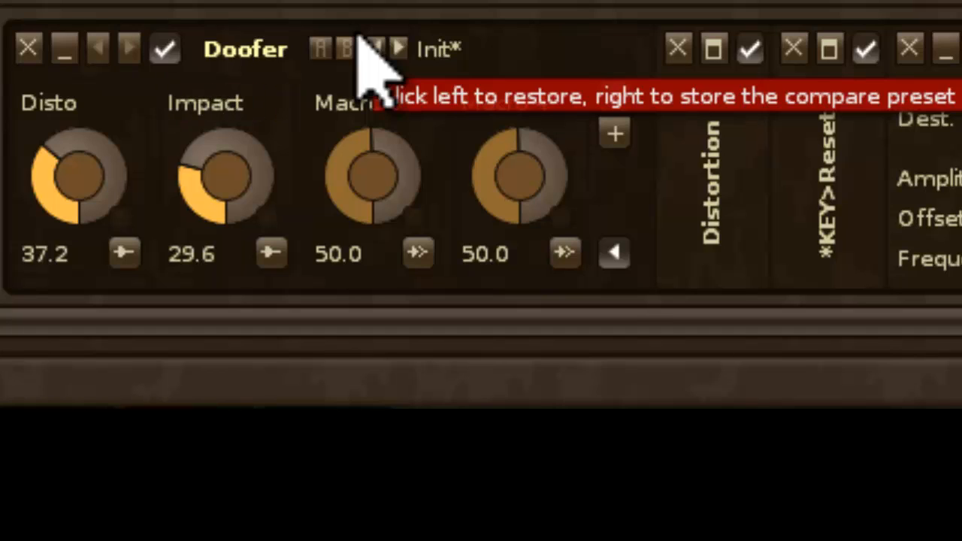
{"action": "left_click", "coordinate": [658, 326]}
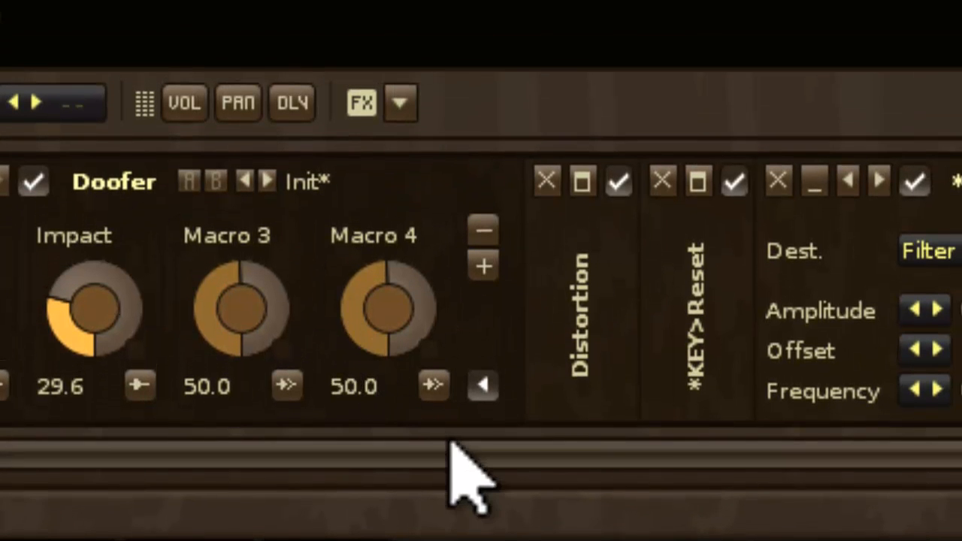
- Rename the Doofer's Macro 3 as FX
{"action": "left_click_drag", "start_coordinate": [451, 451], "coordinate": [429, 416]}
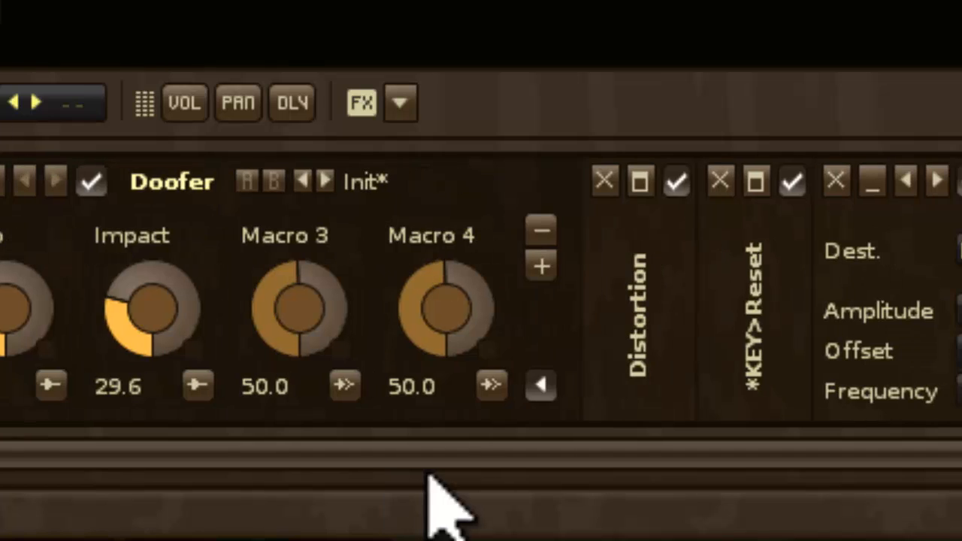
{"action": "double_click", "coordinate": [261, 226]}
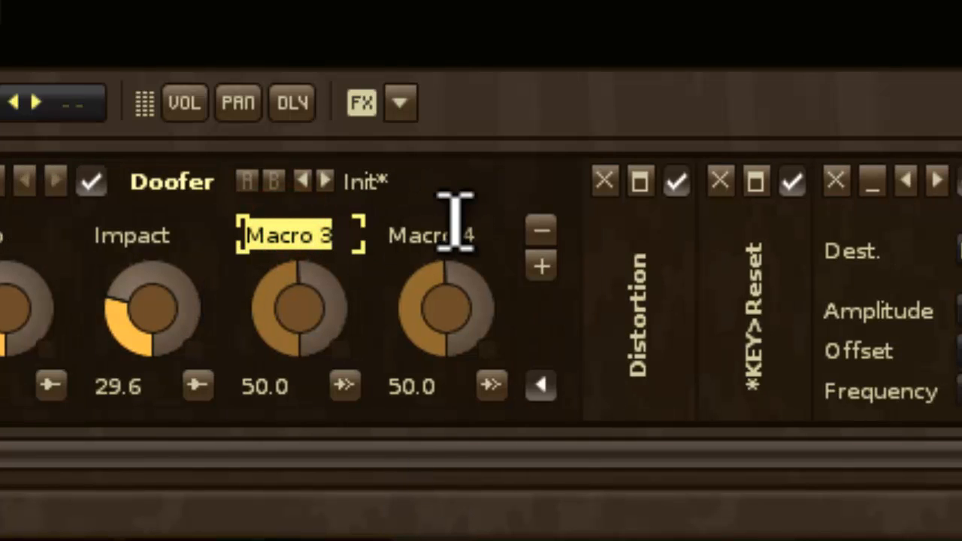
{"action": "type", "text": "FX"}
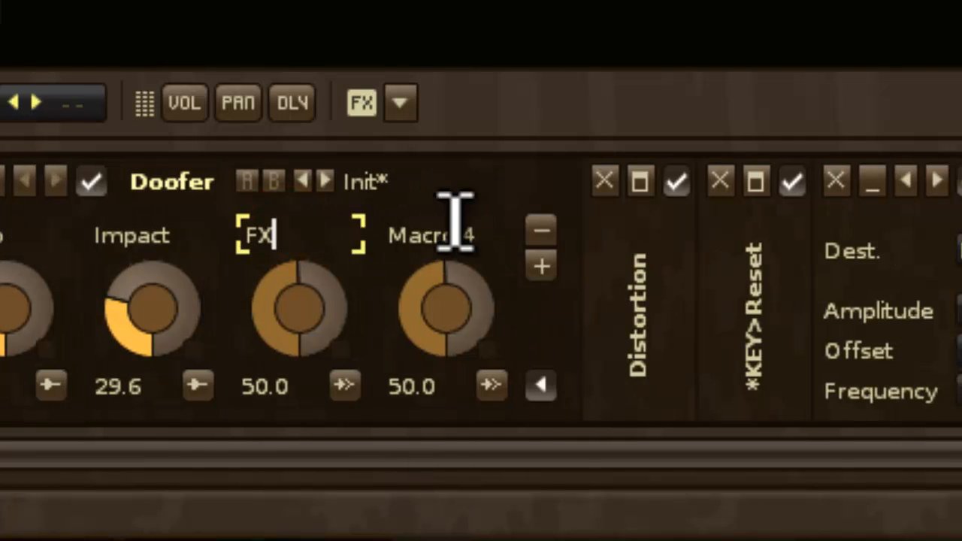
{"action": "left_click", "coordinate": [460, 447]}
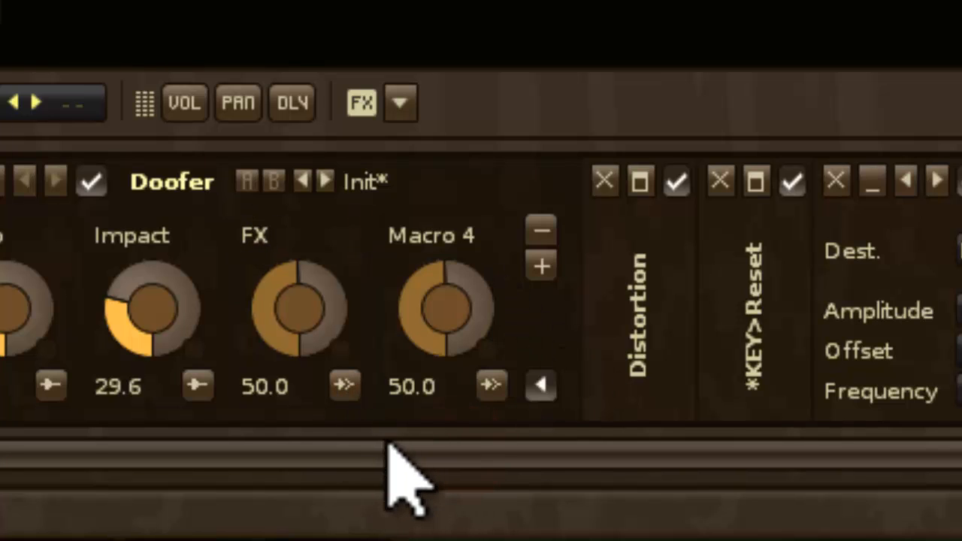
- Map the Doofer's FX macro to the Filter's Resonance and rename the macro Reso FX
{"action": "left_click", "coordinate": [345, 385]}
{"action": "left_click_drag", "start_coordinate": [490, 450], "coordinate": [961, 449]}
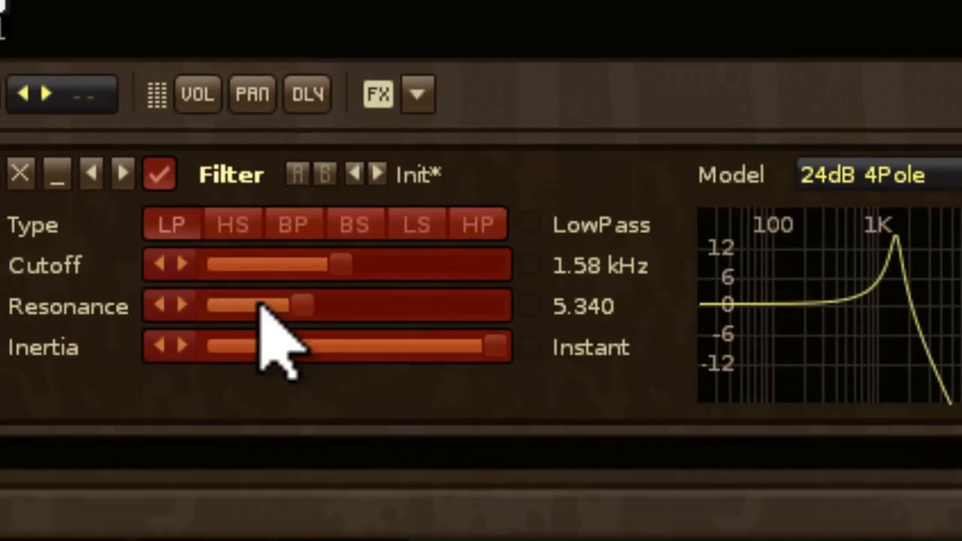
{"action": "left_click", "coordinate": [316, 306]}
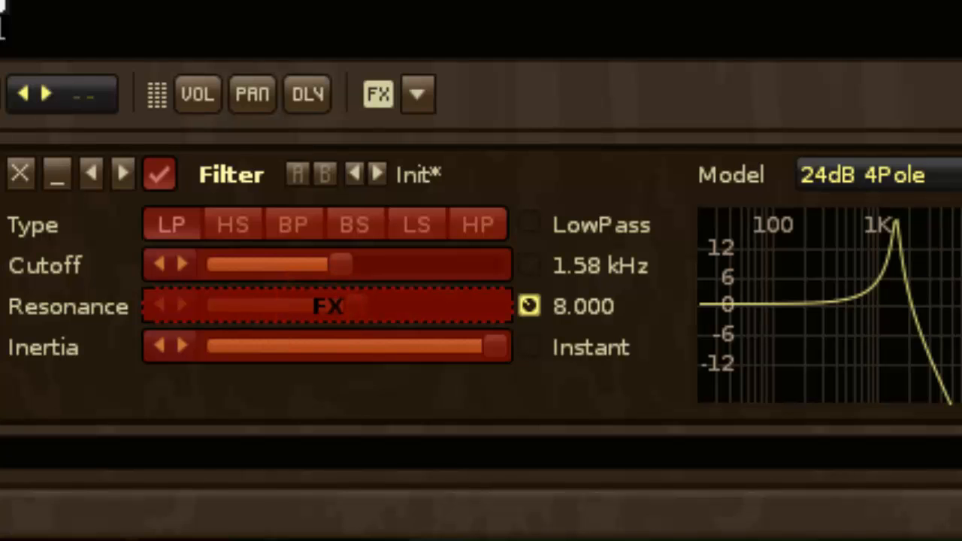
{"action": "left_click_drag", "start_coordinate": [958, 451], "coordinate": [344, 451]}
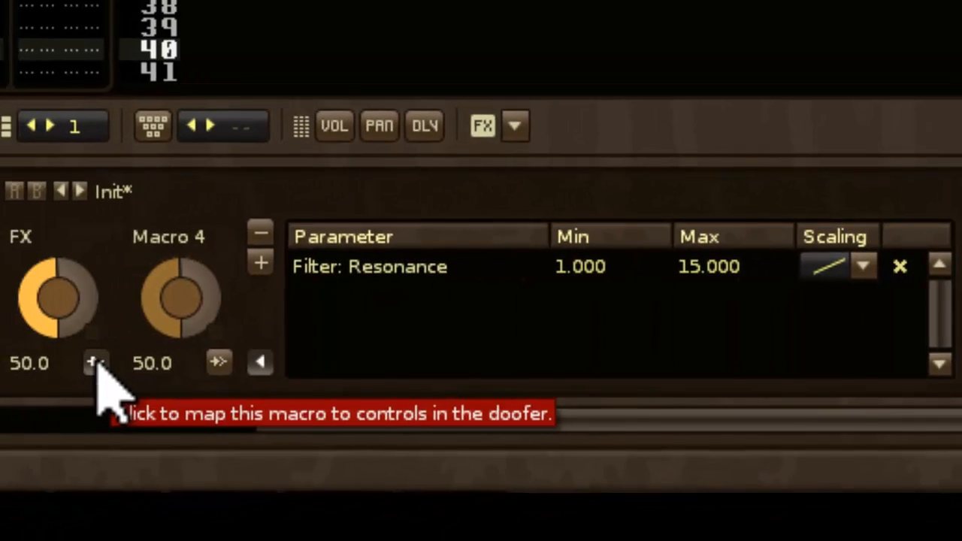
{"action": "left_click", "coordinate": [98, 371]}
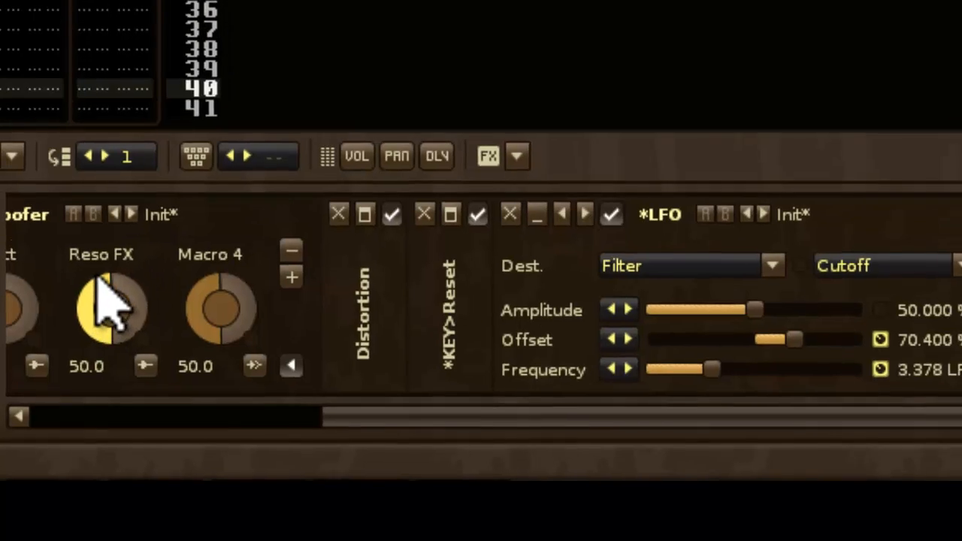
- Try different Reso FX amounts on the Filter, ending at 71.2
{"action": "left_click_drag", "start_coordinate": [106, 264], "coordinate": [106, 312]}
{"action": "left_click_drag", "start_coordinate": [73, 389], "coordinate": [73, 348]}
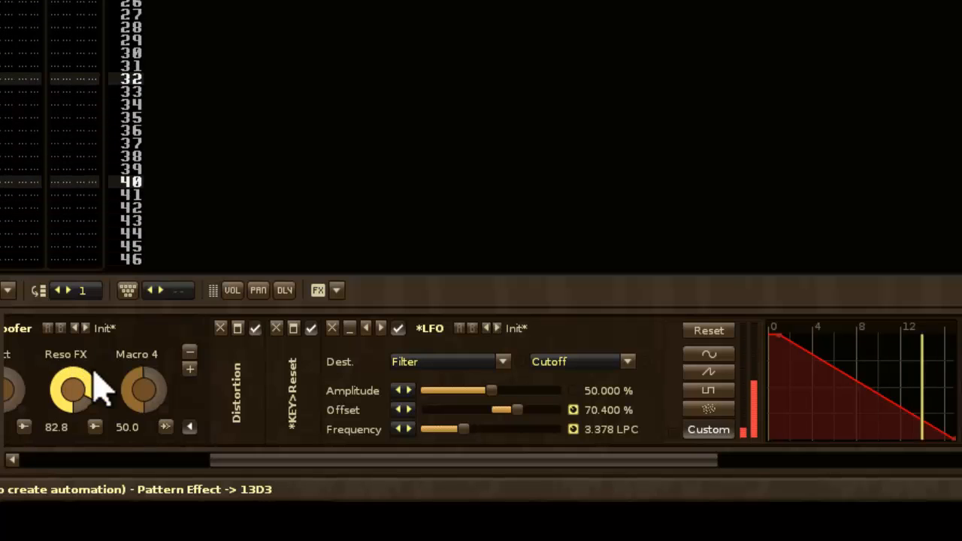
- Map the Doofer's Macro 4 to the Amount of all four Multitap Delay taps and rename the macro Dub delay
{"action": "left_click", "coordinate": [164, 427]}
{"action": "left_click_drag", "start_coordinate": [275, 458], "coordinate": [752, 475]}
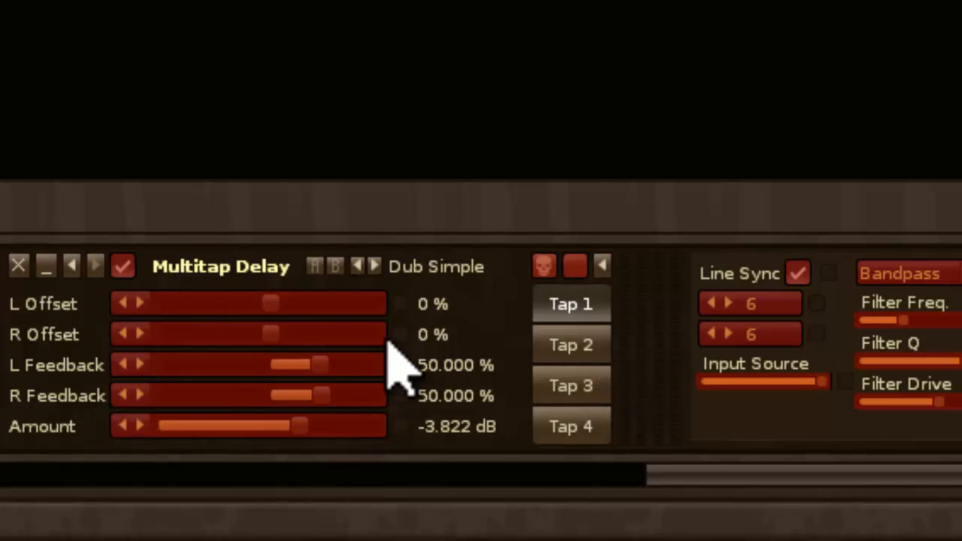
{"action": "double_click", "coordinate": [295, 426]}
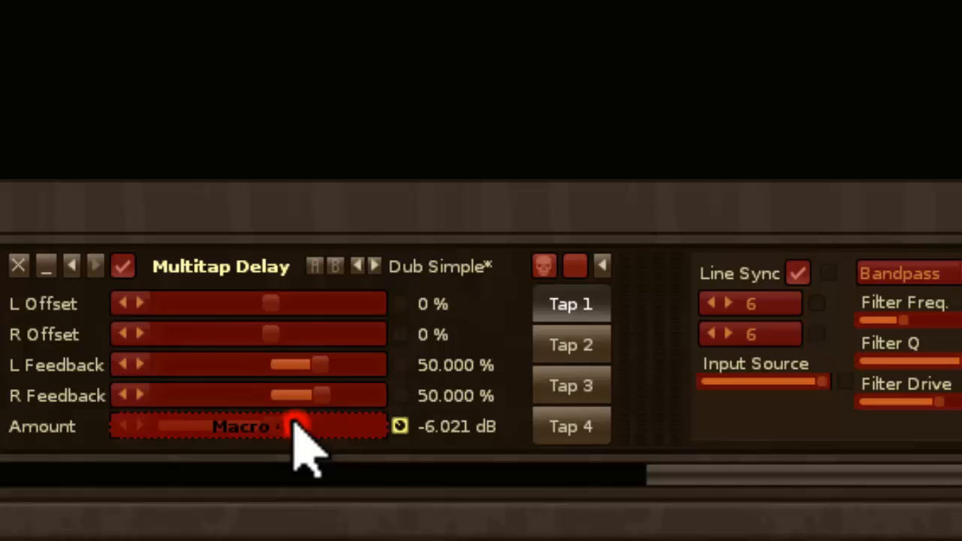
{"action": "left_click", "coordinate": [560, 345]}
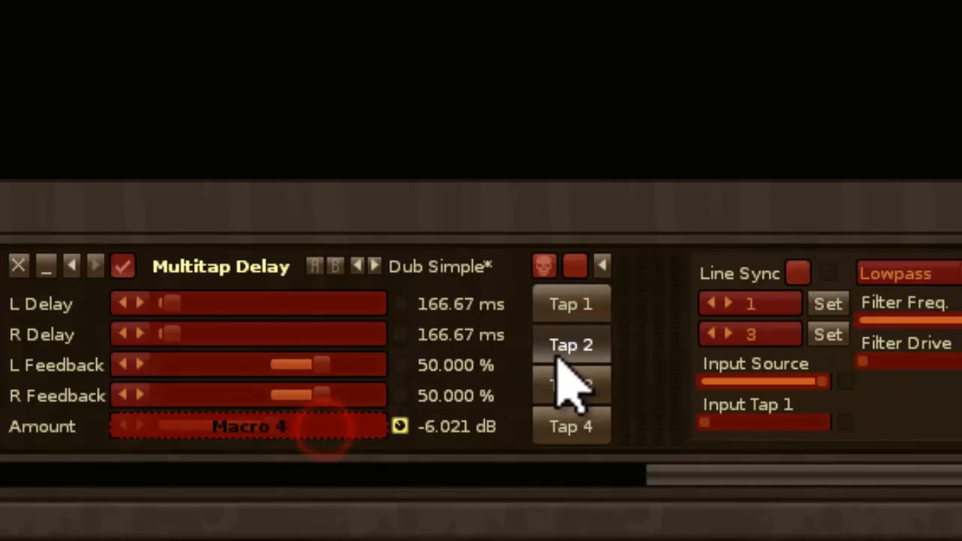
{"action": "left_click", "coordinate": [584, 384]}
{"action": "left_click", "coordinate": [330, 423]}
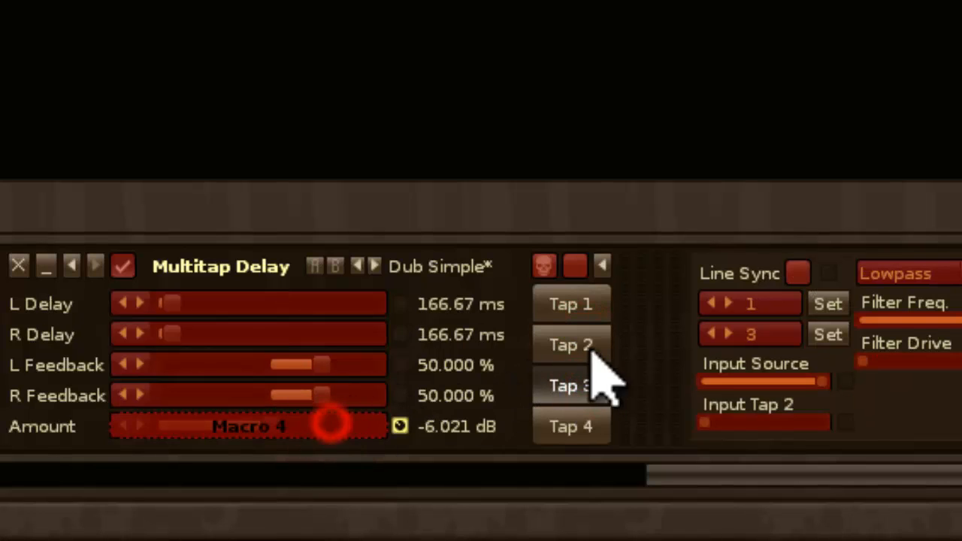
{"action": "left_click", "coordinate": [576, 426]}
{"action": "left_click", "coordinate": [320, 425]}
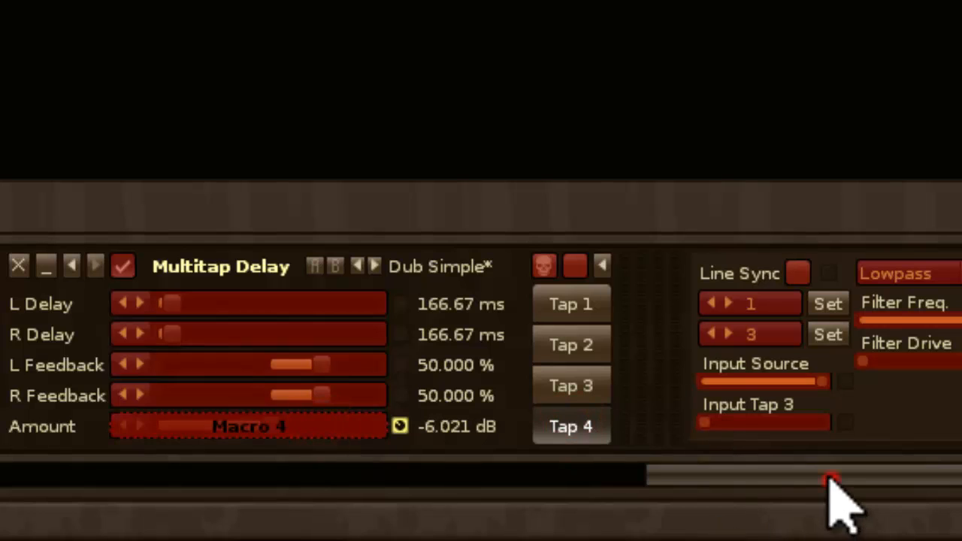
{"action": "left_click_drag", "start_coordinate": [829, 476], "coordinate": [45, 478]}
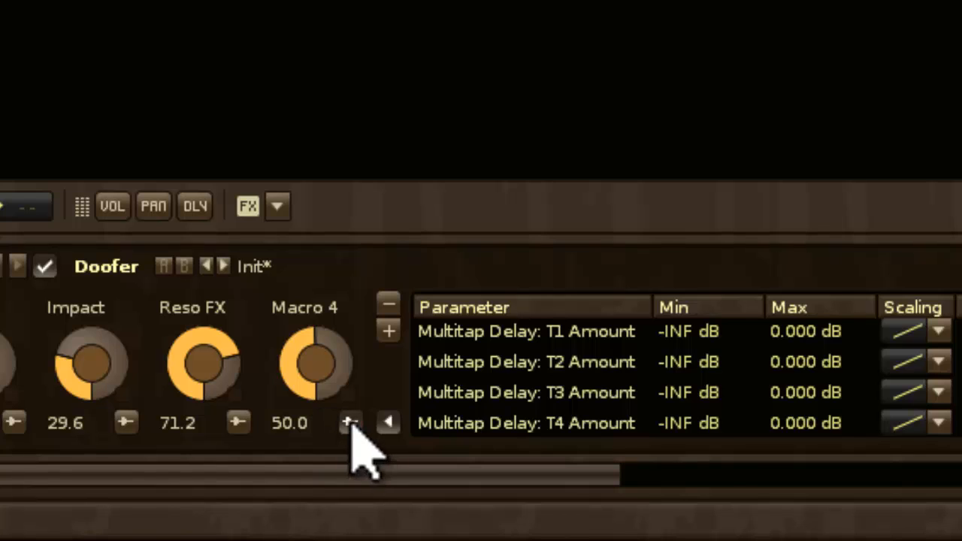
{"action": "left_click", "coordinate": [350, 423]}
{"action": "double_click", "coordinate": [299, 299]}
{"action": "type", "text": "Dub delay"}
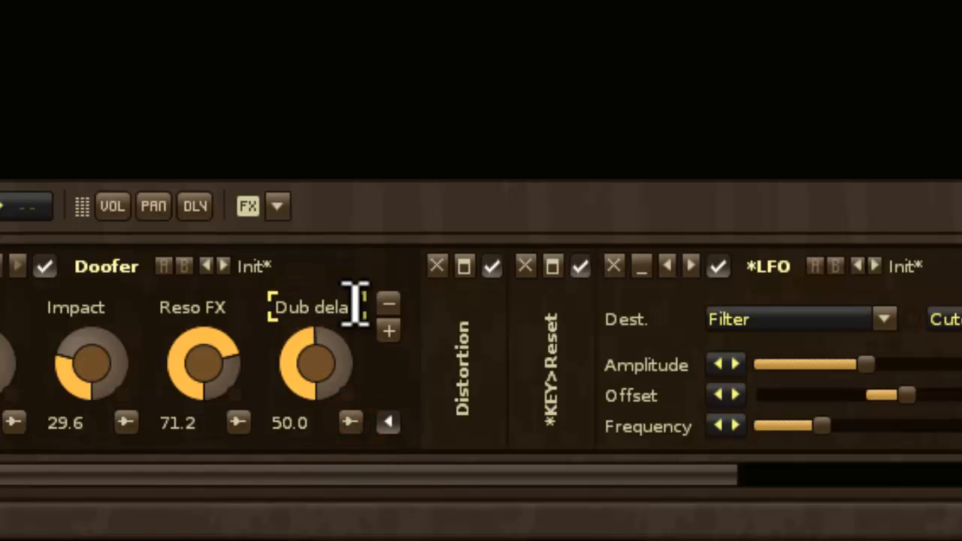
- Minimize the *LFO, Filter and Multitap Delay inside the Doofer and hide the Doofer's inner device chain
{"action": "left_click", "coordinate": [642, 265]}
{"action": "left_click_drag", "start_coordinate": [556, 466], "coordinate": [692, 493]}
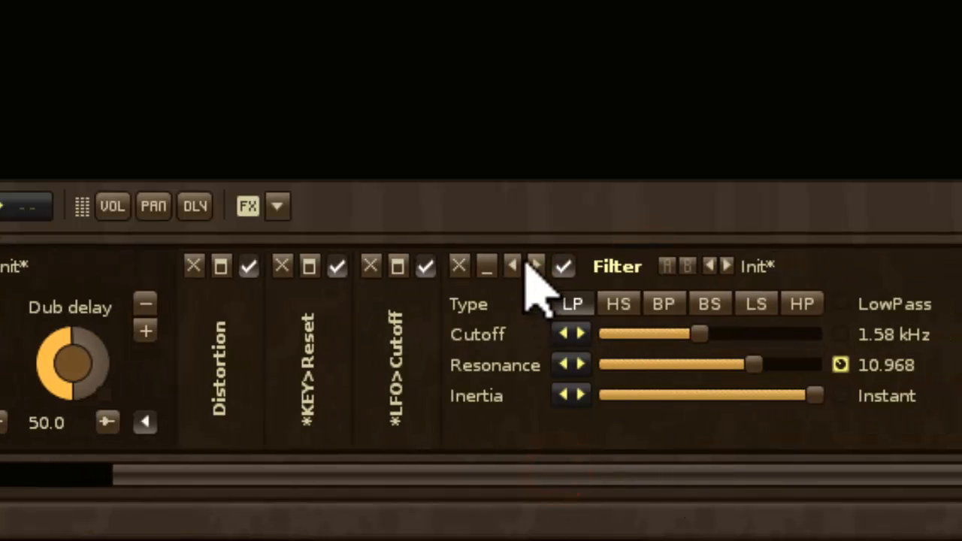
{"action": "left_click", "coordinate": [487, 266]}
{"action": "left_click_drag", "start_coordinate": [554, 469], "coordinate": [707, 454]}
{"action": "left_click", "coordinate": [343, 266]}
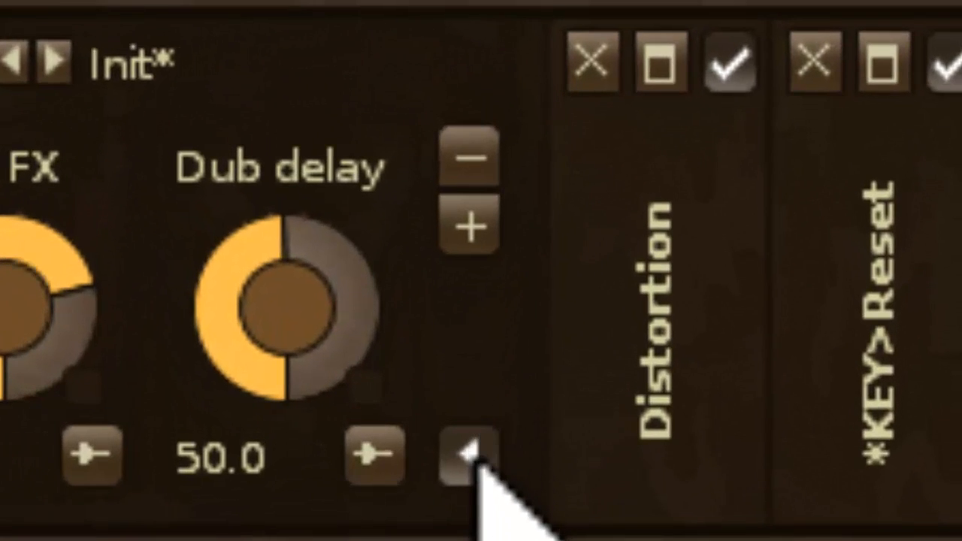
{"action": "left_click", "coordinate": [468, 455]}
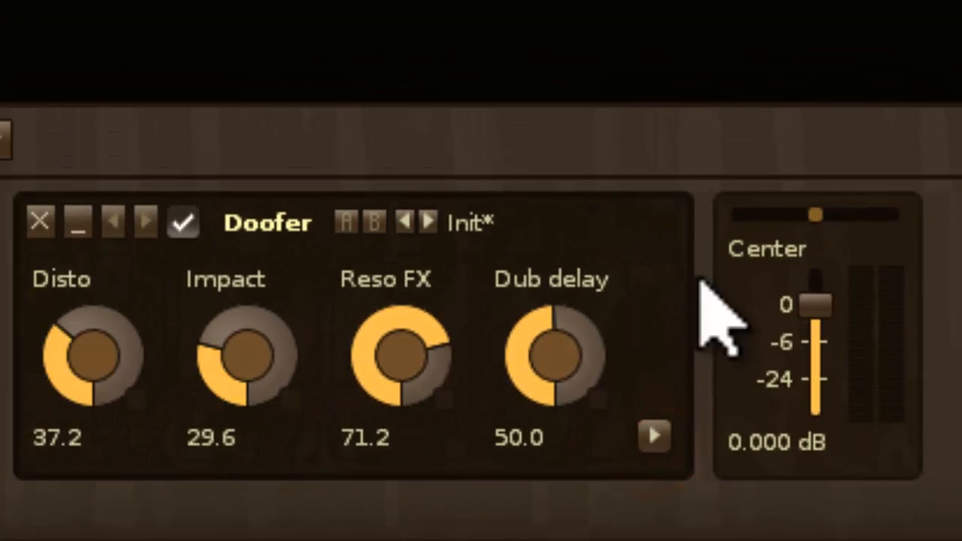
- Rename the Doofer device as Special FX
{"action": "left_click", "coordinate": [268, 223]}
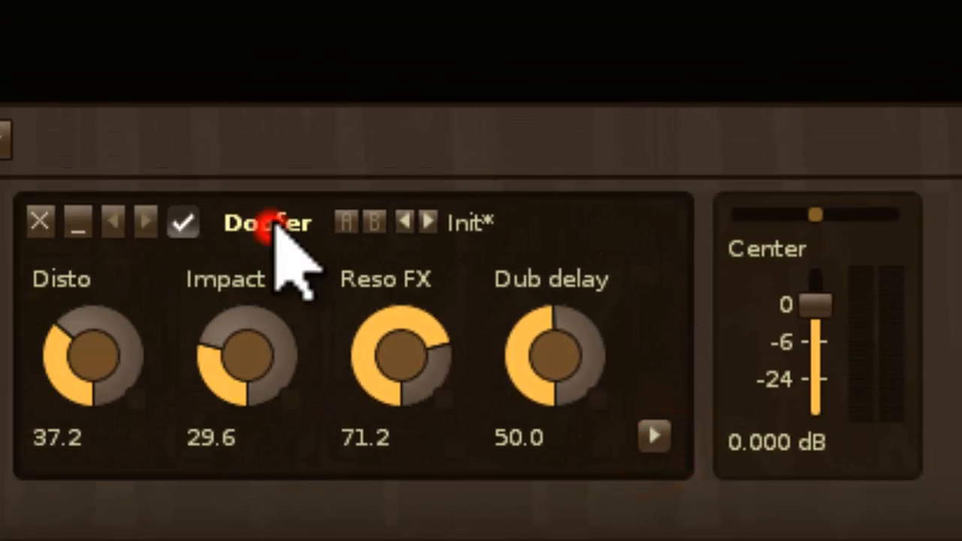
{"action": "double_click", "coordinate": [269, 223]}
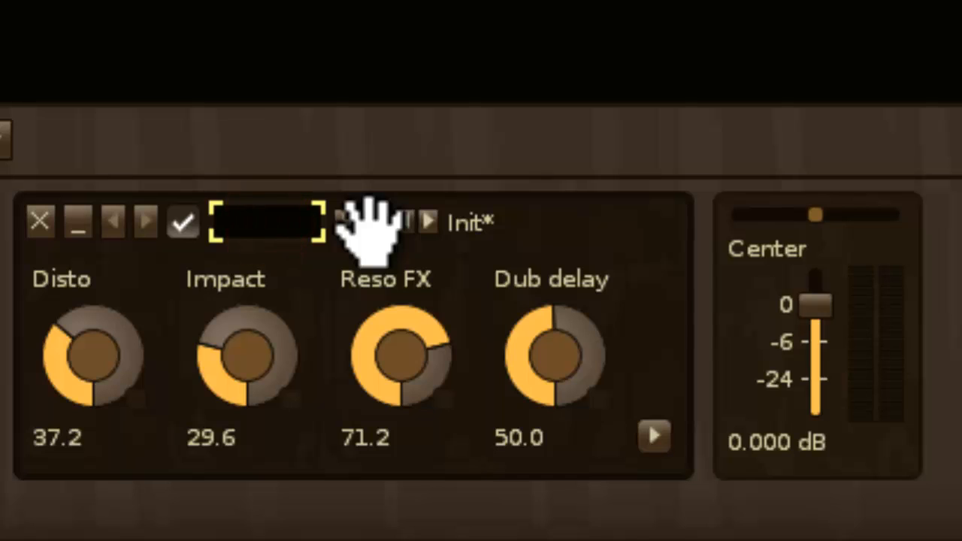
{"action": "type", "text": "S"}
{"action": "type", "text": "pecial FX"}
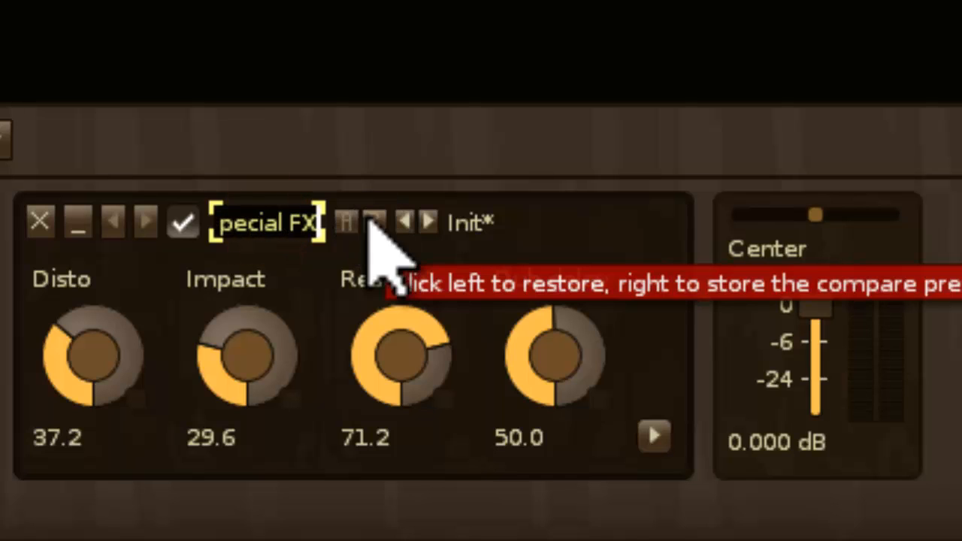
{"action": "key", "text": "Return"}
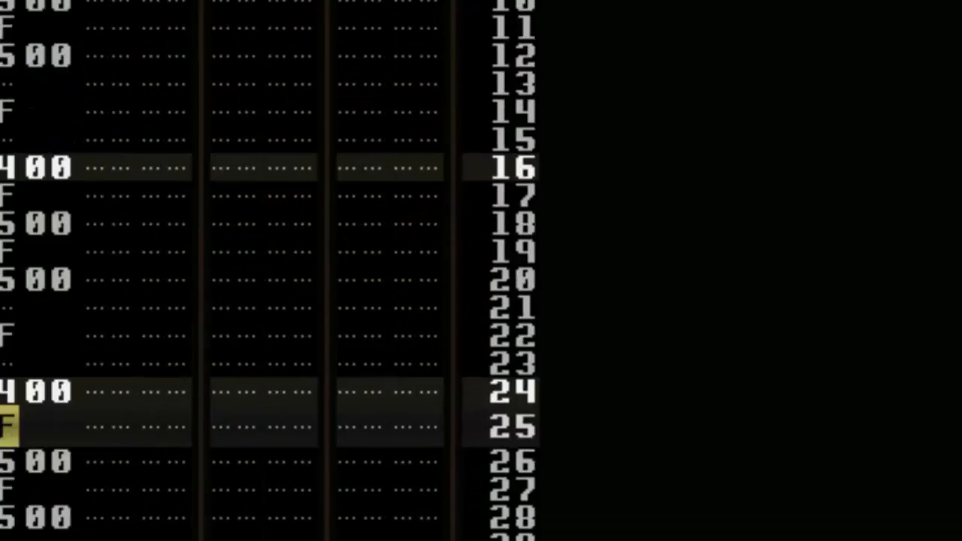
- Show the Disto and Impact sliders of Track 01's Special FX device in the mixer
{"action": "left_click", "coordinate": [146, 151]}
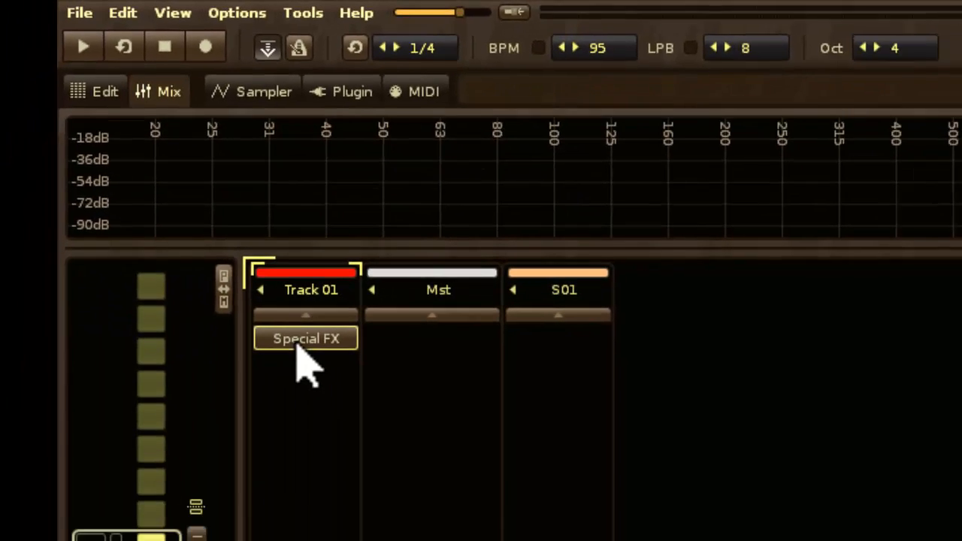
{"action": "right_click", "coordinate": [335, 442]}
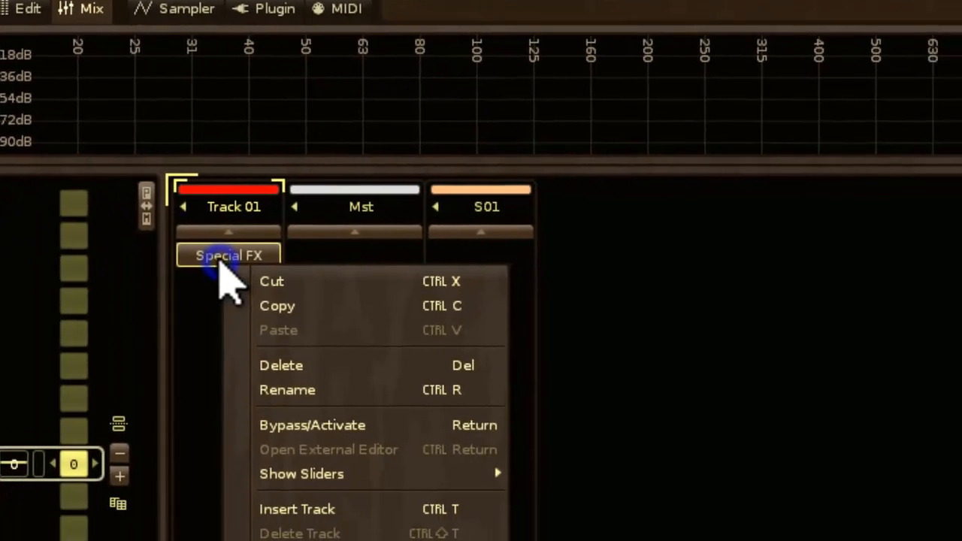
{"action": "mouse_move", "coordinate": [290, 308]}
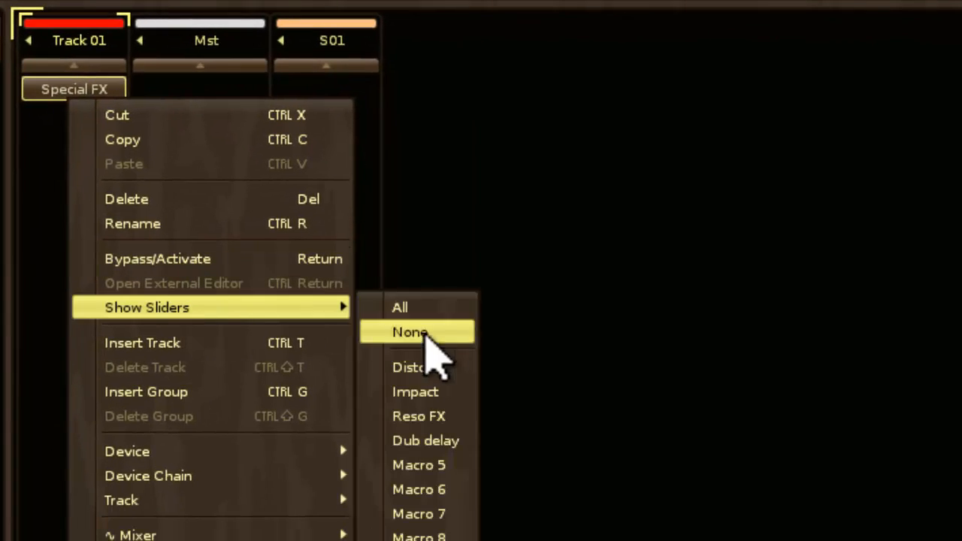
{"action": "left_click", "coordinate": [440, 370]}
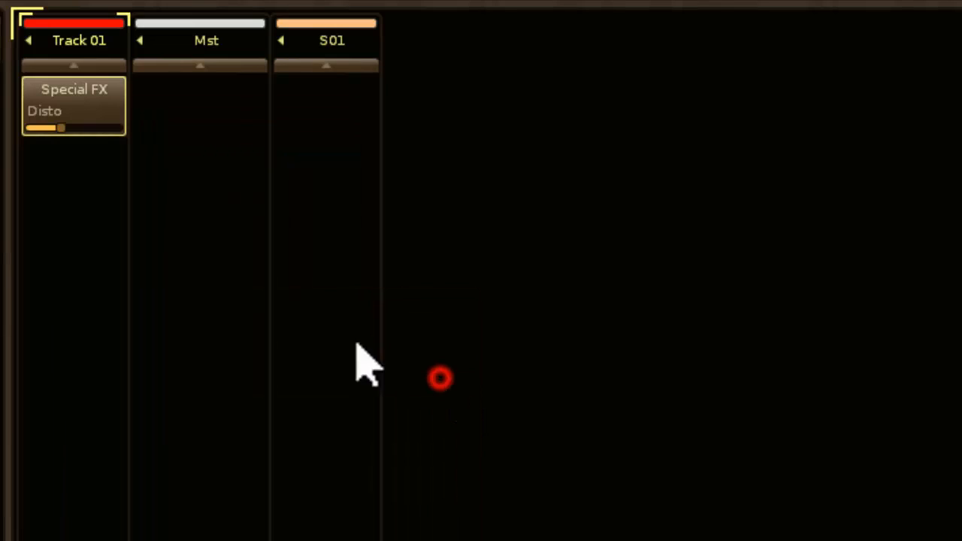
{"action": "right_click", "coordinate": [103, 91]}
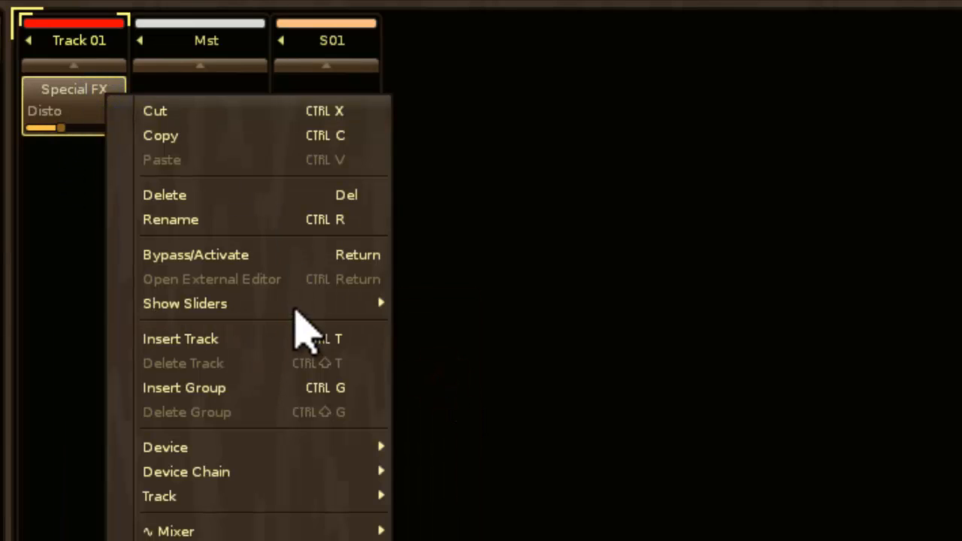
{"action": "mouse_move", "coordinate": [294, 308]}
{"action": "left_click", "coordinate": [462, 389]}
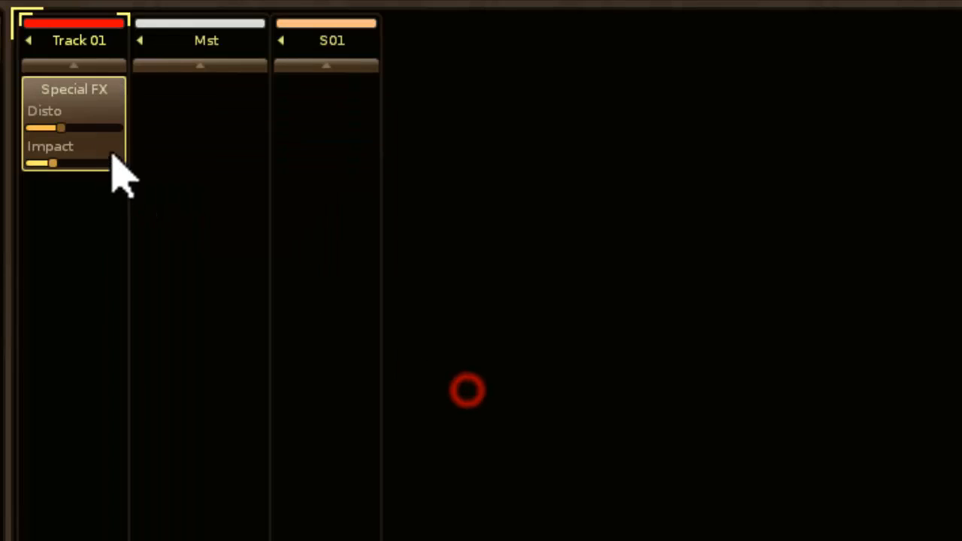
- Show the Reso FX and Dub delay sliders of Special FX in the mixer and adjust the Reso FX amount
{"action": "right_click", "coordinate": [68, 102]}
{"action": "mouse_move", "coordinate": [248, 312]}
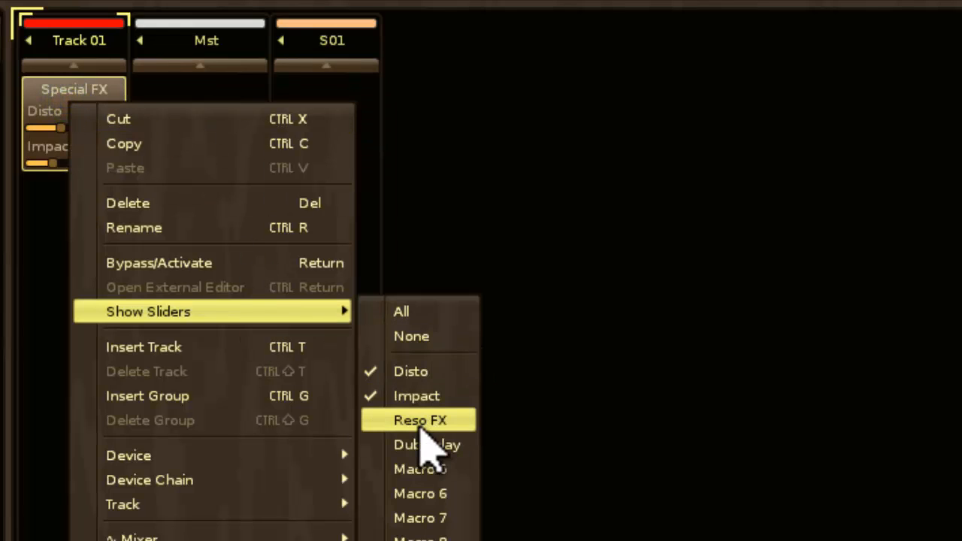
{"action": "left_click", "coordinate": [421, 425]}
{"action": "right_click", "coordinate": [73, 103]}
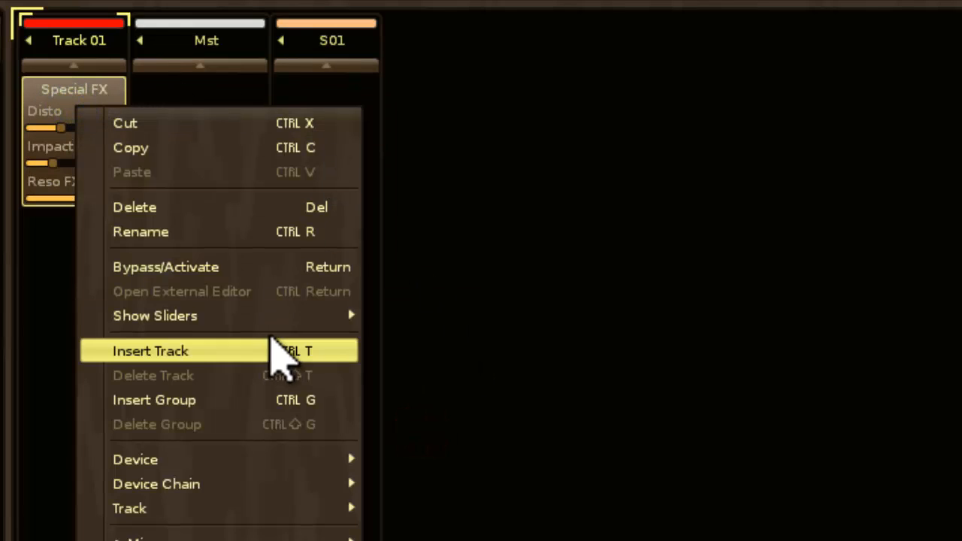
{"action": "mouse_move", "coordinate": [290, 319]}
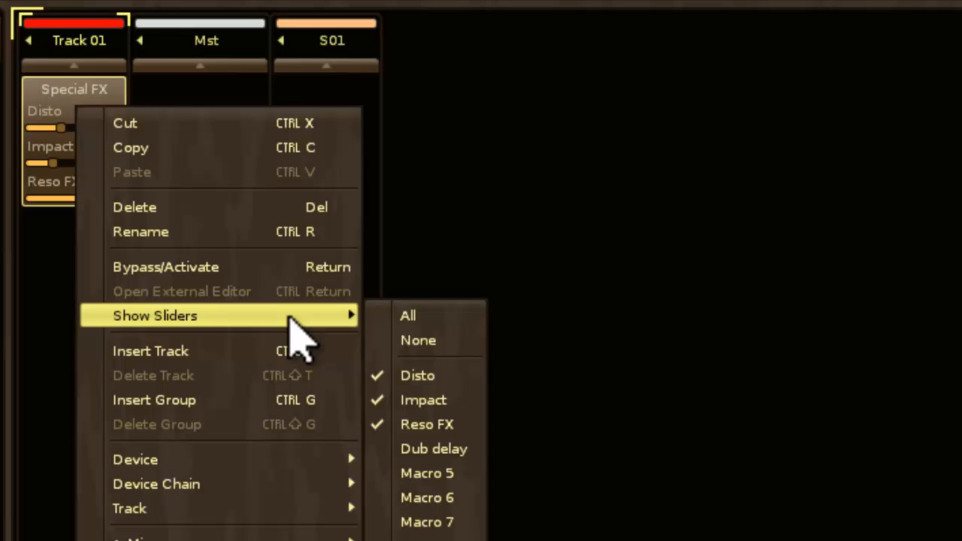
{"action": "left_click", "coordinate": [436, 449]}
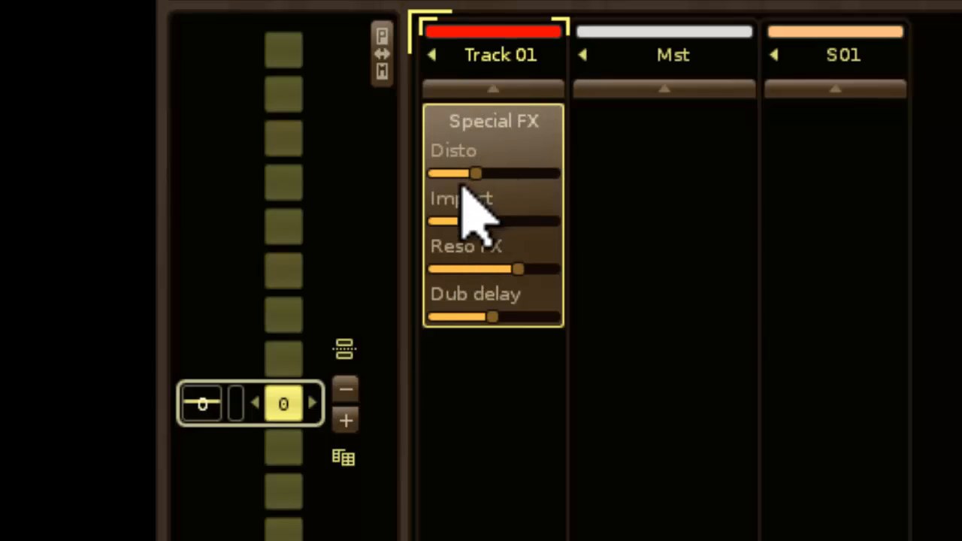
{"action": "mouse_move", "coordinate": [463, 160]}
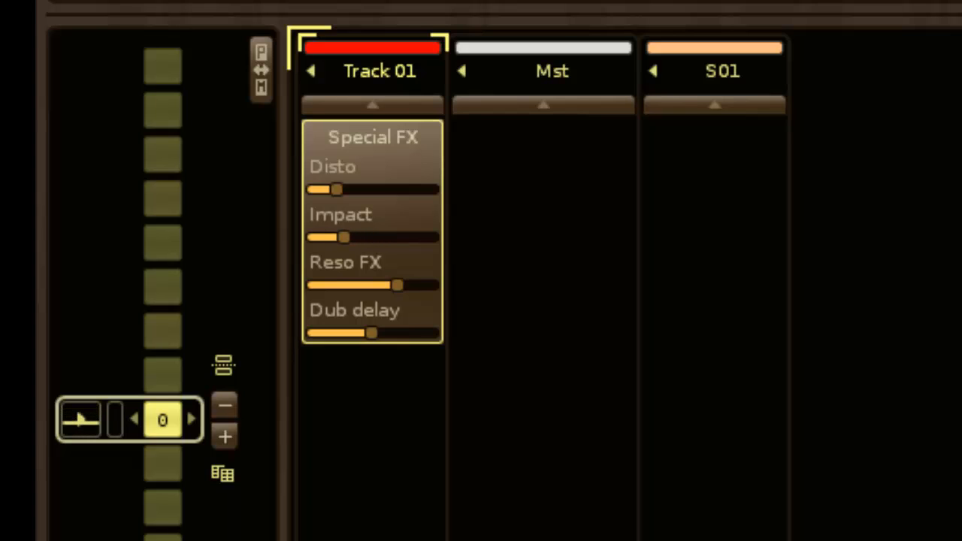
{"action": "left_click_drag", "start_coordinate": [330, 286], "coordinate": [388, 285]}
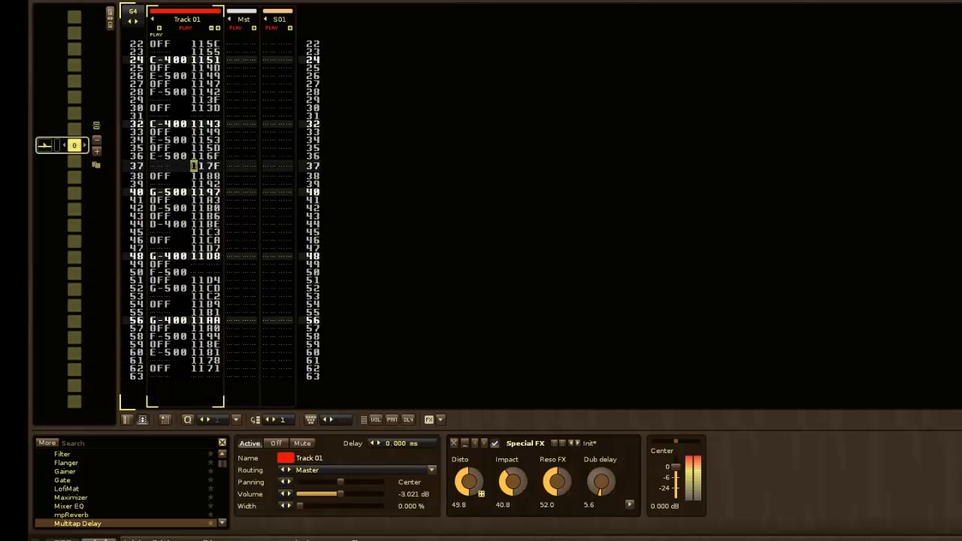
- Add a second effect column to Track 01 and record Impact macro movements into it
{"action": "left_click", "coordinate": [216, 28]}
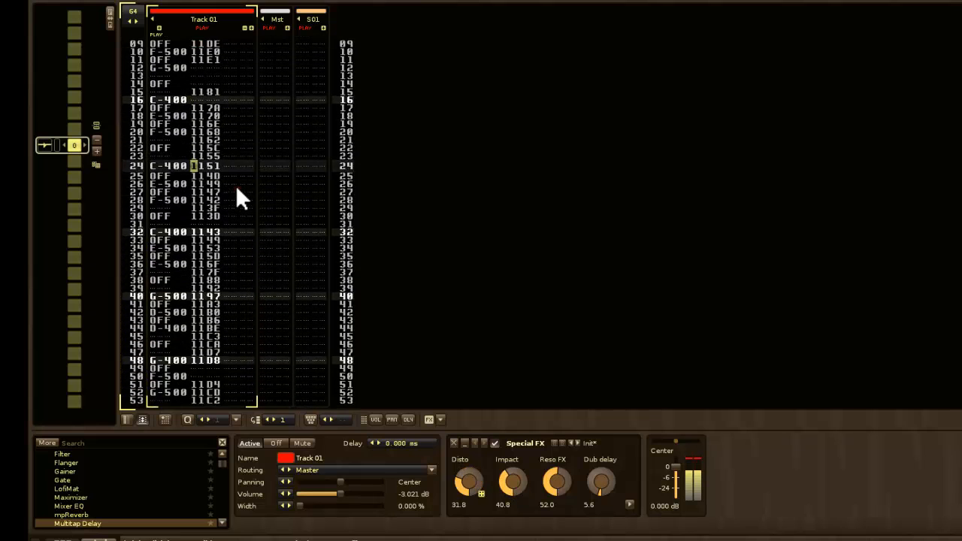
{"action": "left_click", "coordinate": [235, 186]}
{"action": "mouse_move", "coordinate": [510, 472]}
{"action": "left_mouse_down"}
{"action": "mouse_move", "coordinate": [509, 485]}
{"action": "mouse_move", "coordinate": [512, 461]}
{"action": "left_mouse_up"}
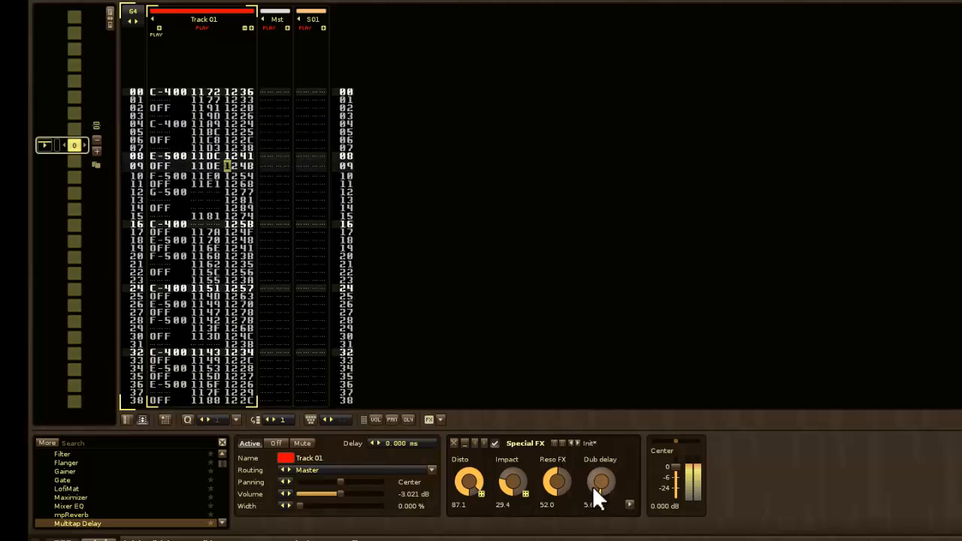
- Add a third effect column to Track 01 and record Dub delay macro movements into it
{"action": "left_click", "coordinate": [251, 28]}
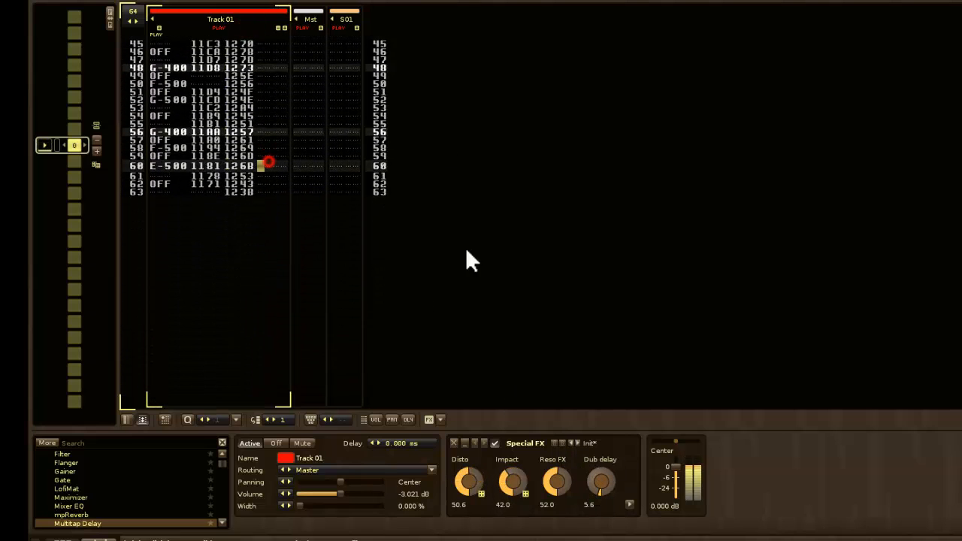
{"action": "right_click", "coordinate": [590, 469]}
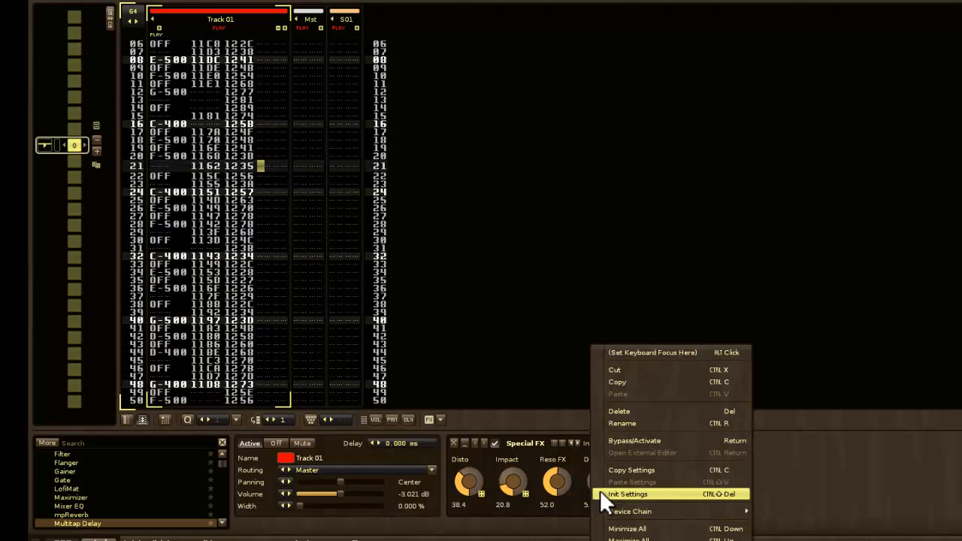
{"action": "left_click", "coordinate": [580, 475]}
{"action": "left_click_drag", "start_coordinate": [592, 484], "coordinate": [592, 454]}
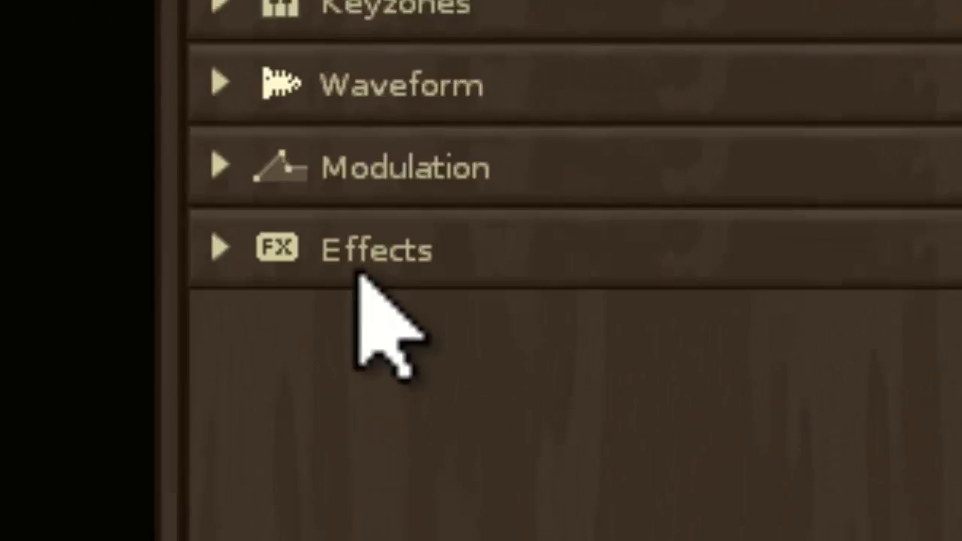
- Create a sample FX chain for the BassHit06 instrument and load the DJ Filter Doofer into it
{"action": "left_click", "coordinate": [357, 251]}
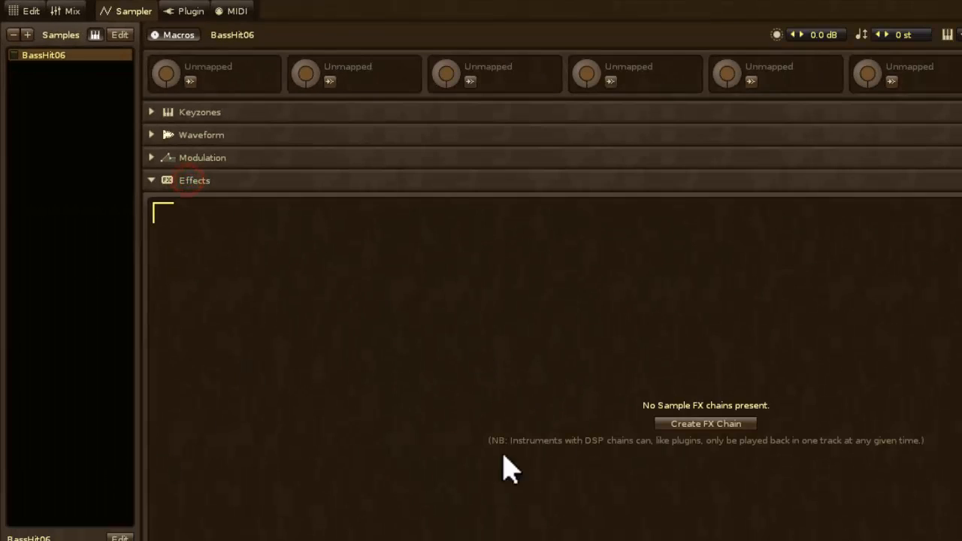
{"action": "left_click", "coordinate": [699, 424]}
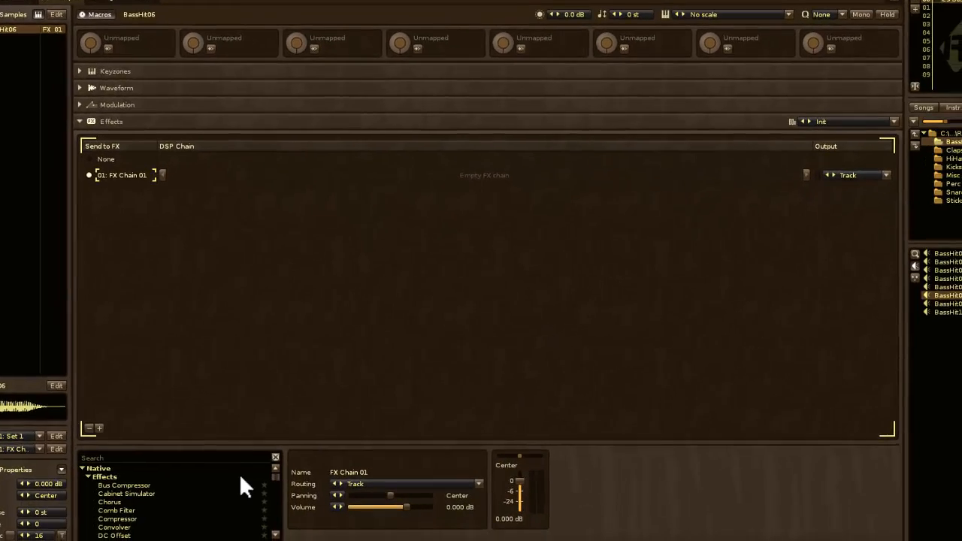
{"action": "left_click", "coordinate": [214, 504]}
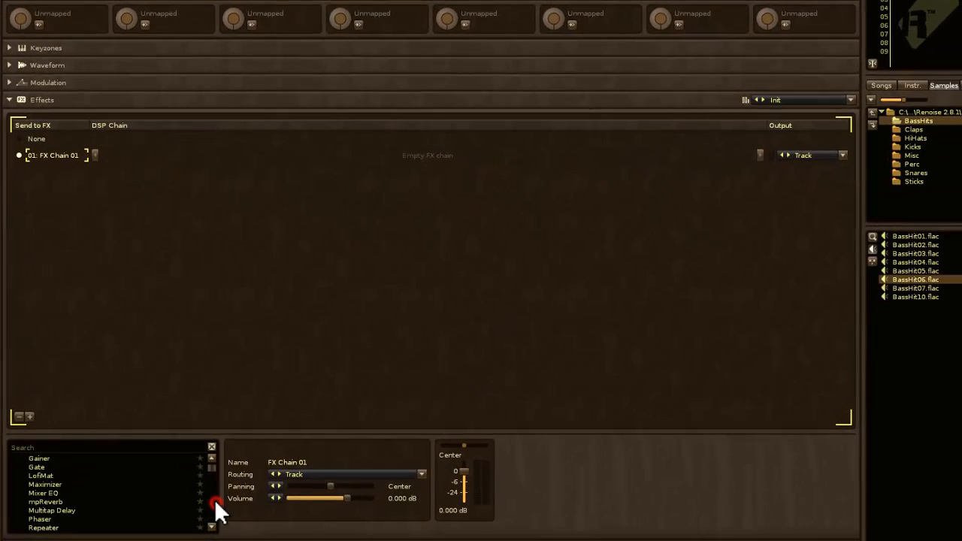
{"action": "left_click", "coordinate": [216, 505]}
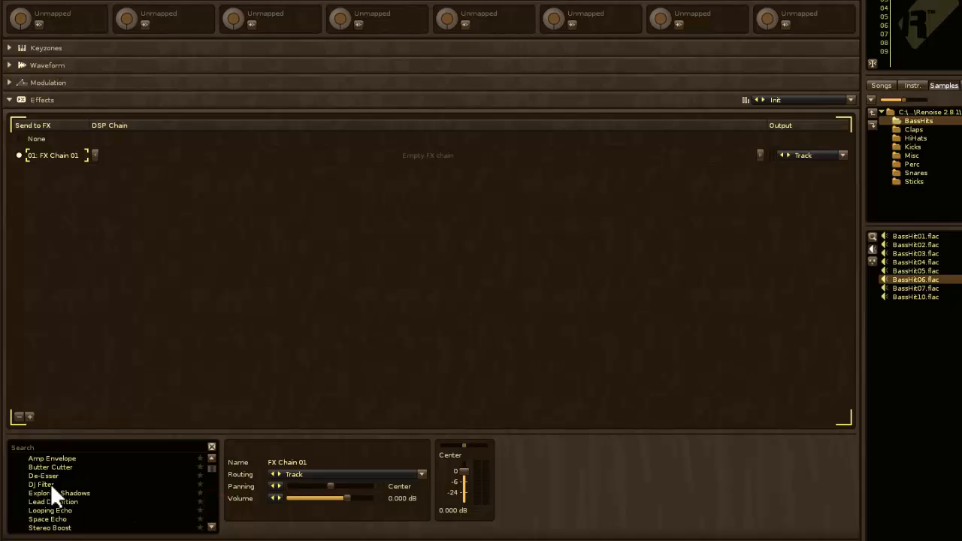
{"action": "left_click_drag", "start_coordinate": [42, 482], "coordinate": [93, 170]}
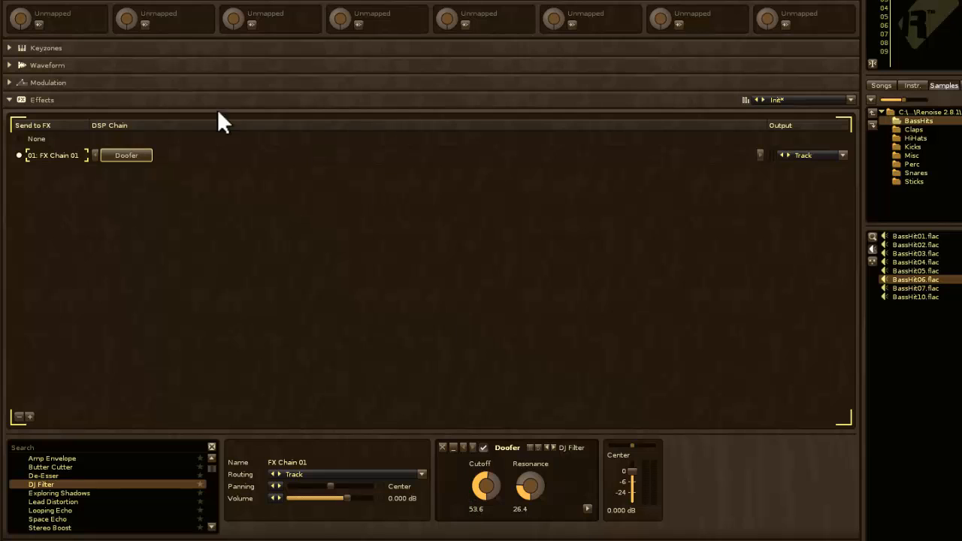
- Map the instrument's Macro 1 to the DJ Filter Doofer's Cutoff and close the mappings window
{"action": "left_click", "coordinate": [38, 25]}
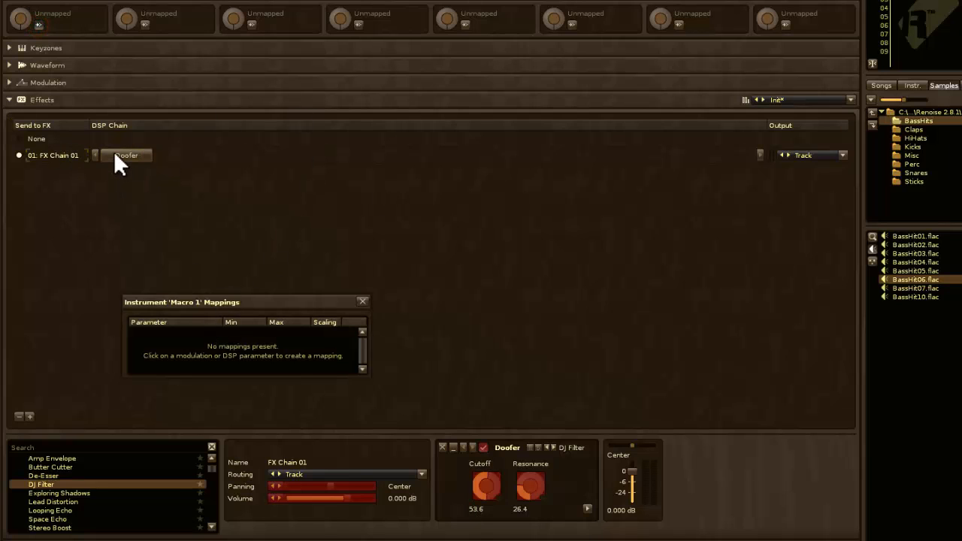
{"action": "left_click", "coordinate": [487, 483]}
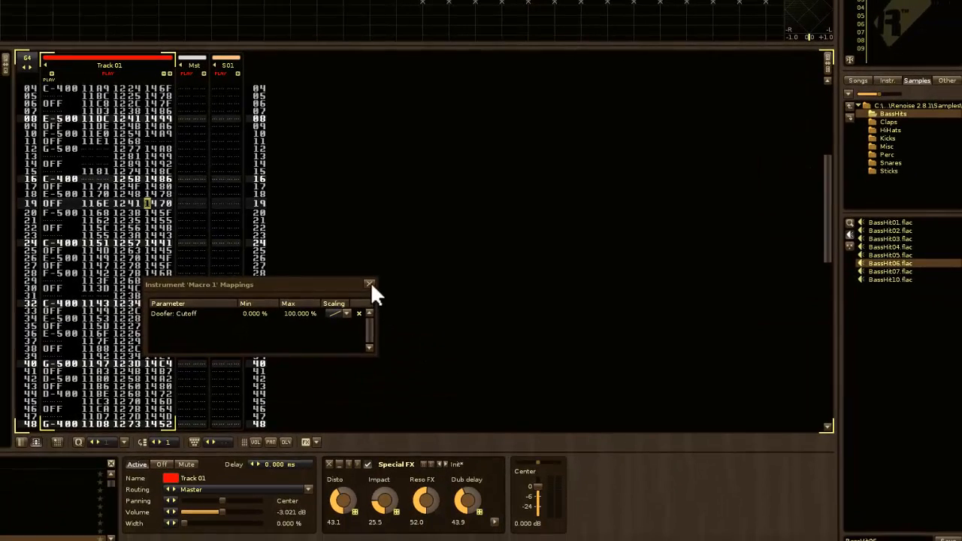
{"action": "left_click", "coordinate": [363, 301]}
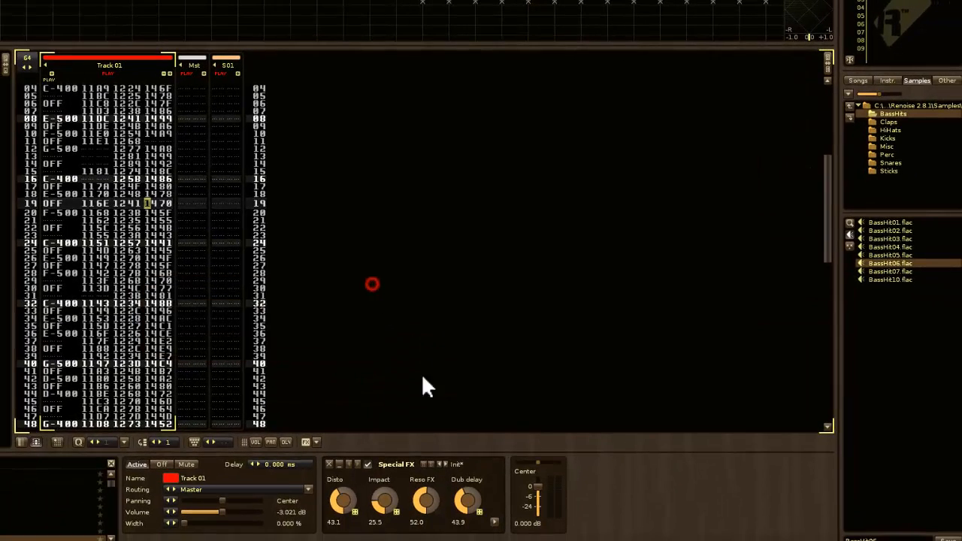
- Add an *Instr. Macros device to Track 01 and move it inside the Special FX Doofer after the Multitap Delay
{"action": "left_click", "coordinate": [494, 522]}
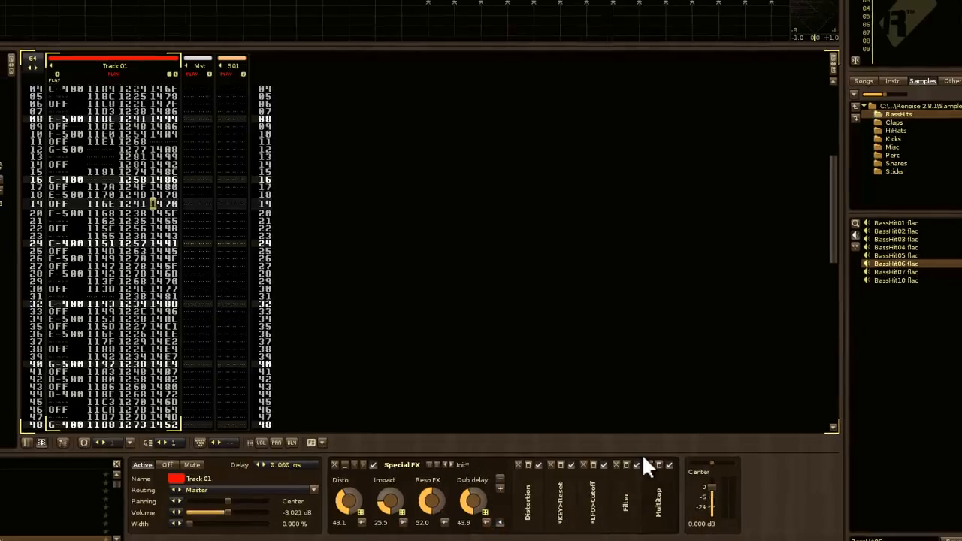
{"action": "scroll", "coordinate": [193, 475], "scroll_direction": "up", "scroll_amount": 4}
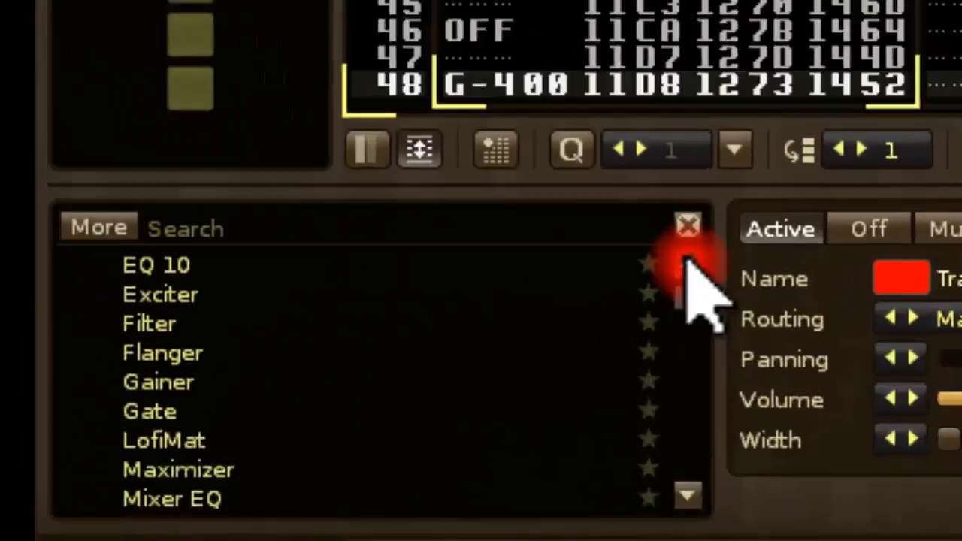
{"action": "scroll", "coordinate": [193, 475], "scroll_direction": "down", "scroll_amount": 6}
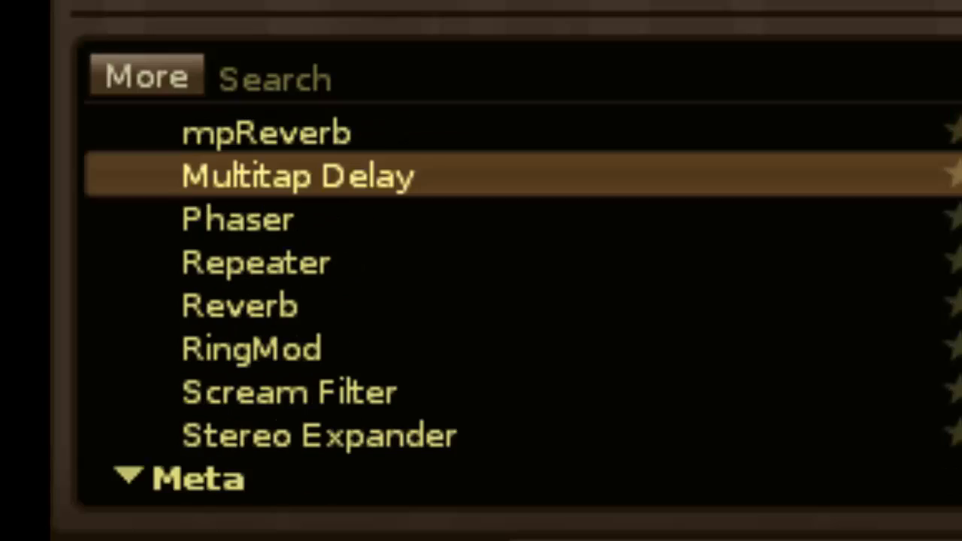
{"action": "scroll", "coordinate": [481, 301], "scroll_direction": "down", "scroll_amount": 3}
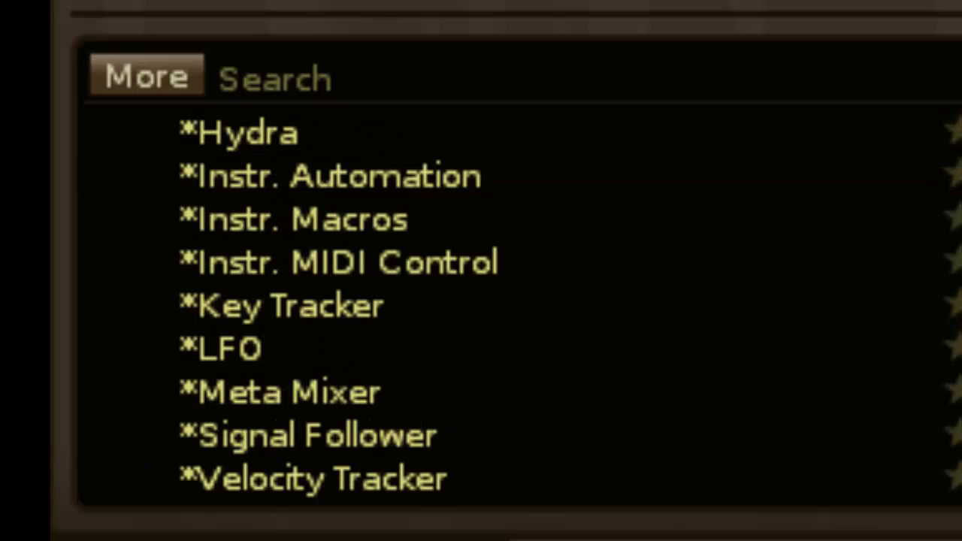
{"action": "left_click", "coordinate": [359, 220]}
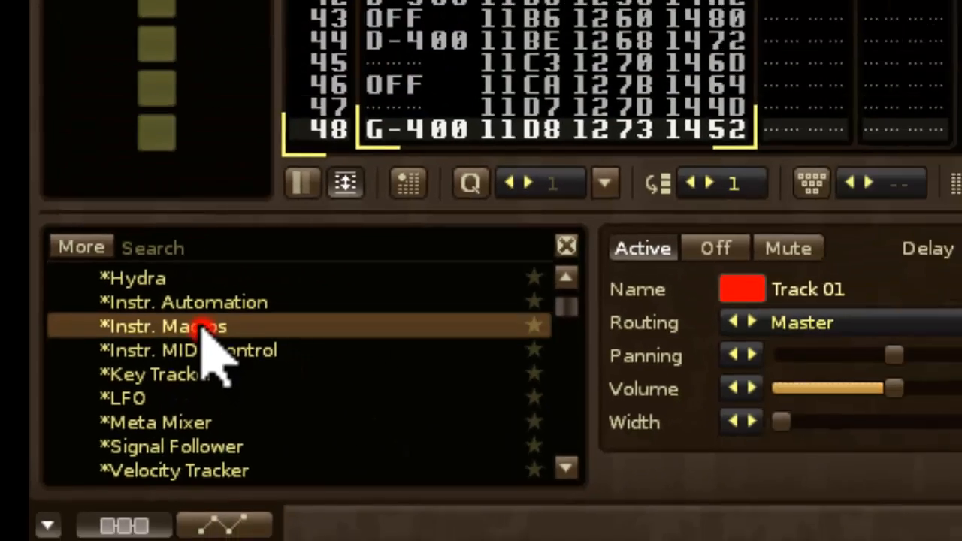
{"action": "double_click", "coordinate": [201, 328]}
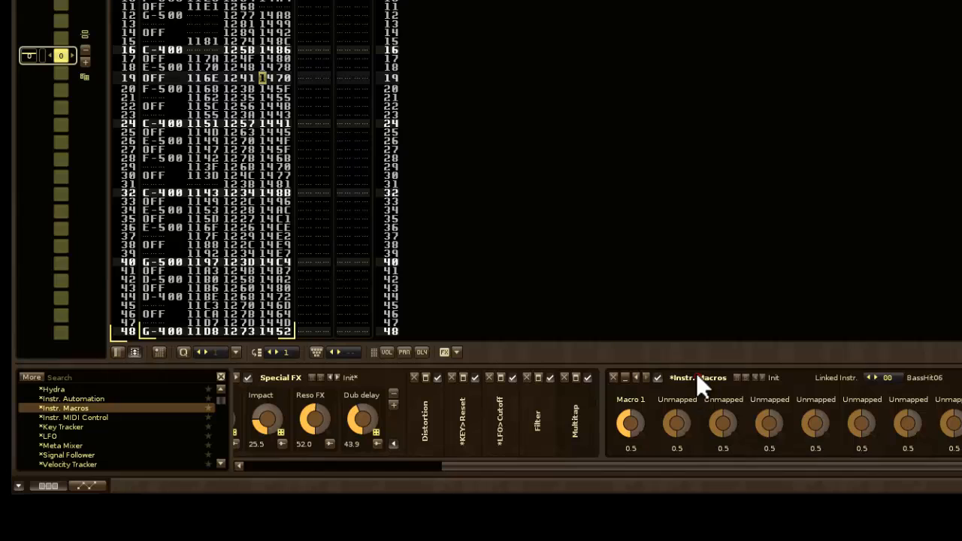
{"action": "left_click_drag", "start_coordinate": [697, 377], "coordinate": [585, 377]}
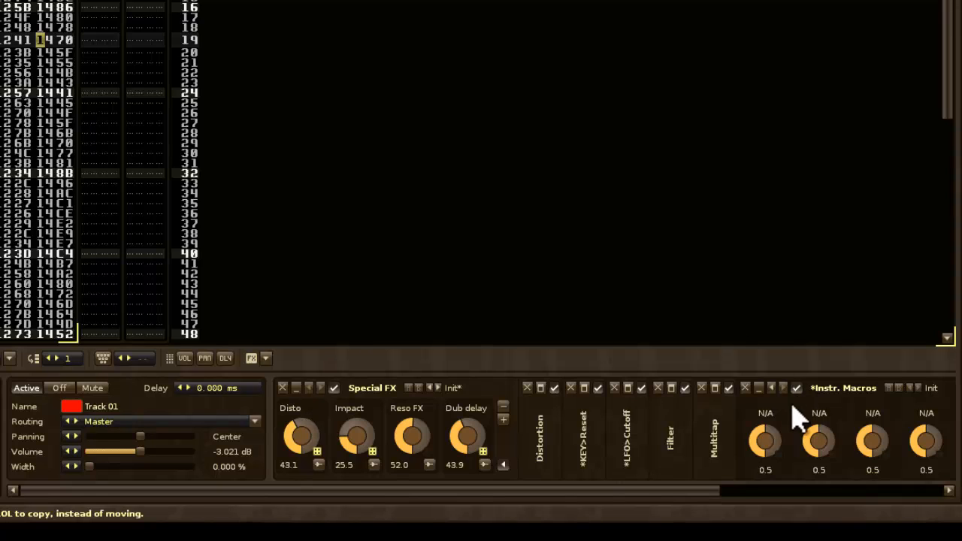
{"action": "left_click_drag", "start_coordinate": [596, 493], "coordinate": [846, 493]}
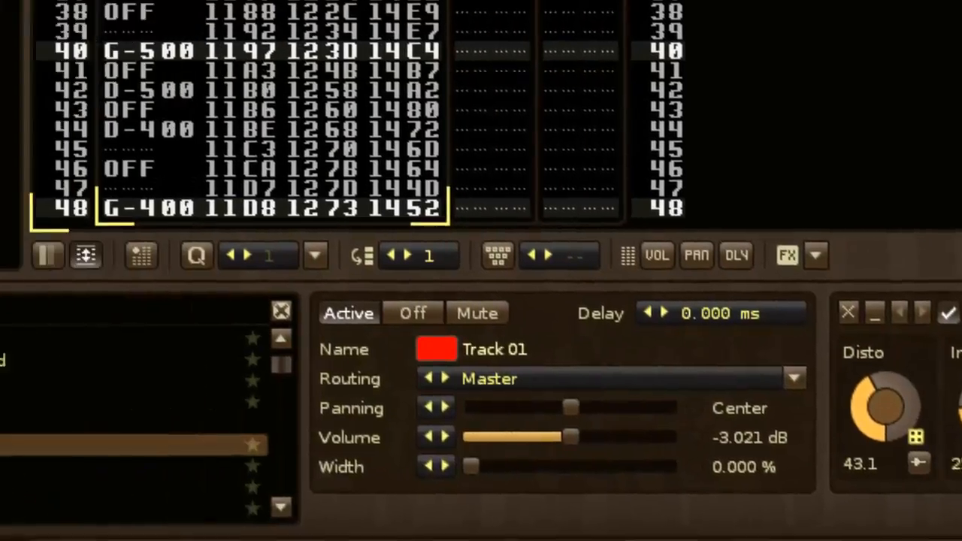
- Insert an Init Doofer inside the Special FX Doofer after the Multitap Delay
{"action": "left_click_drag", "start_coordinate": [89, 438], "coordinate": [818, 477]}
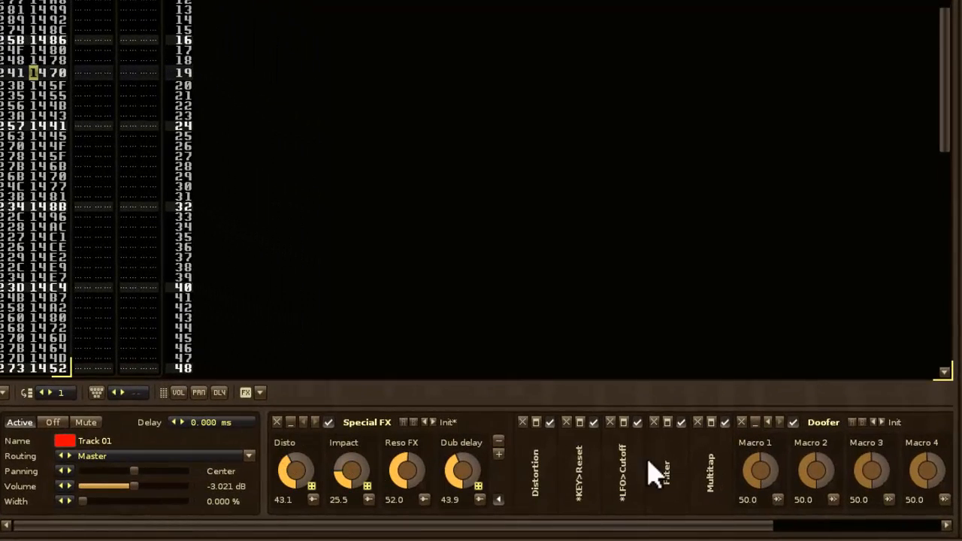
{"action": "left_click_drag", "start_coordinate": [722, 524], "coordinate": [926, 524]}
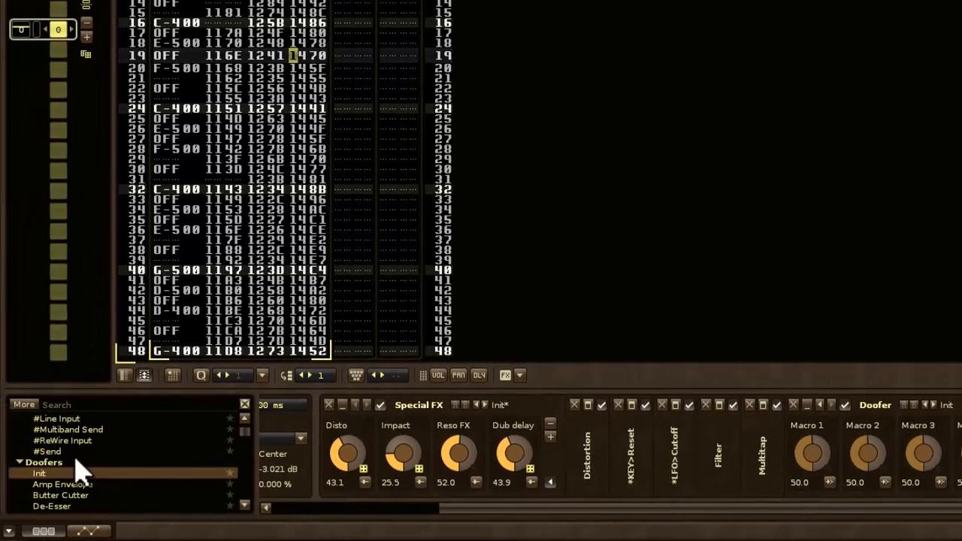
- Find the Gainer effect in the device list and insert it inside the nested Init Doofer
{"action": "scroll", "coordinate": [81, 472], "scroll_direction": "down", "scroll_amount": 10}
{"action": "scroll", "coordinate": [81, 472], "scroll_direction": "up", "scroll_amount": 5}
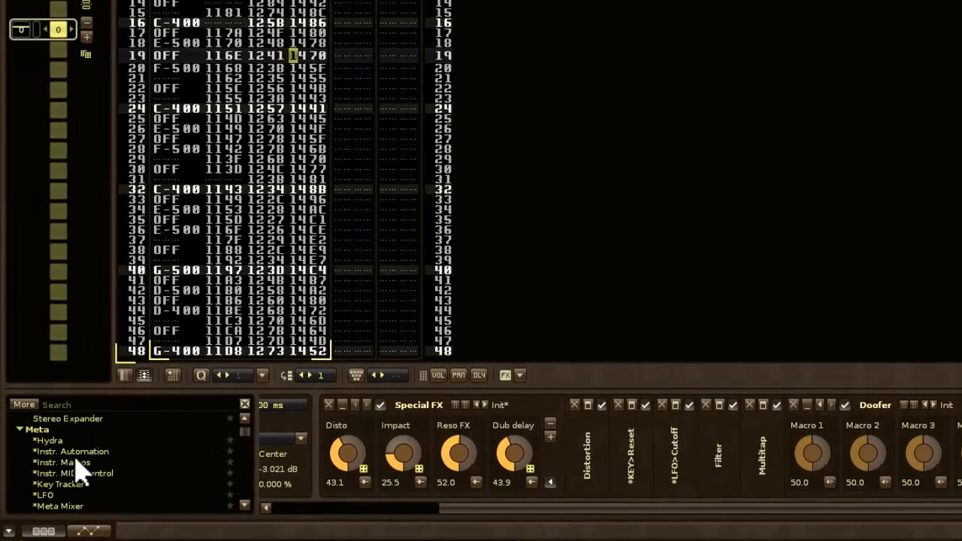
{"action": "scroll", "coordinate": [81, 472], "scroll_direction": "up", "scroll_amount": 2}
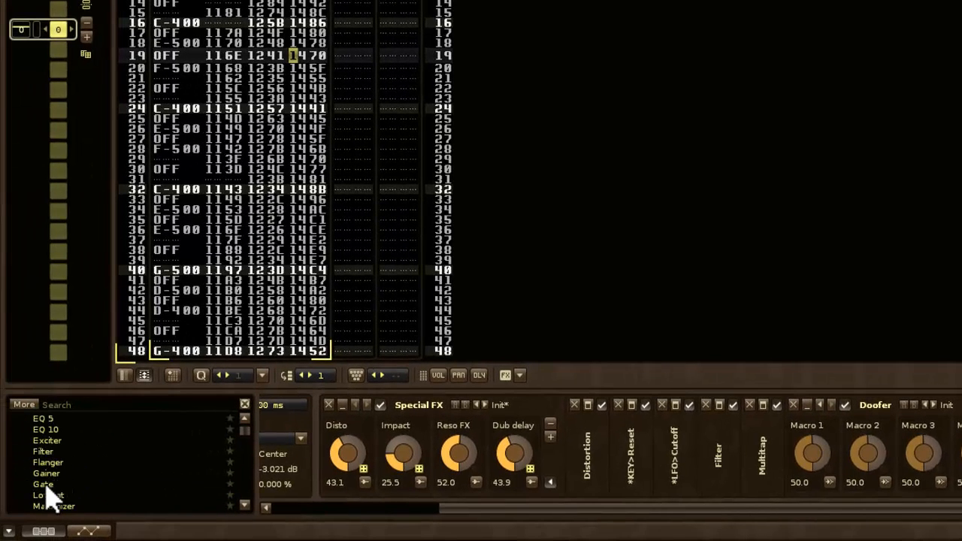
{"action": "left_click_drag", "start_coordinate": [46, 475], "coordinate": [808, 474]}
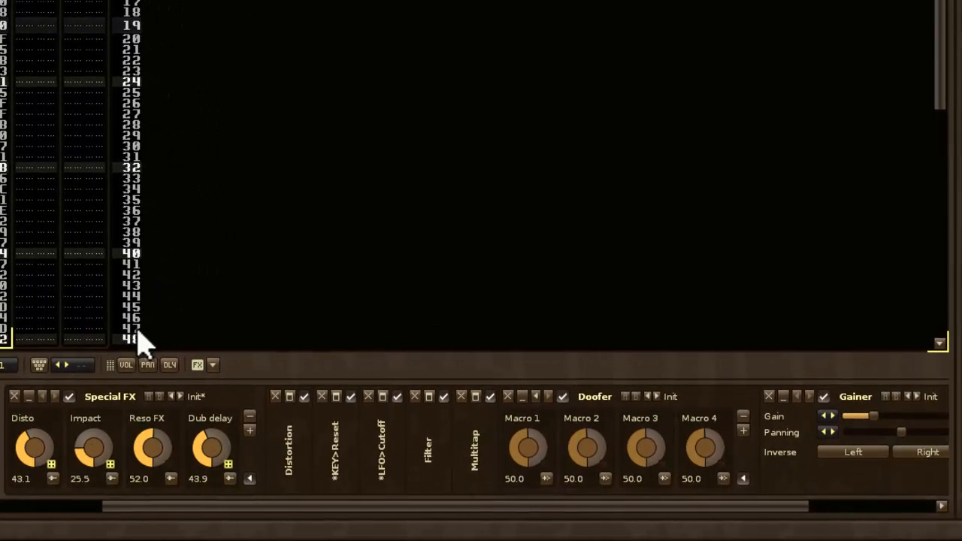
- Rename the nested Doofer as subdoof
{"action": "double_click", "coordinate": [606, 396]}
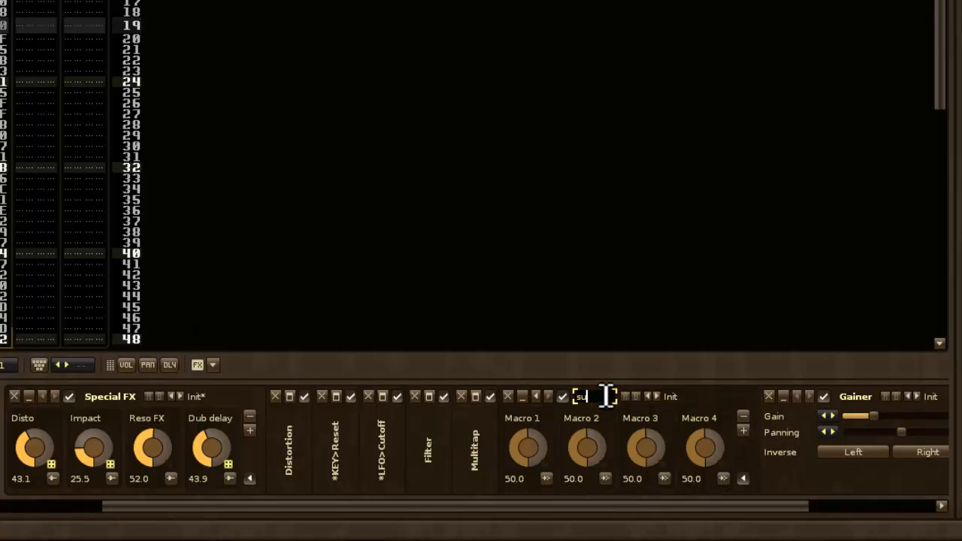
{"action": "type", "text": "subdoof"}
{"action": "key", "text": "Return"}
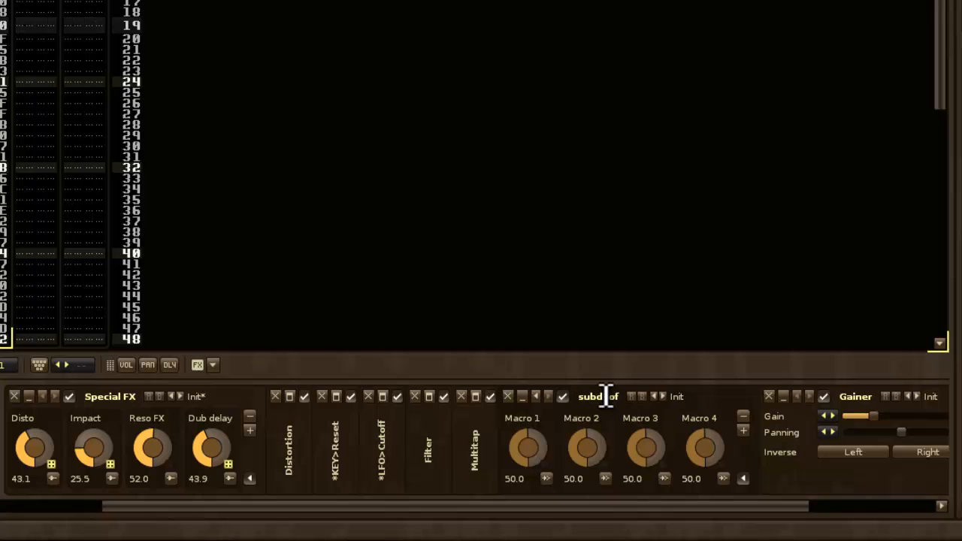
- Reduce subdoof to a single macro and name that macro Gainer
{"action": "left_click", "coordinate": [743, 416]}
{"action": "left_click", "coordinate": [703, 415]}
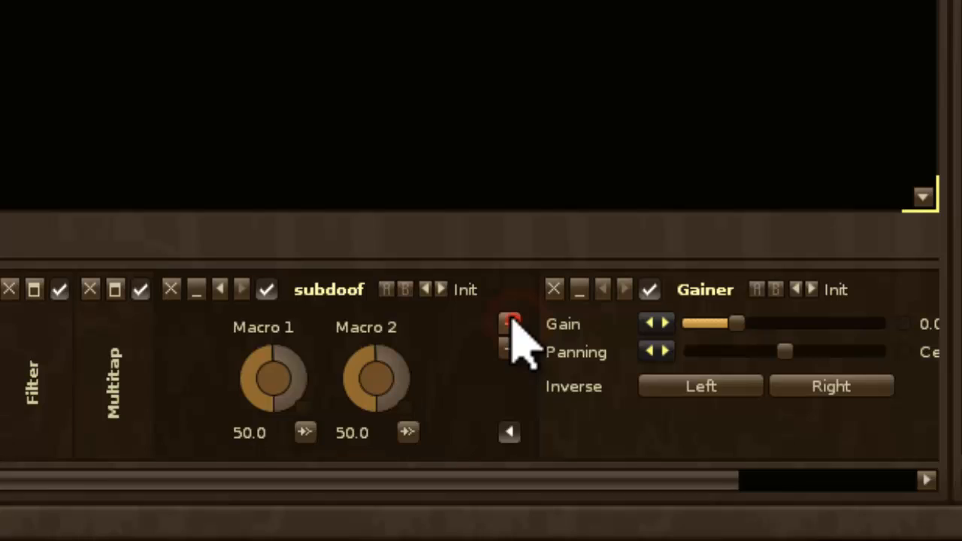
{"action": "left_click", "coordinate": [511, 324]}
{"action": "double_click", "coordinate": [305, 323]}
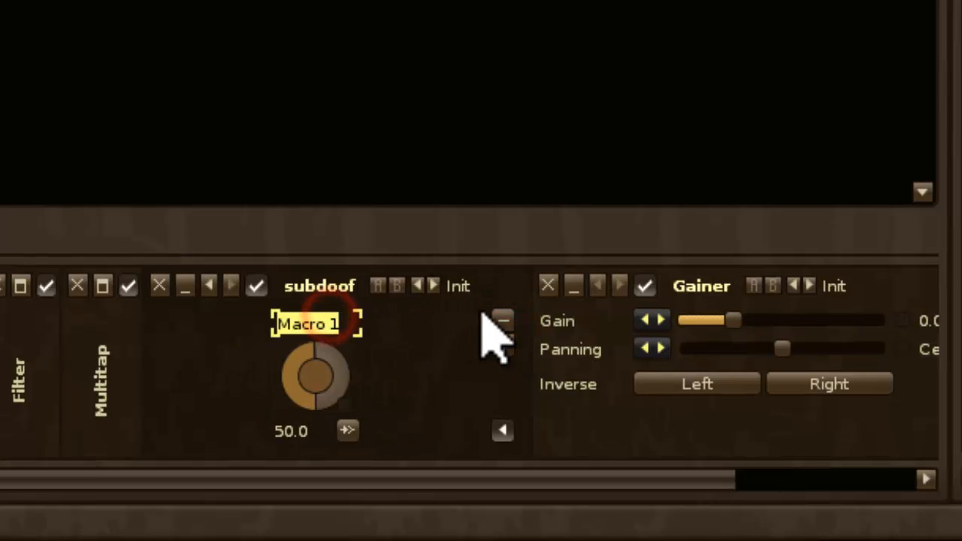
{"action": "type", "text": "Gainer"}
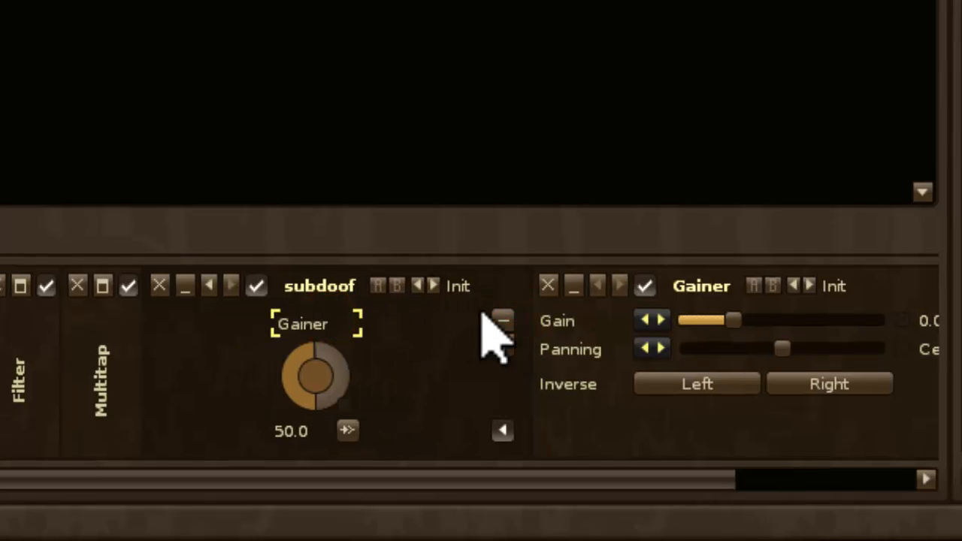
{"action": "left_click", "coordinate": [539, 367]}
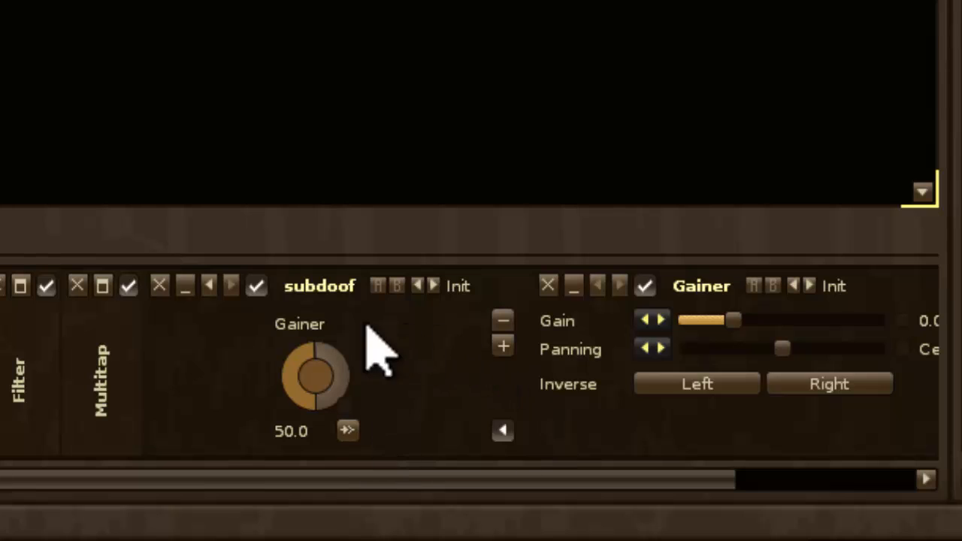
- Map subdoof's Gainer macro to the Gain parameter of the Gainer device inside it
{"action": "left_click", "coordinate": [347, 430]}
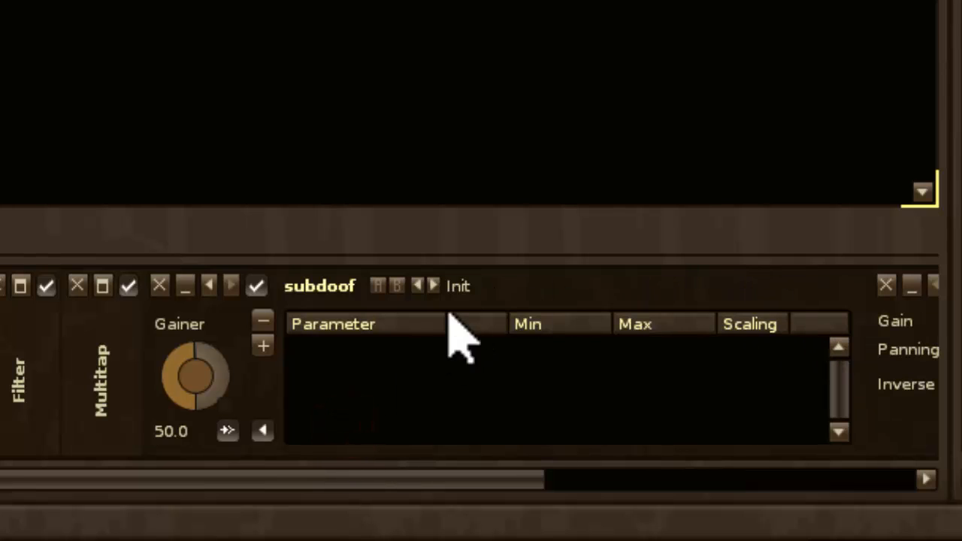
{"action": "left_click_drag", "start_coordinate": [429, 479], "coordinate": [779, 498]}
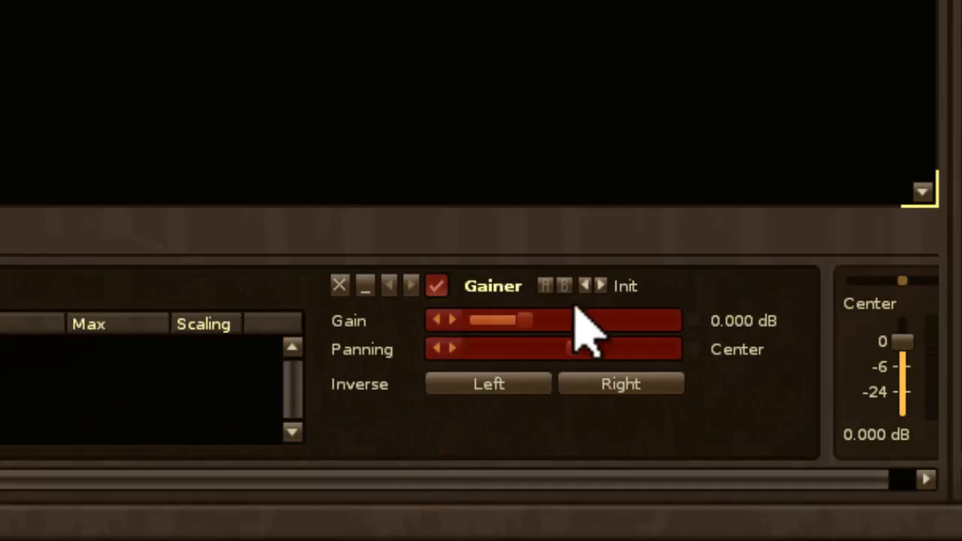
{"action": "left_click", "coordinate": [548, 322]}
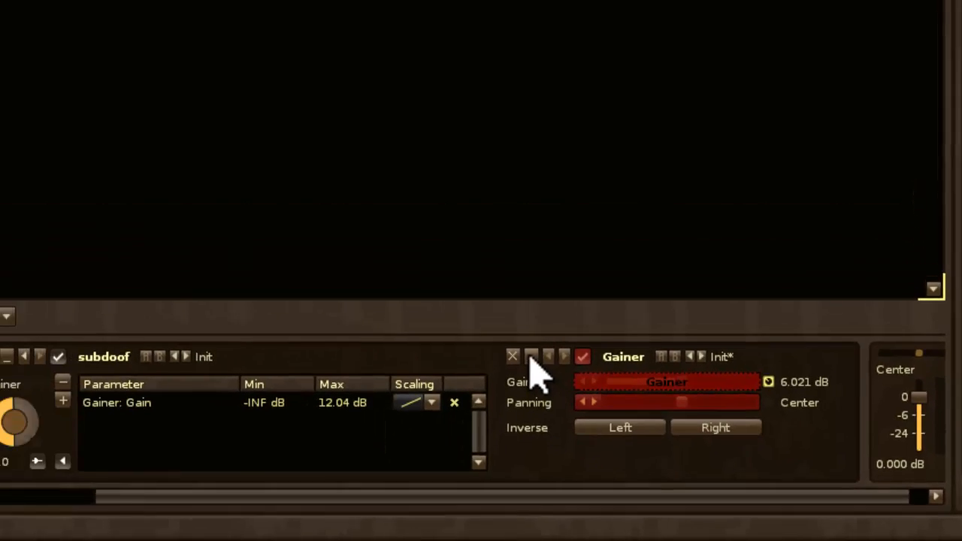
- Minimise the Gainer device, close the macro's mapping list and hide subdoof's inner devices
{"action": "left_click", "coordinate": [365, 286]}
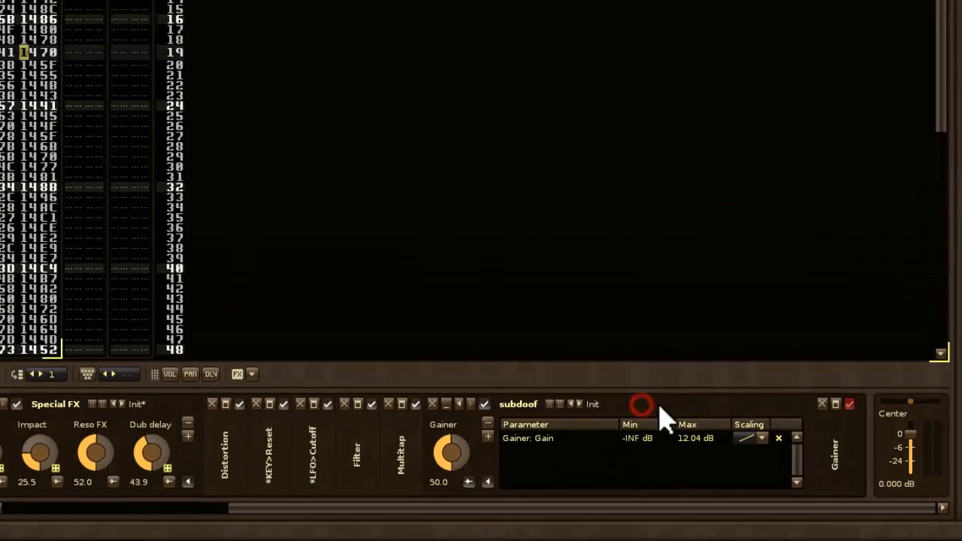
{"action": "left_click", "coordinate": [487, 482]}
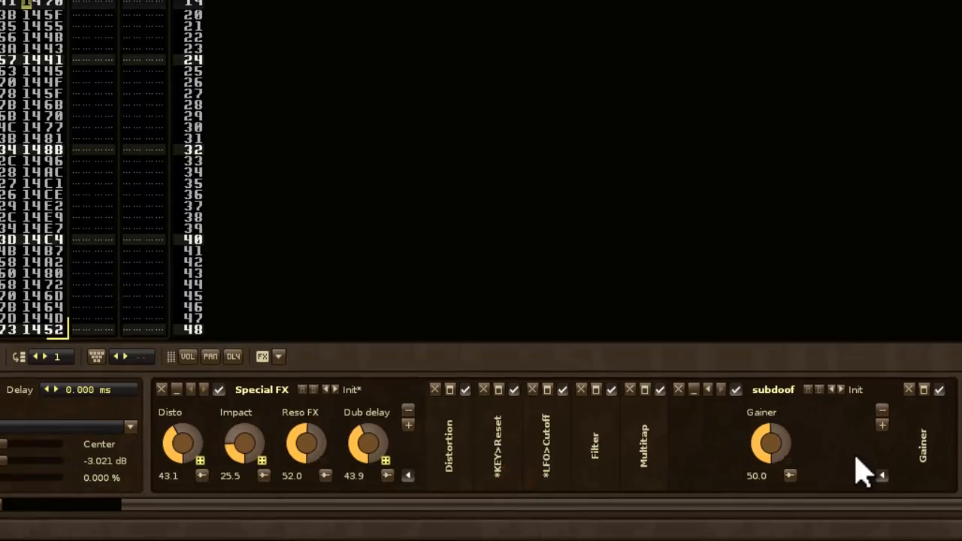
{"action": "left_click", "coordinate": [882, 476]}
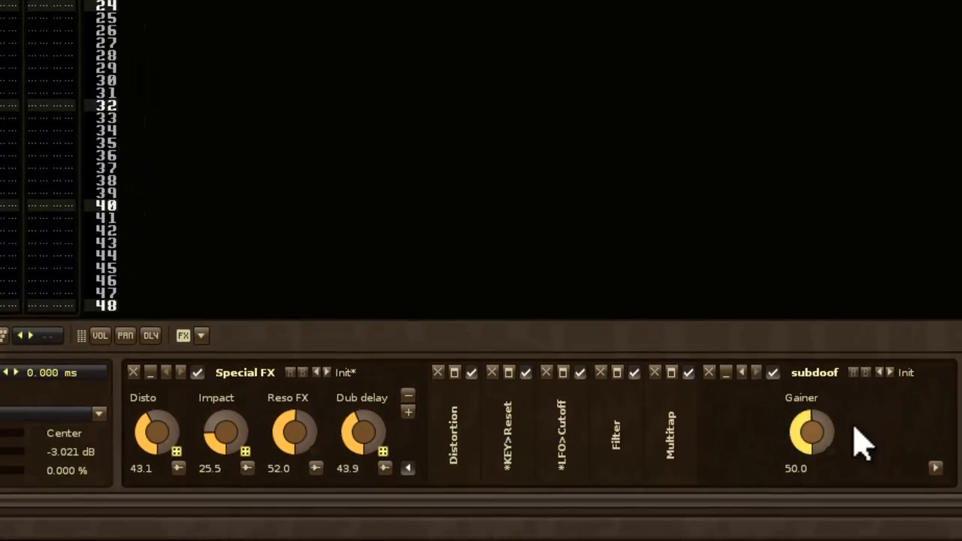
- Add a fifth macro to the Special FX Doofer and map it to subdoof's Gainer macro
{"action": "left_click", "coordinate": [334, 394]}
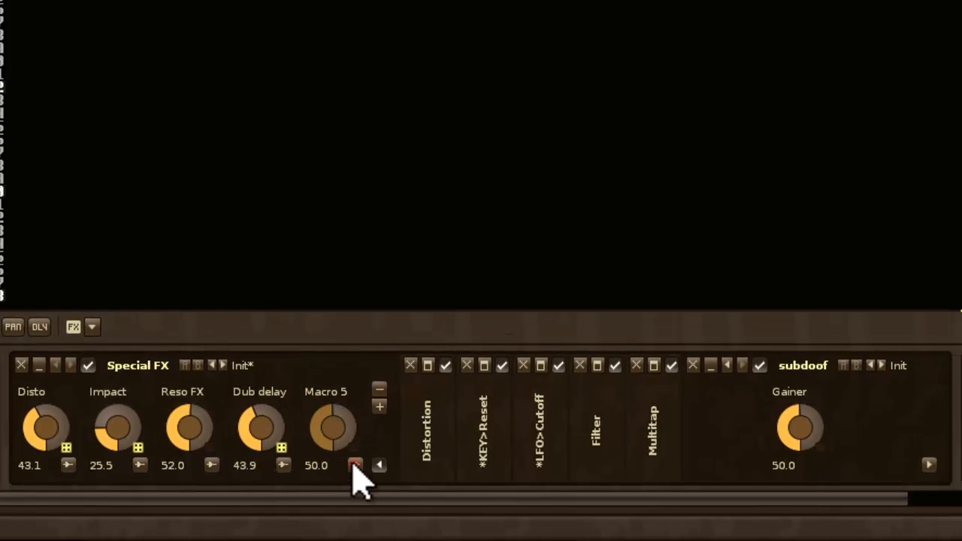
{"action": "left_click", "coordinate": [353, 464]}
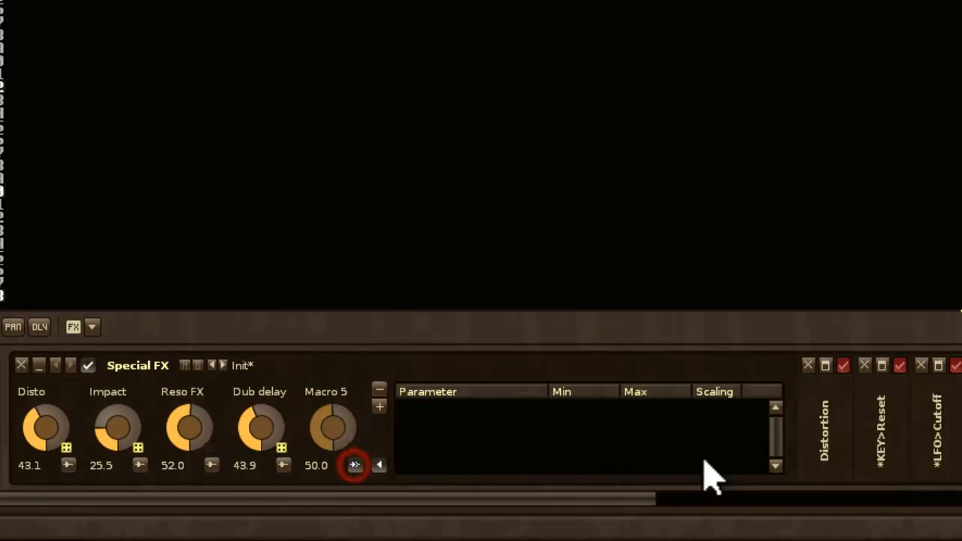
{"action": "left_click_drag", "start_coordinate": [571, 503], "coordinate": [857, 517]}
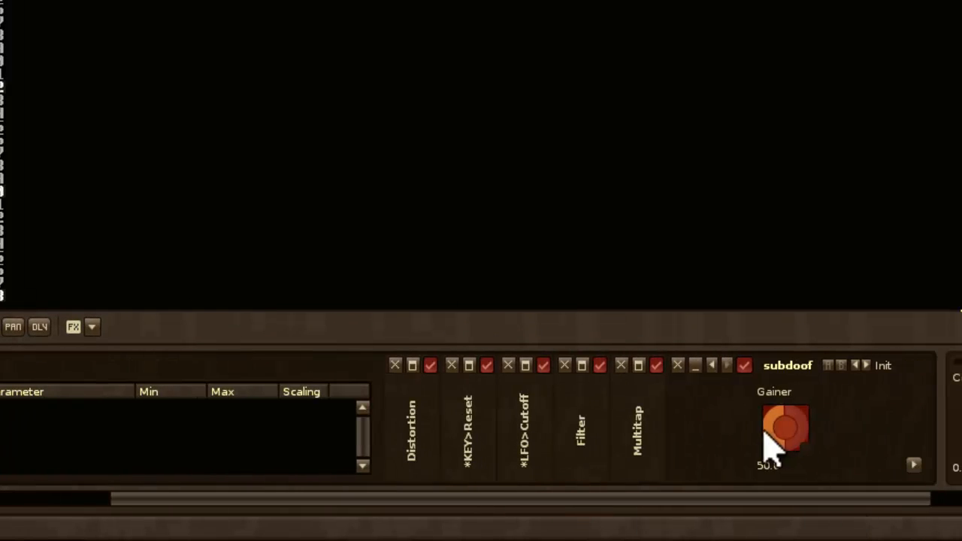
{"action": "left_click", "coordinate": [786, 434]}
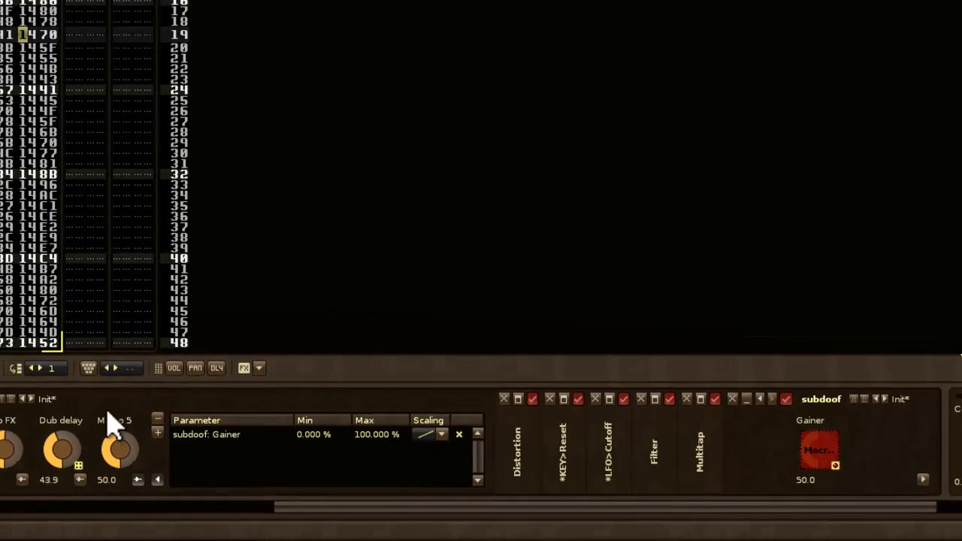
- Rename Special FX's Macro 5 as G and, with its mapping list closed, turn it to 28.8 and back up to 48.8
{"action": "double_click", "coordinate": [114, 421]}
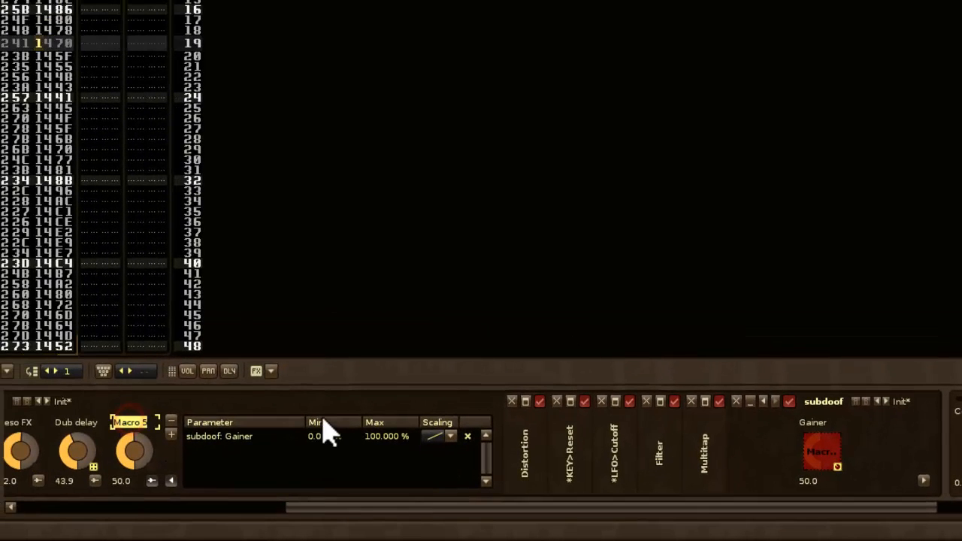
{"action": "key", "text": "Return"}
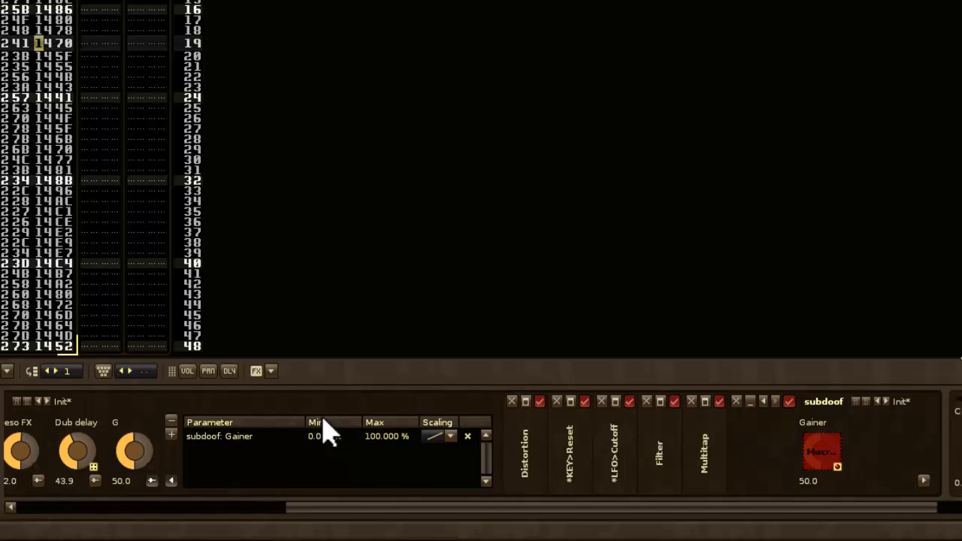
{"action": "left_click", "coordinate": [156, 479]}
{"action": "left_click_drag", "start_coordinate": [130, 442], "coordinate": [130, 463]}
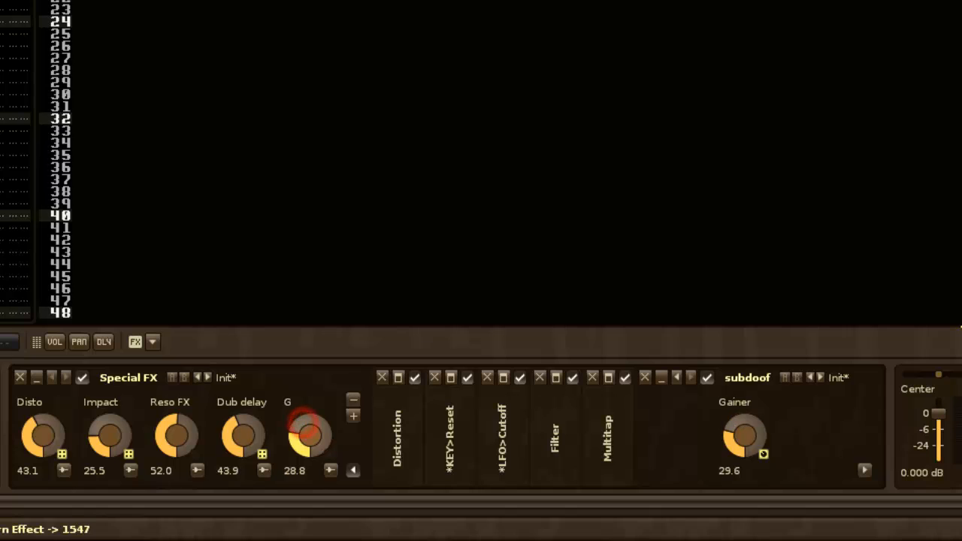
{"action": "left_click_drag", "start_coordinate": [304, 435], "coordinate": [730, 400]}
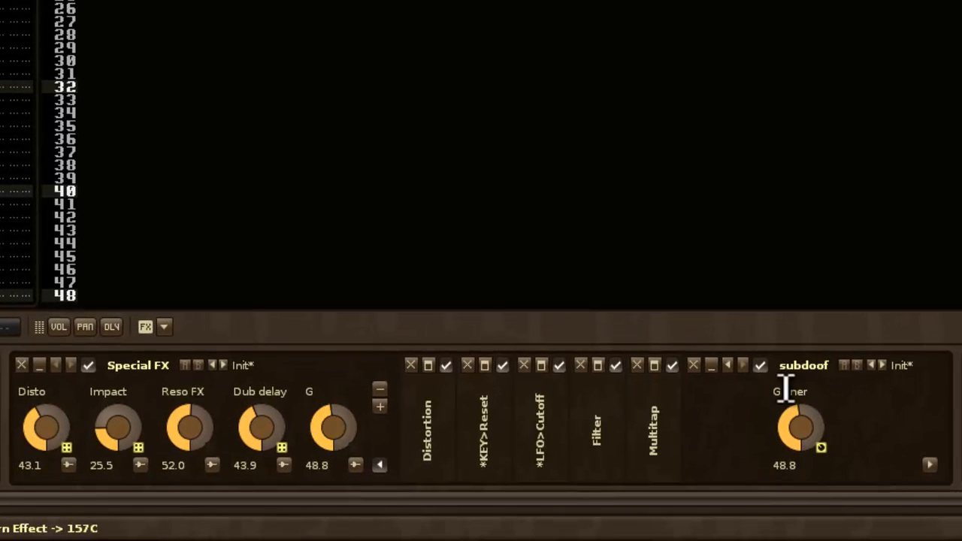
- Expand the Gainer device inside subdoof and turn the G macro to 17.6 and up to 63.2 to drive its Gain
{"action": "left_click", "coordinate": [930, 463]}
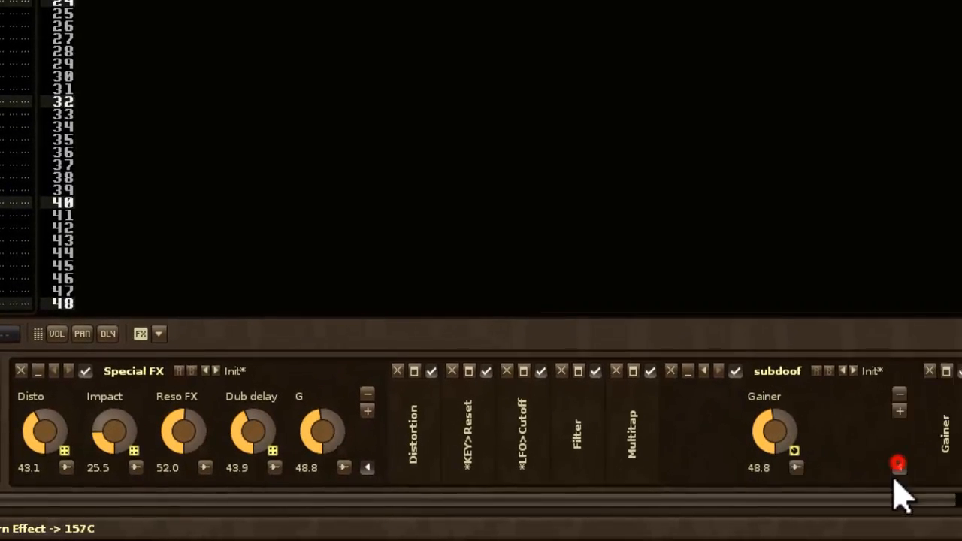
{"action": "left_click_drag", "start_coordinate": [737, 500], "coordinate": [921, 500]}
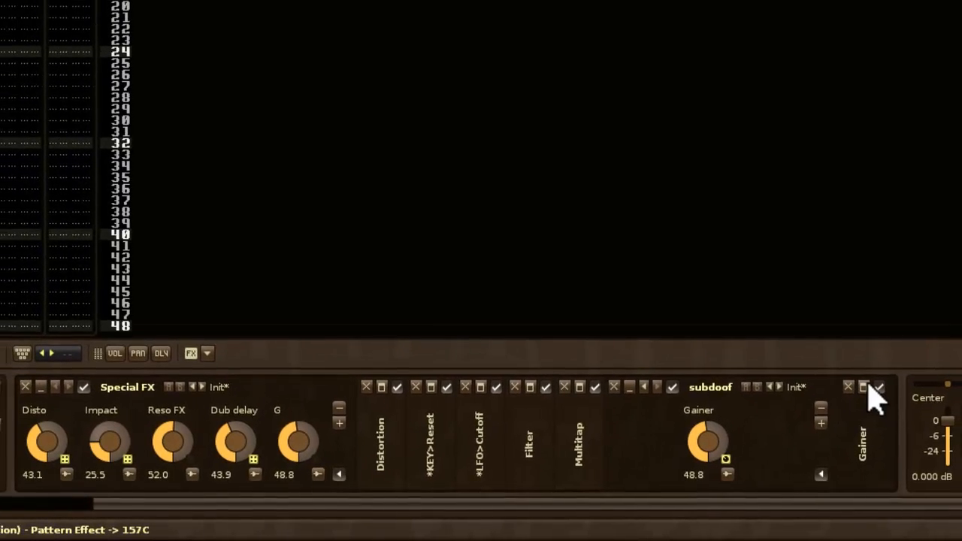
{"action": "left_click", "coordinate": [866, 387]}
{"action": "left_click_drag", "start_coordinate": [698, 502], "coordinate": [752, 516]}
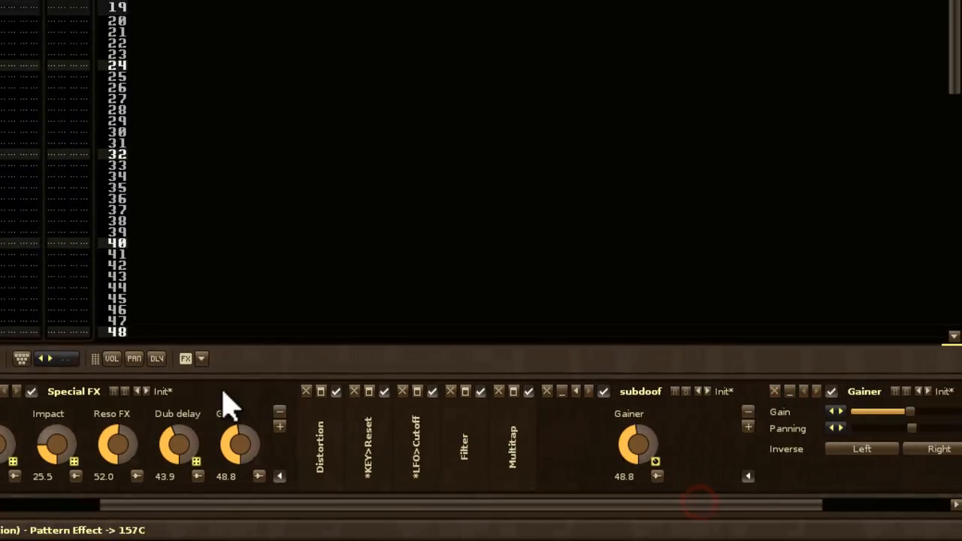
{"action": "left_click_drag", "start_coordinate": [236, 444], "coordinate": [236, 465]}
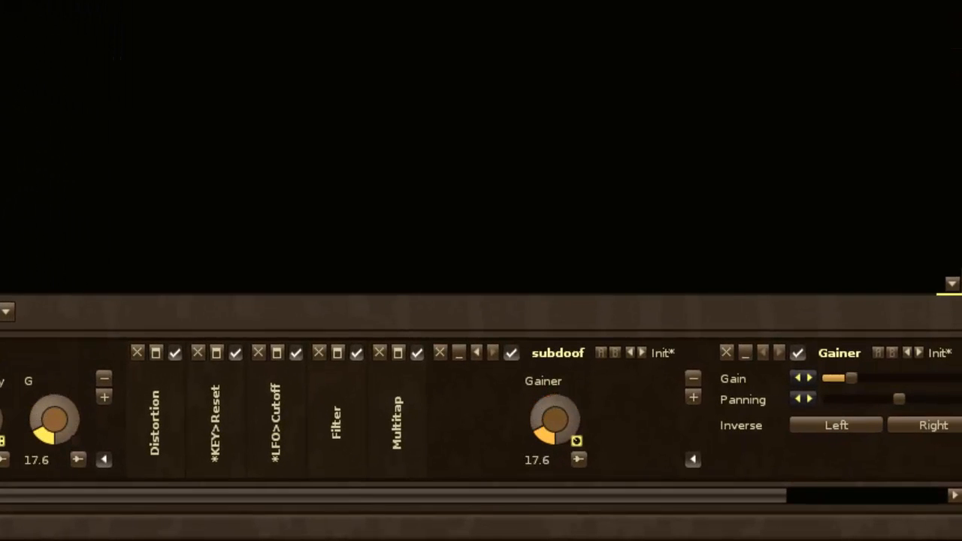
{"action": "mouse_move", "coordinate": [60, 413]}
{"action": "left_mouse_down"}
{"action": "mouse_move", "coordinate": [60, 377]}
{"action": "mouse_move", "coordinate": [60, 414]}
{"action": "left_mouse_up"}
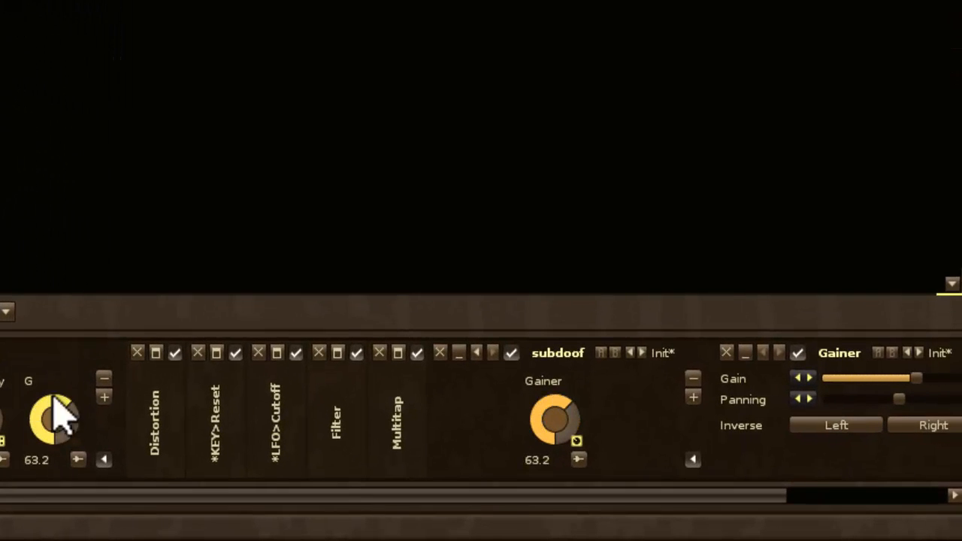
- Delete the Gainer device from subdoof and turn the G macro to 46.4
{"action": "left_click_drag", "start_coordinate": [511, 495], "coordinate": [892, 408]}
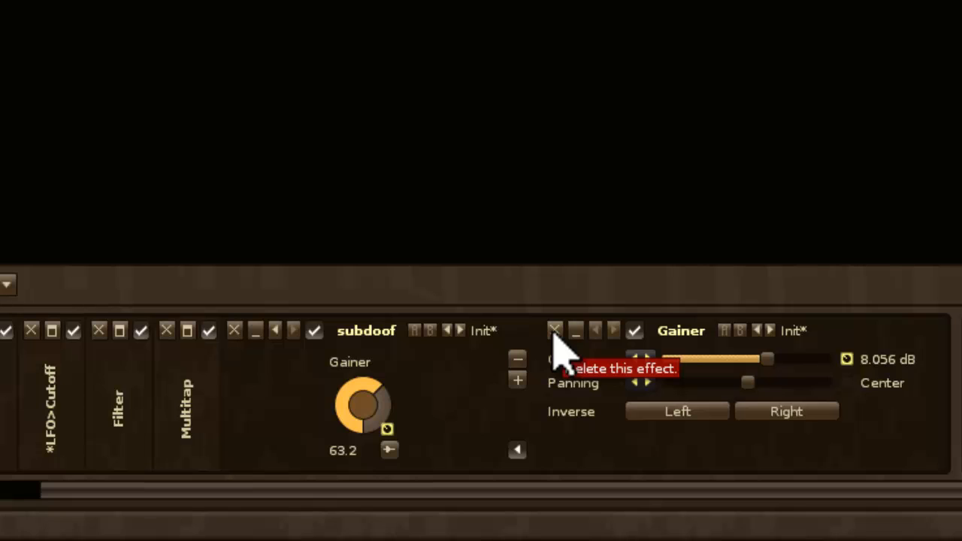
{"action": "left_click", "coordinate": [555, 331]}
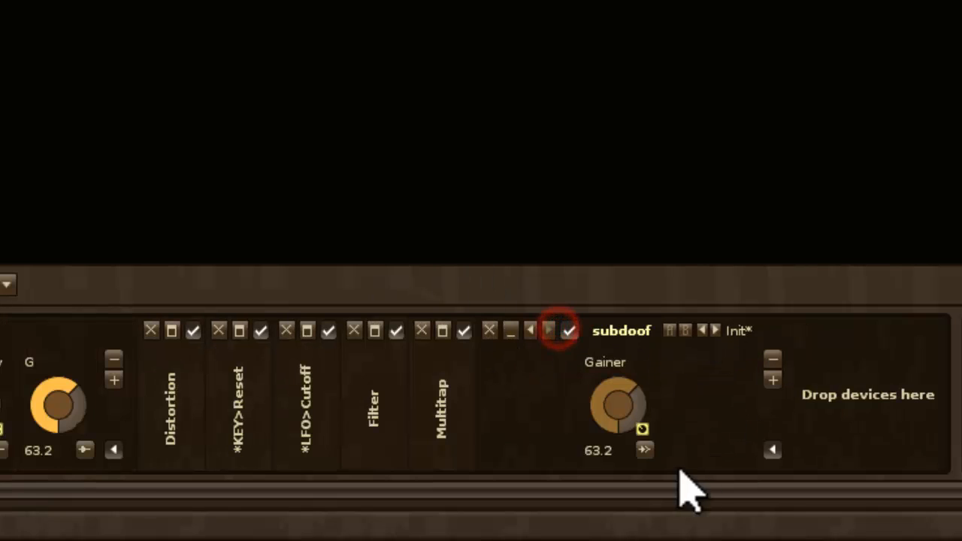
{"action": "left_click_drag", "start_coordinate": [57, 387], "coordinate": [75, 398]}
- Check the mapping list of subdoof's Gainer macro and delete subdoof from the Special FX Doofer
{"action": "left_click", "coordinate": [644, 450]}
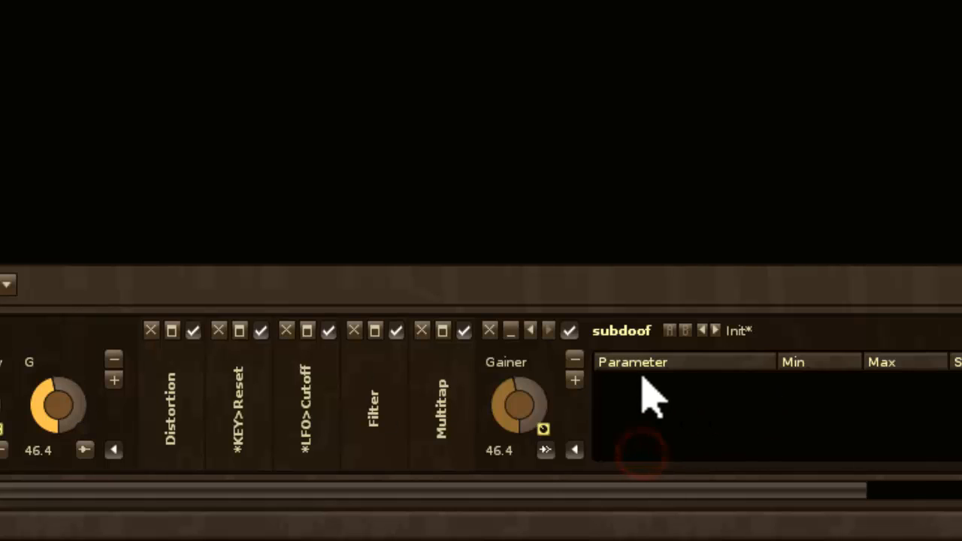
{"action": "left_click", "coordinate": [574, 360]}
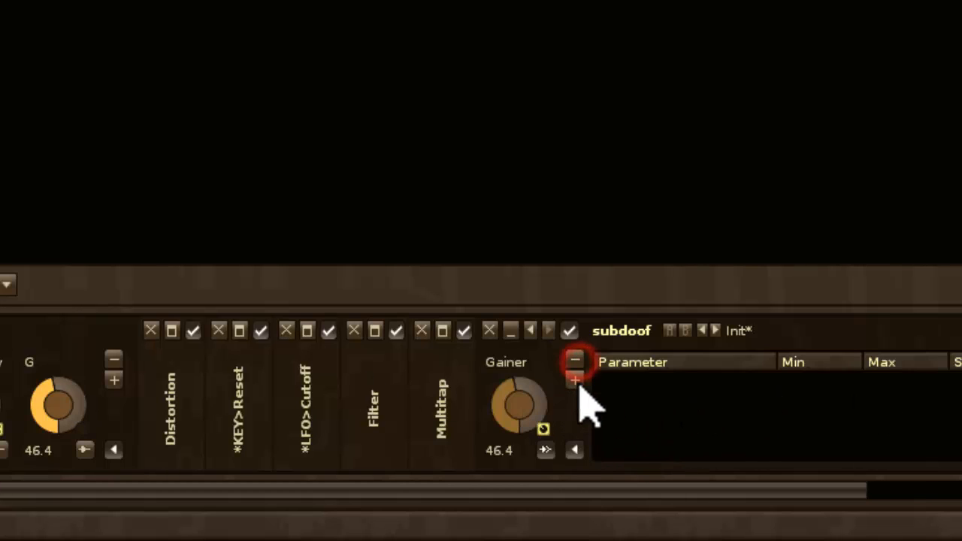
{"action": "left_click", "coordinate": [572, 450]}
{"action": "left_click", "coordinate": [636, 330]}
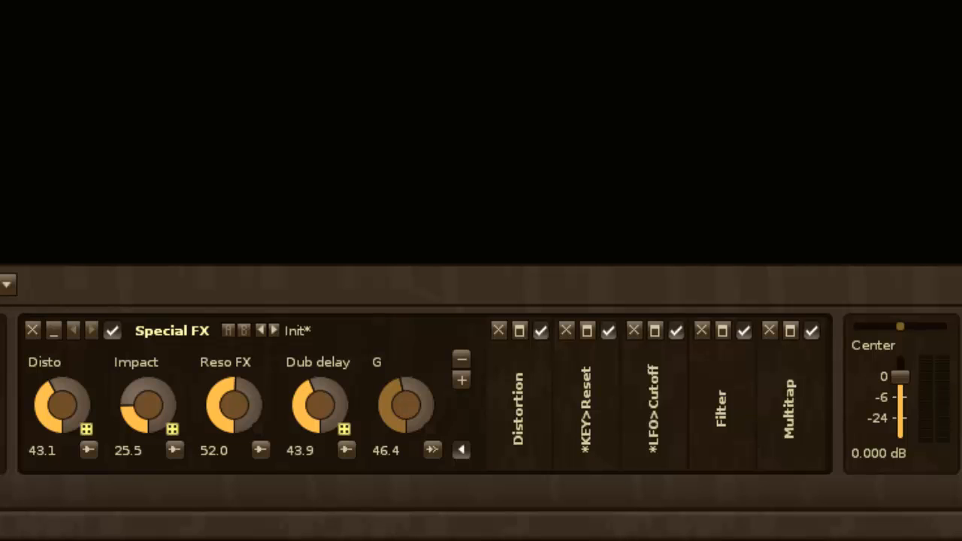
- Add an empty Doofer after Multitap inside Special FX and reduce it to a single macro
{"action": "left_click_drag", "start_coordinate": [571, 535], "coordinate": [792, 428]}
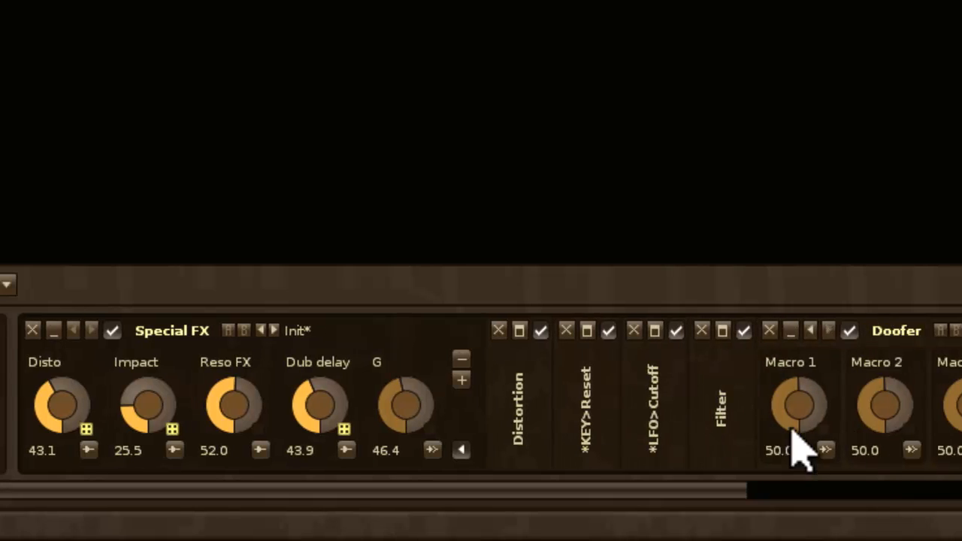
{"action": "left_click", "coordinate": [694, 488]}
{"action": "left_click", "coordinate": [821, 361]}
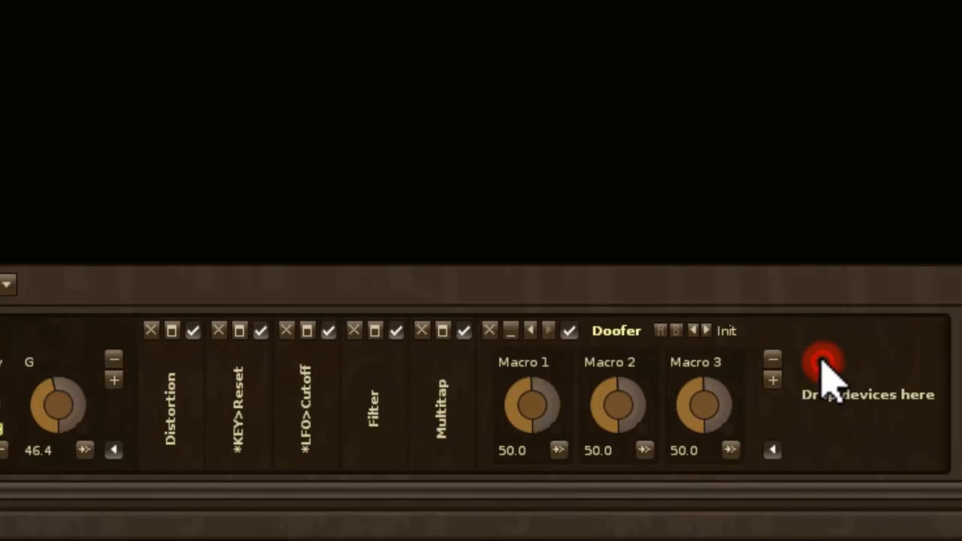
{"action": "left_click", "coordinate": [775, 359]}
{"action": "left_click", "coordinate": [774, 360]}
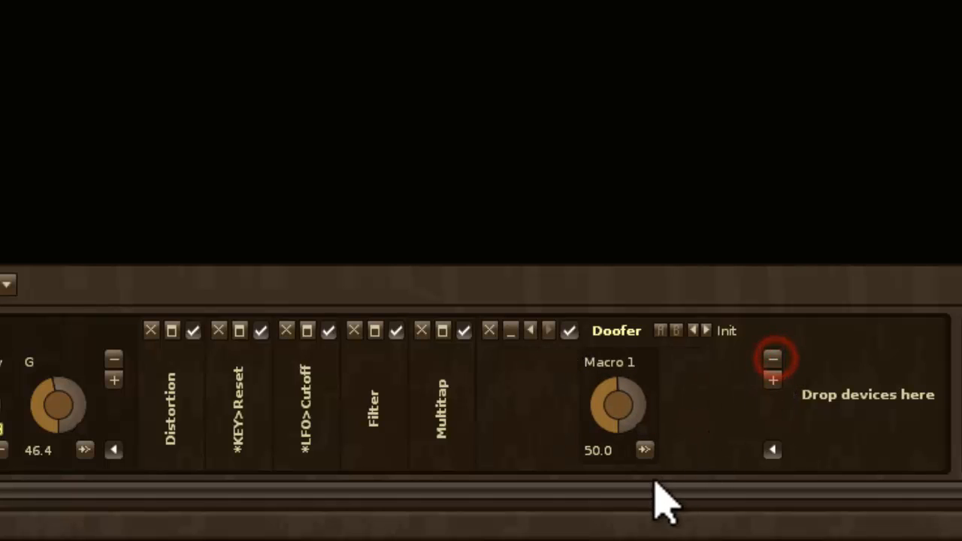
- Try to map Special FX's G macro to the nested Doofer's Macro 1, and open the mapping list of that Macro 1
{"action": "left_click", "coordinate": [660, 487]}
{"action": "left_click", "coordinate": [432, 450]}
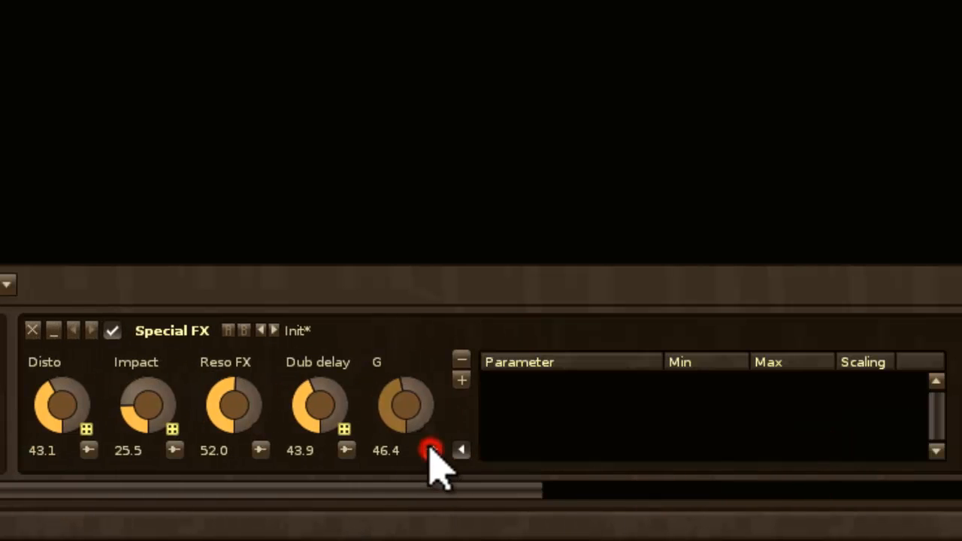
{"action": "left_click_drag", "start_coordinate": [419, 486], "coordinate": [763, 487]}
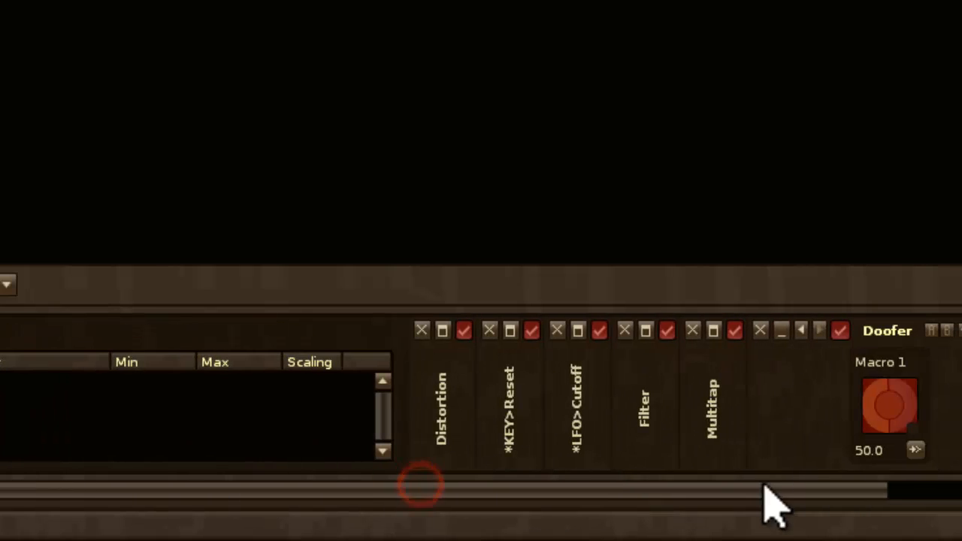
{"action": "left_click", "coordinate": [885, 393]}
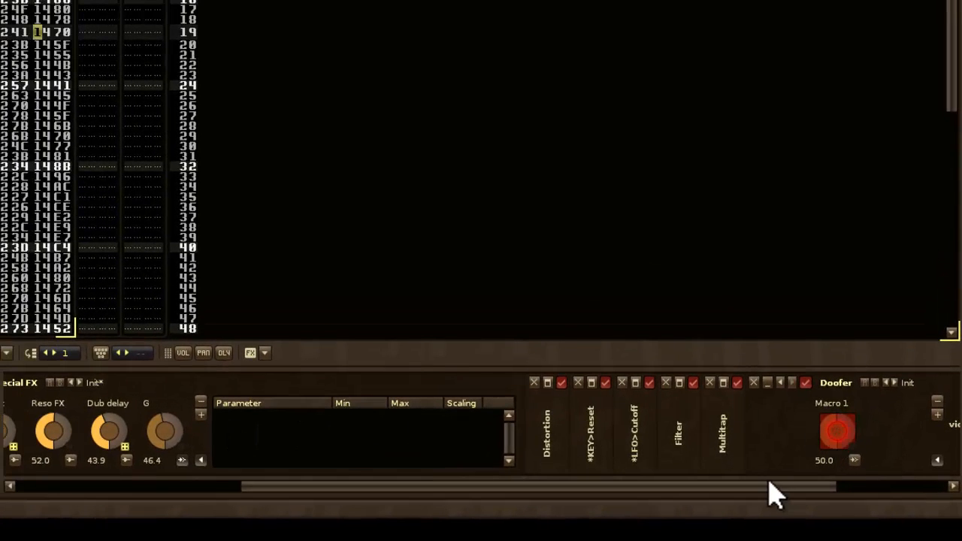
{"action": "left_click_drag", "start_coordinate": [763, 485], "coordinate": [848, 486]}
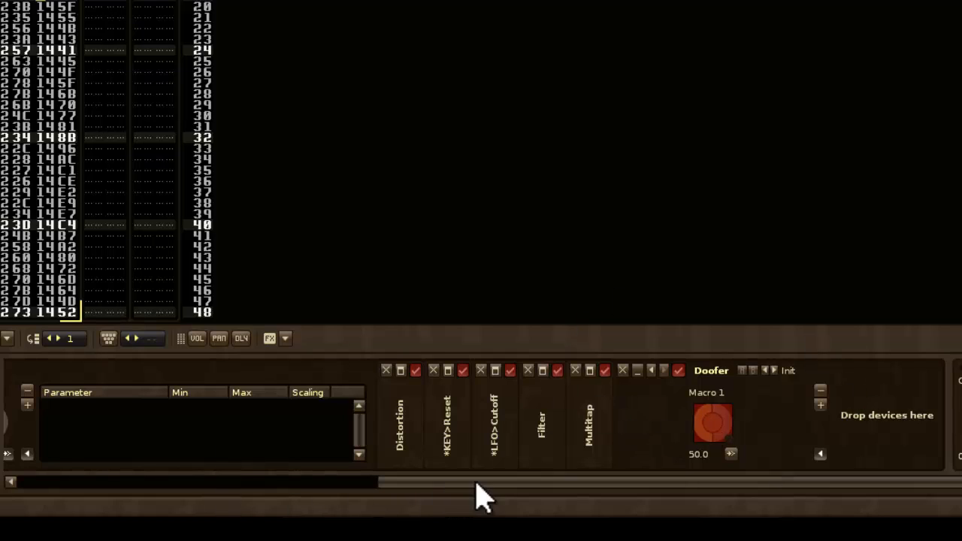
{"action": "left_click", "coordinate": [730, 454]}
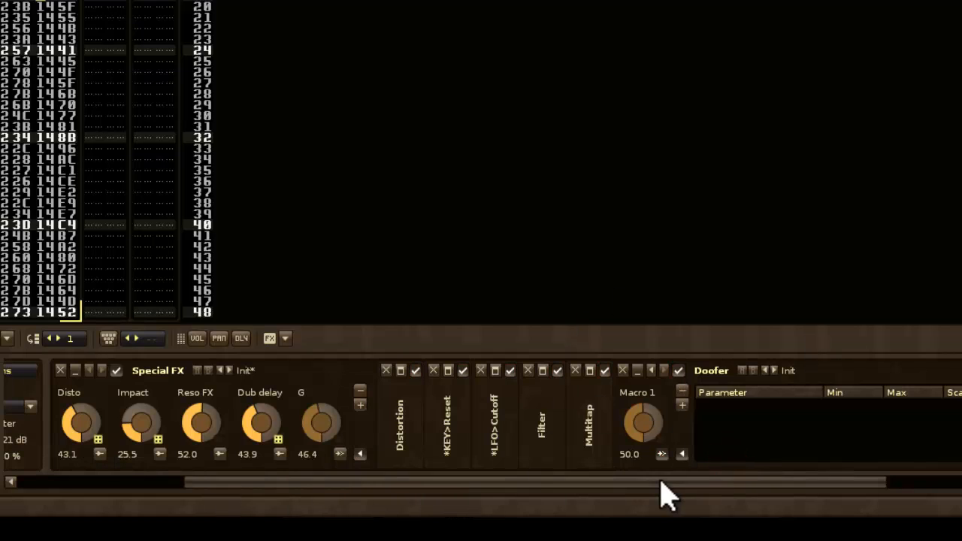
{"action": "left_click_drag", "start_coordinate": [680, 493], "coordinate": [924, 493]}
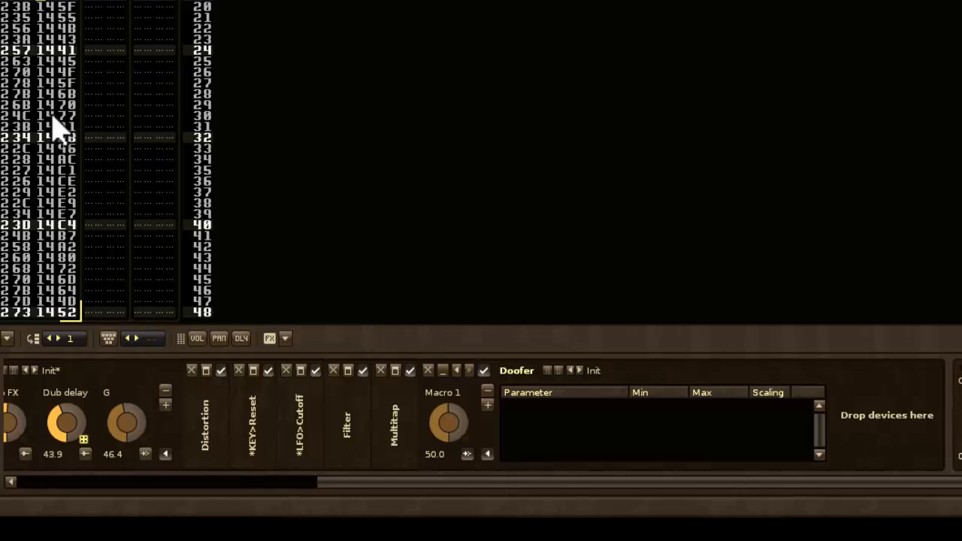
- Delete the nested Doofer from Special FX and remove the G macro
{"action": "left_click", "coordinate": [430, 369]}
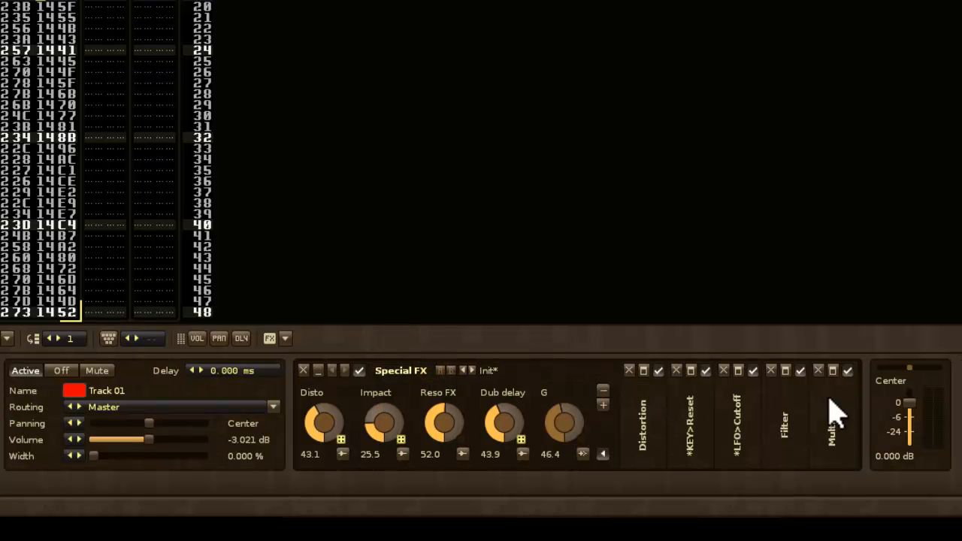
{"action": "left_click", "coordinate": [603, 391]}
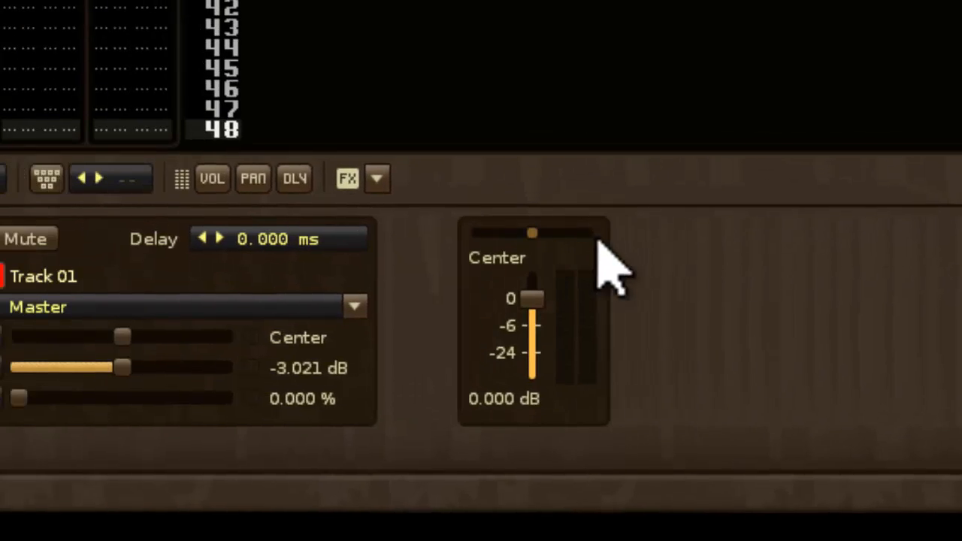
{"action": "scroll", "coordinate": [308, 339], "scroll_direction": "down", "scroll_amount": 4}
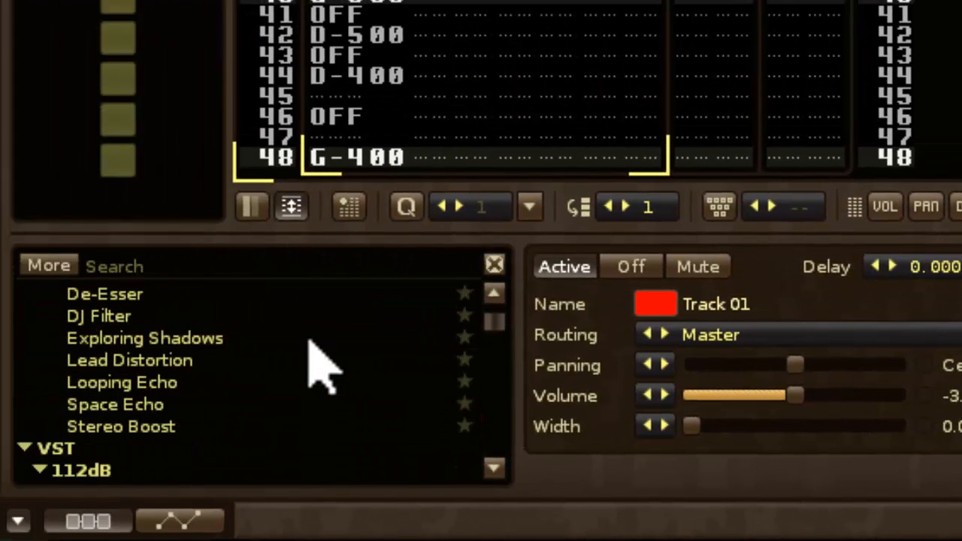
{"action": "scroll", "coordinate": [319, 368], "scroll_direction": "up", "scroll_amount": 10}
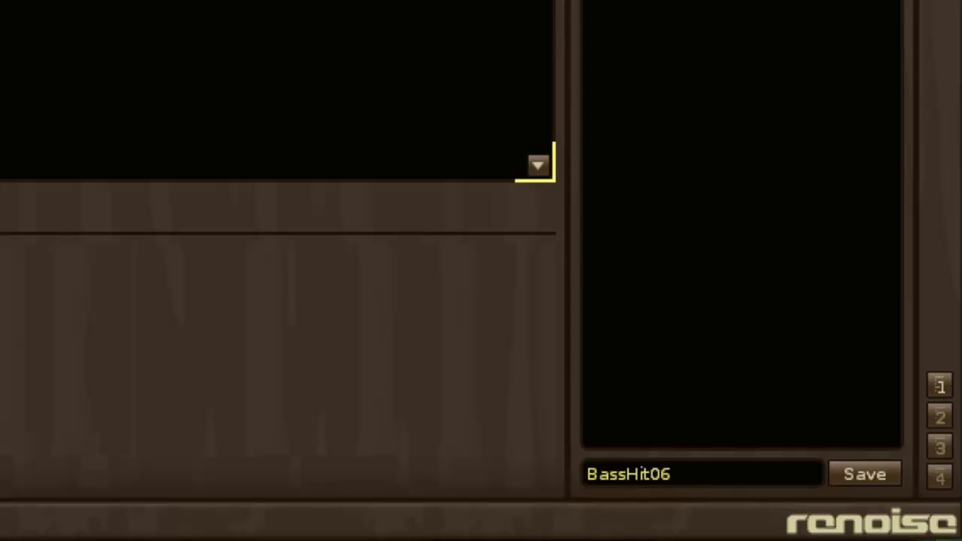
- Show the BassHit06 instrument in the Sampler and delete the Doofer from FX Chain 01
{"action": "key", "text": "F2"}
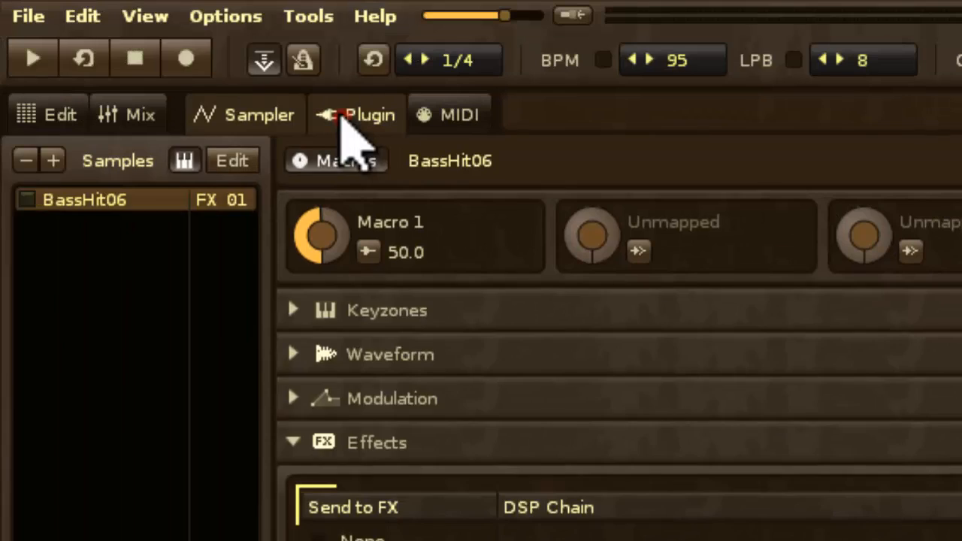
{"action": "left_click", "coordinate": [344, 116]}
{"action": "left_click", "coordinate": [445, 115]}
{"action": "left_click", "coordinate": [365, 117]}
{"action": "left_click", "coordinate": [207, 117]}
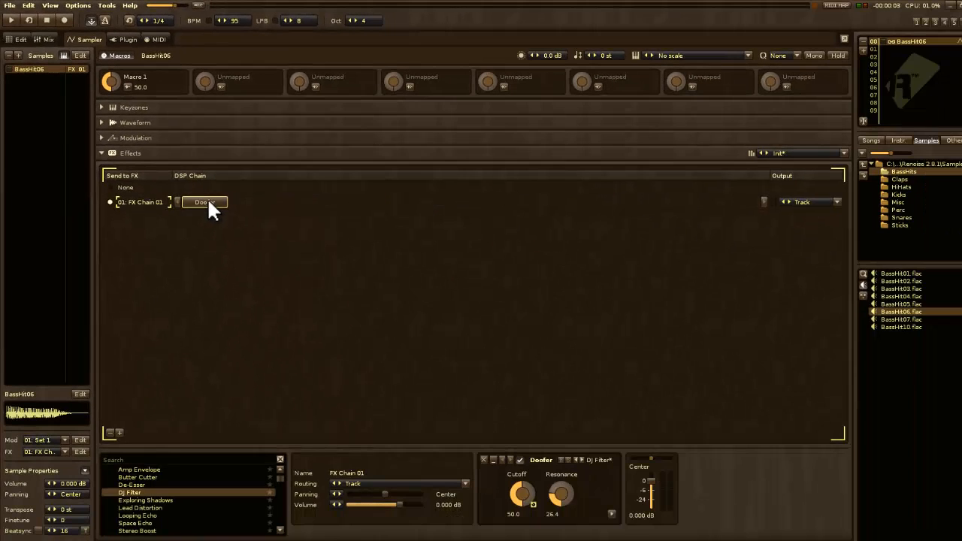
{"action": "right_click", "coordinate": [208, 201]}
{"action": "left_click", "coordinate": [263, 249]}
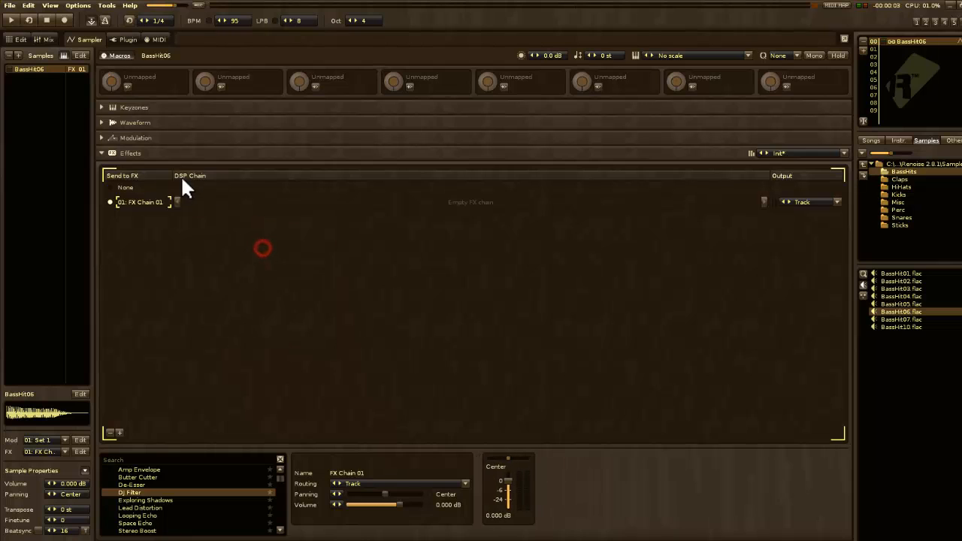
- Expand the instrument's Modulation section and add an AHDSR device to Volume, deleting it once and adding it again
{"action": "left_click", "coordinate": [147, 140]}
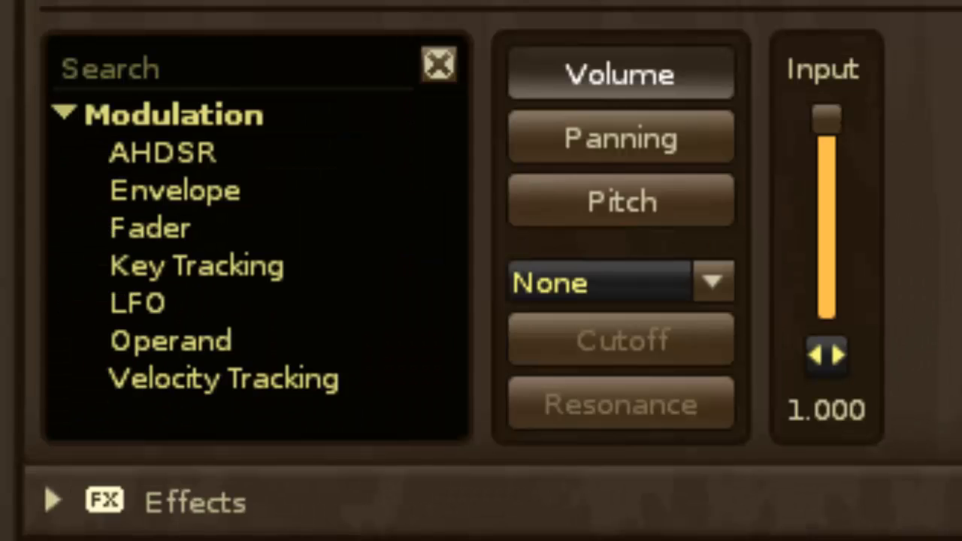
{"action": "left_click", "coordinate": [171, 149]}
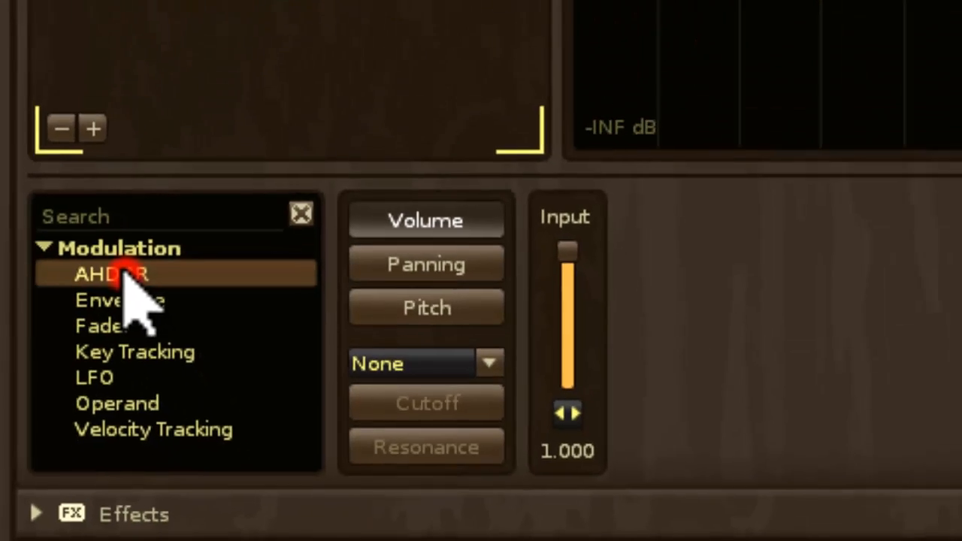
{"action": "double_click", "coordinate": [123, 272]}
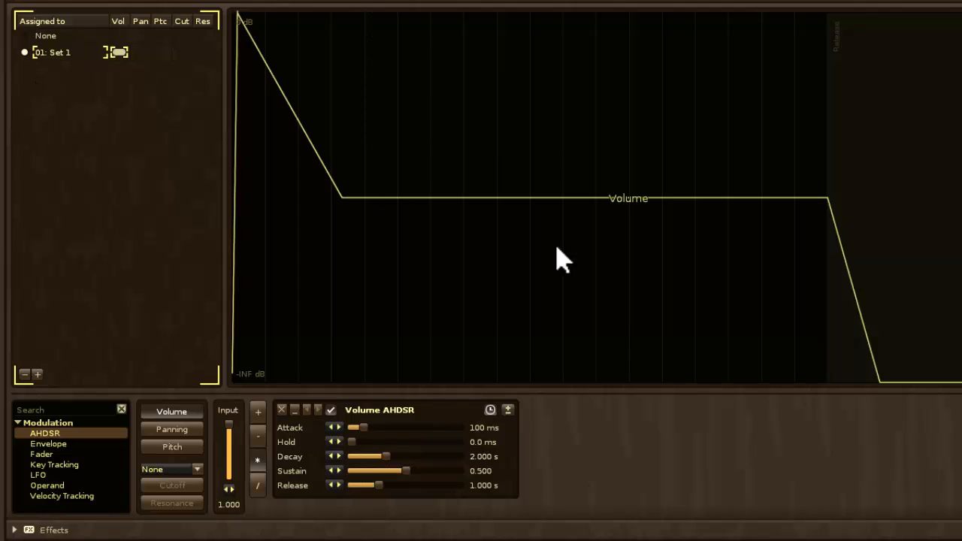
{"action": "left_click", "coordinate": [281, 410]}
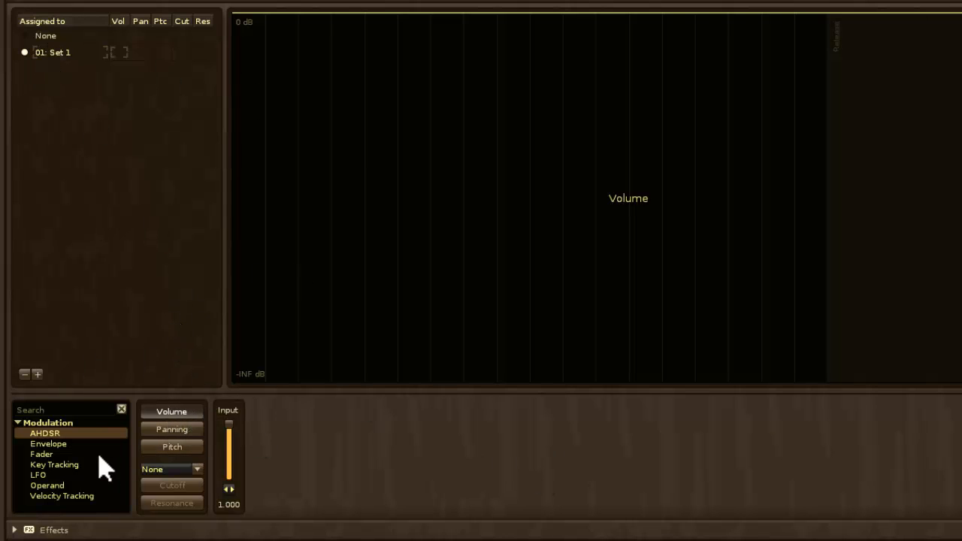
{"action": "double_click", "coordinate": [63, 433]}
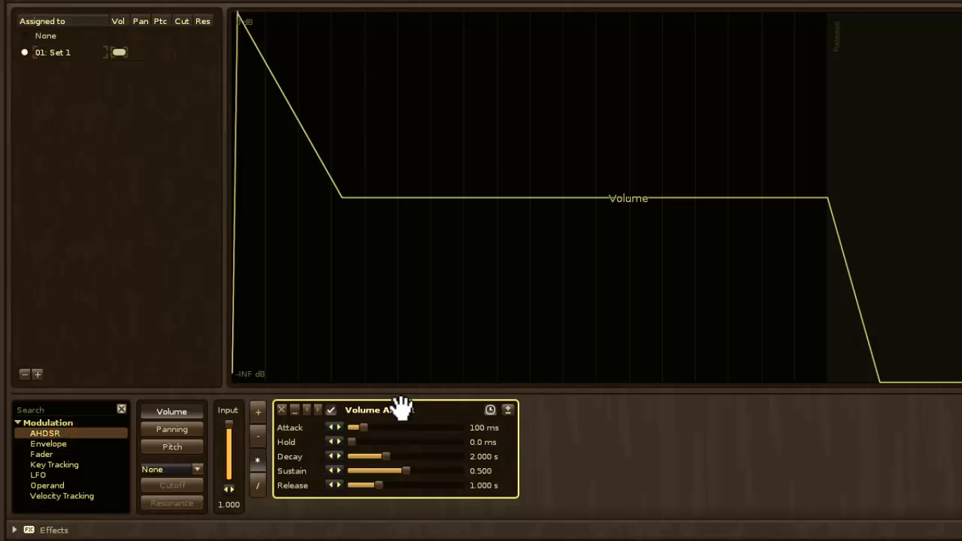
- Add an AHDSR device to the Panning modulation and another to the Pitch modulation of Set 1
{"action": "left_click", "coordinate": [151, 430]}
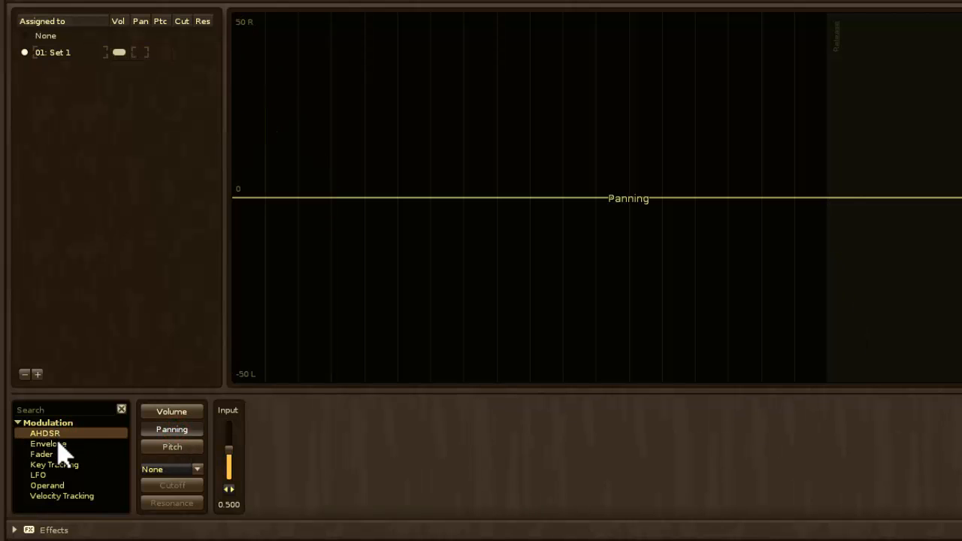
{"action": "double_click", "coordinate": [59, 436]}
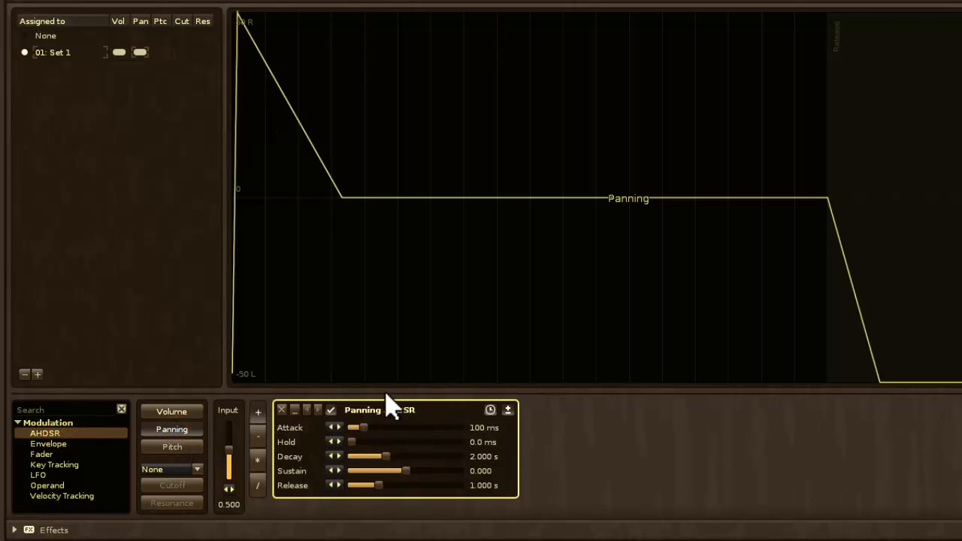
{"action": "left_click", "coordinate": [171, 447]}
{"action": "double_click", "coordinate": [51, 434]}
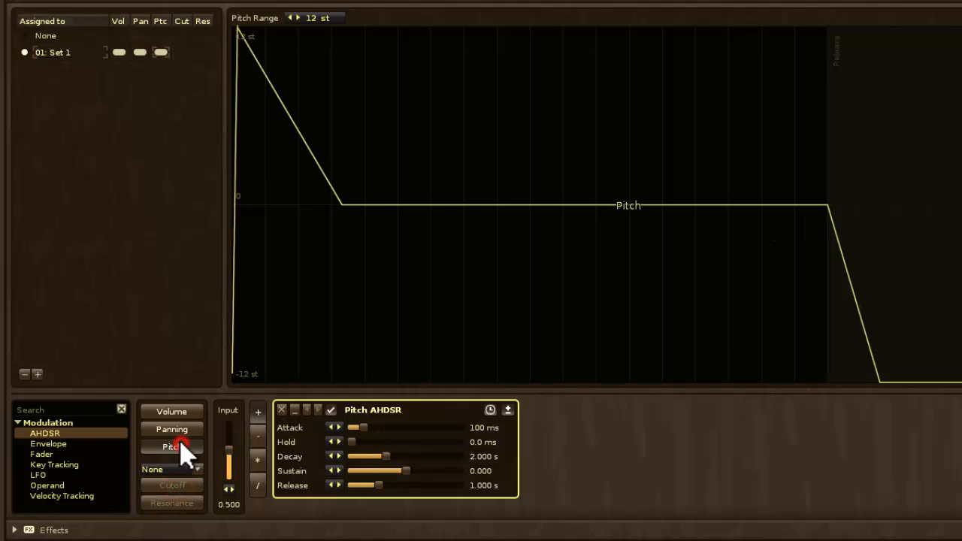
- Add an AHDSR device to Set 1's Cutoff modulation in place of a trial Envelope, and another AHDSR to Resonance
{"action": "left_click", "coordinate": [156, 490]}
{"action": "left_click", "coordinate": [181, 52]}
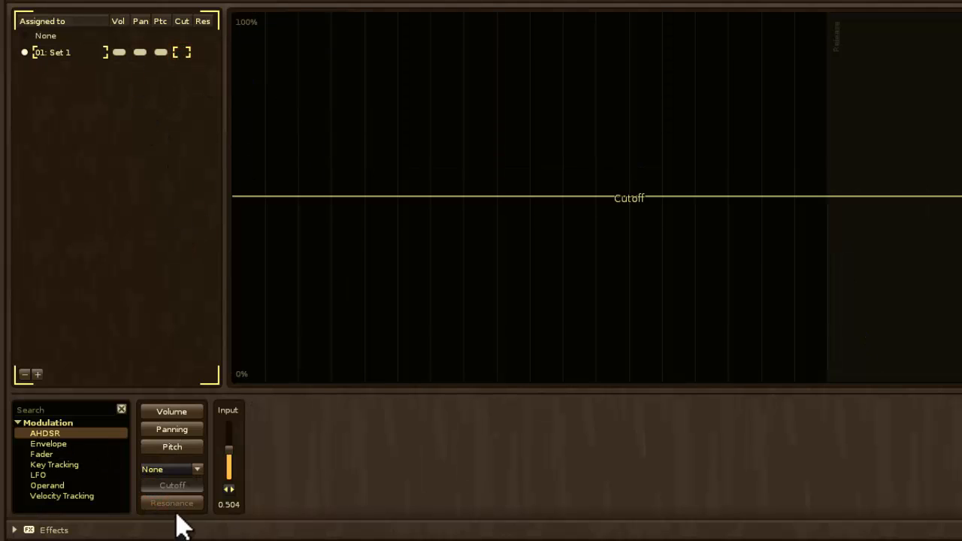
{"action": "left_click", "coordinate": [51, 444]}
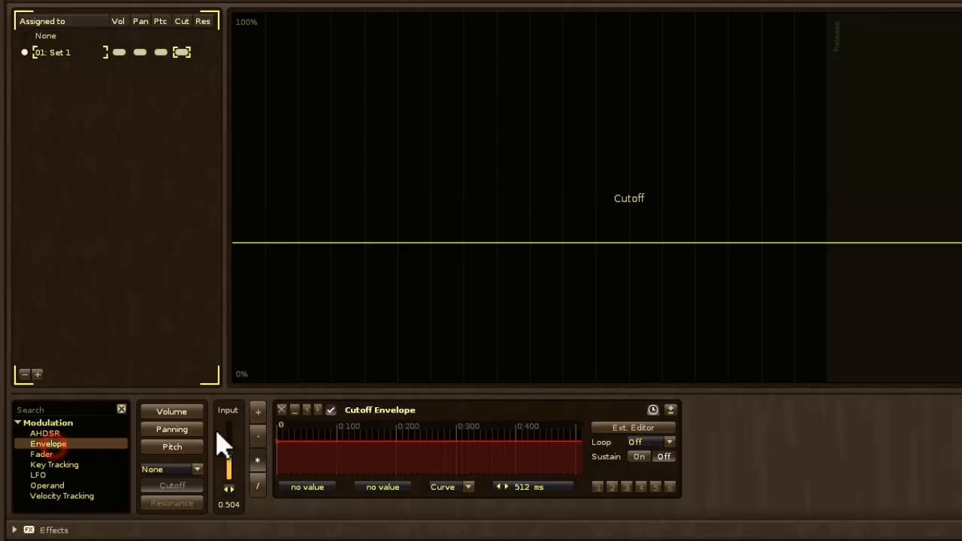
{"action": "left_click", "coordinate": [283, 411]}
{"action": "left_click", "coordinate": [45, 433]}
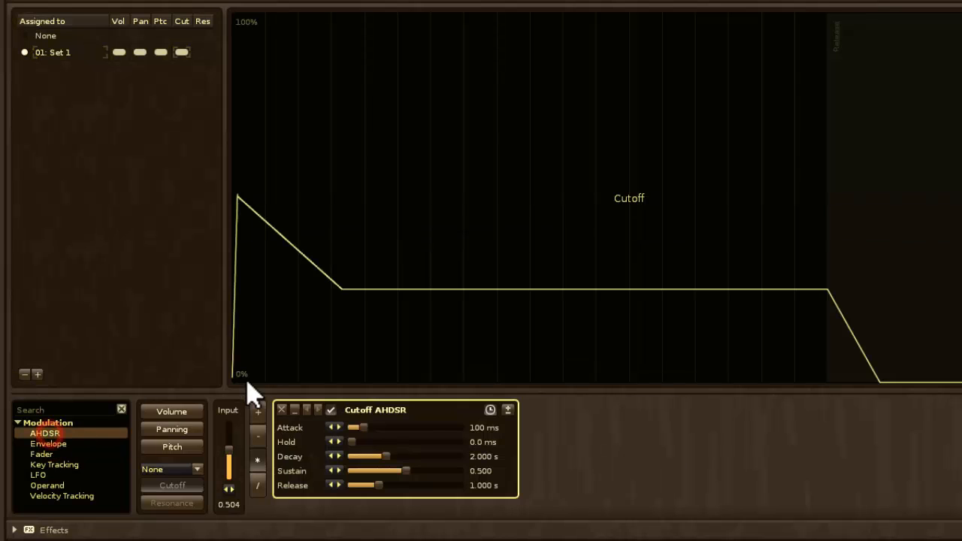
{"action": "left_click", "coordinate": [203, 52]}
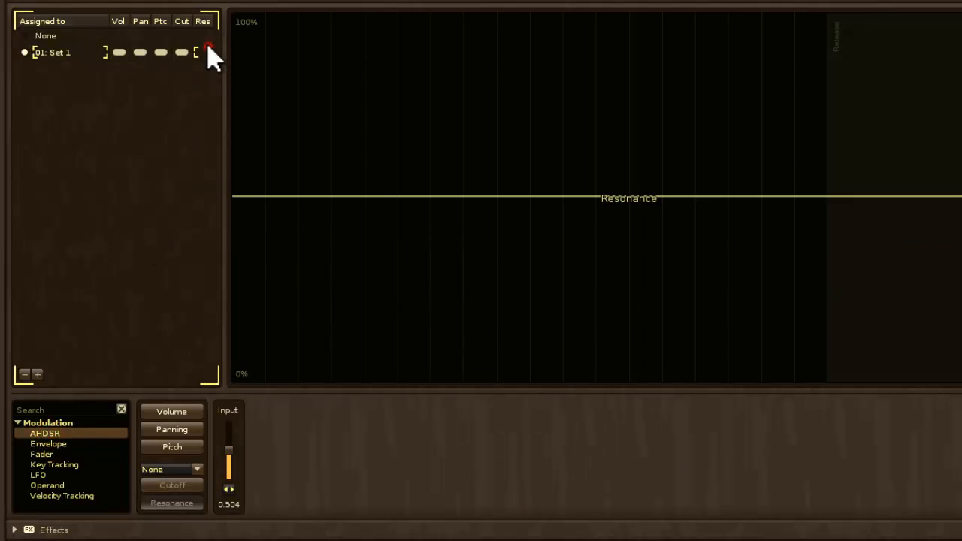
{"action": "left_click", "coordinate": [47, 434]}
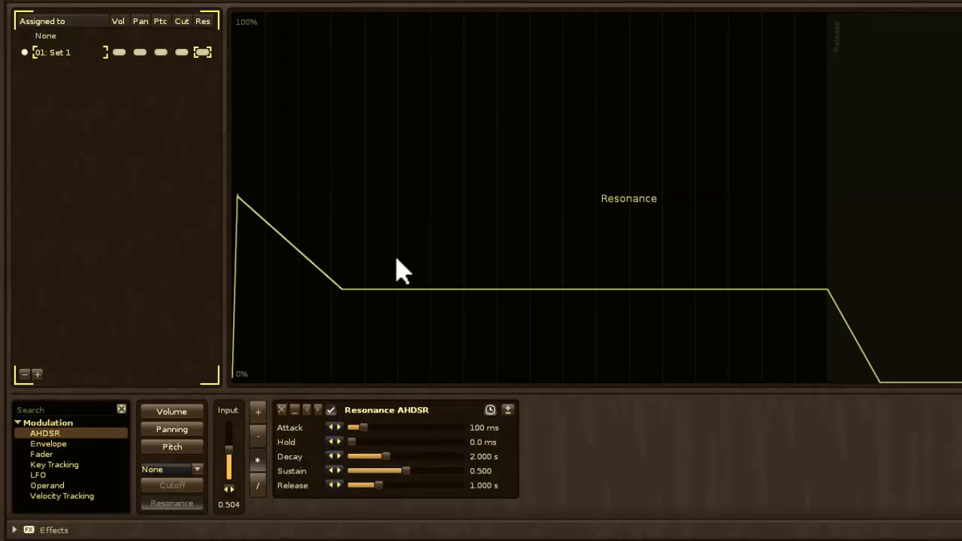
- Review the AHDSR curves of Set 1 across the Cutoff, Pitch, Resonance, Panning and Volume modulations
{"action": "left_click", "coordinate": [181, 51]}
{"action": "left_click", "coordinate": [160, 52]}
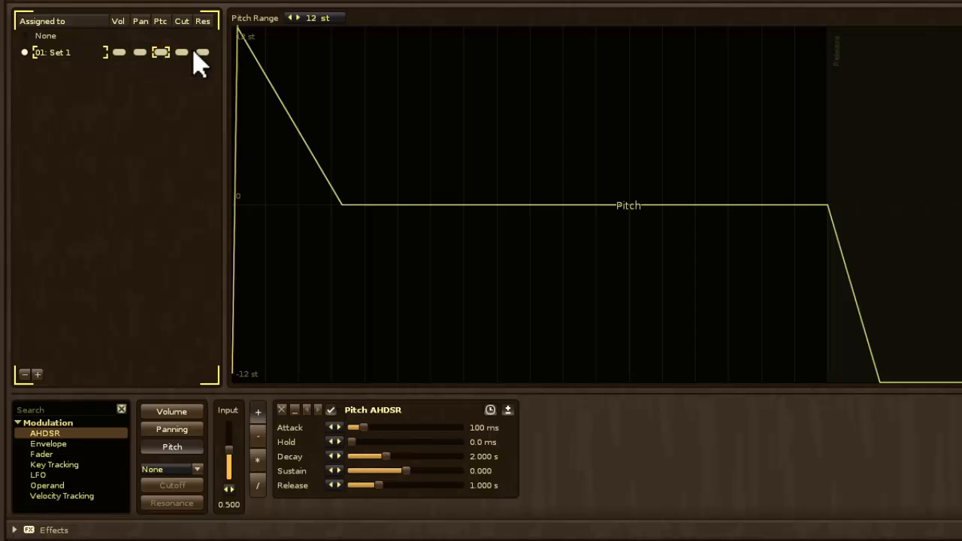
{"action": "left_click", "coordinate": [203, 52]}
{"action": "left_click", "coordinate": [181, 52]}
{"action": "left_click", "coordinate": [139, 52]}
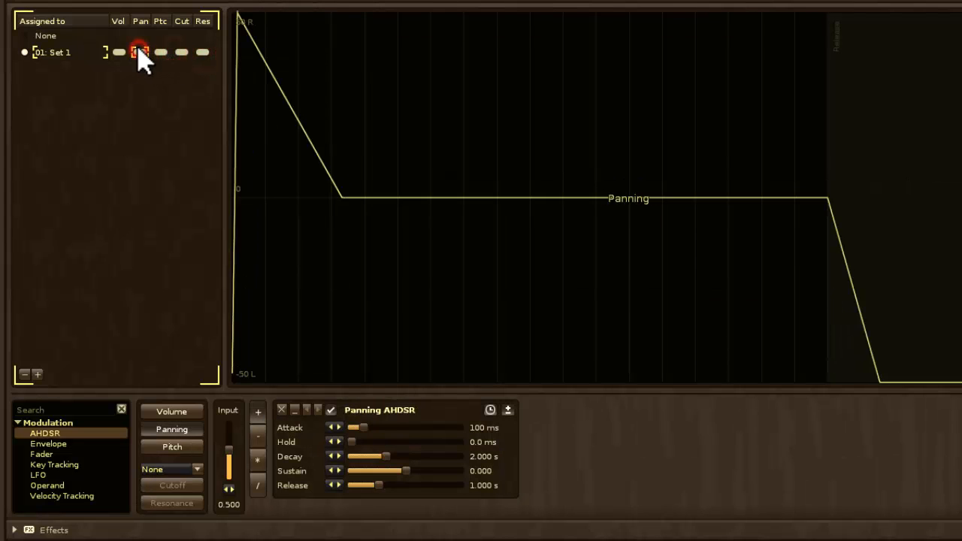
{"action": "left_click", "coordinate": [161, 52]}
{"action": "left_click", "coordinate": [119, 52]}
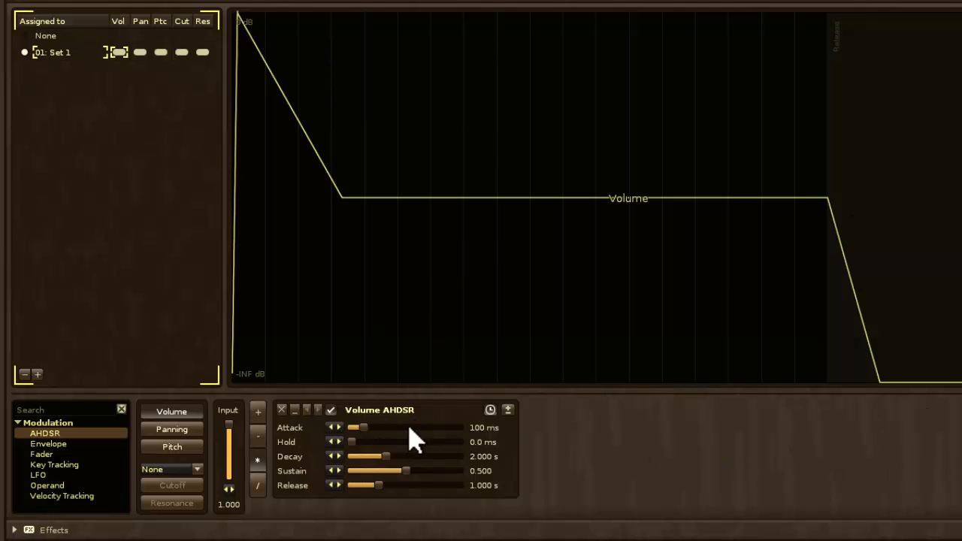
- Delete the AHDSR devices from the Volume and Resonance modulations of Set 1
{"action": "left_click", "coordinate": [282, 409]}
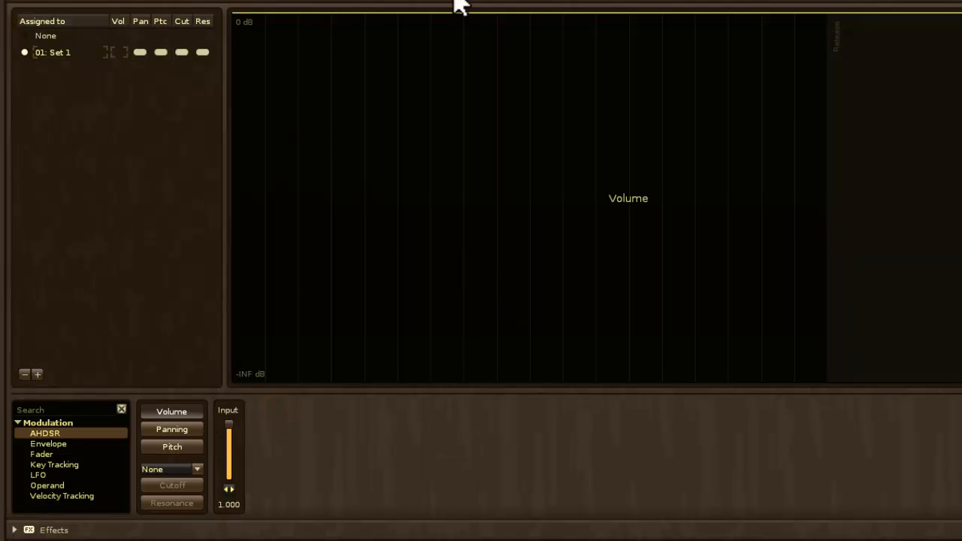
{"action": "left_click", "coordinate": [202, 52]}
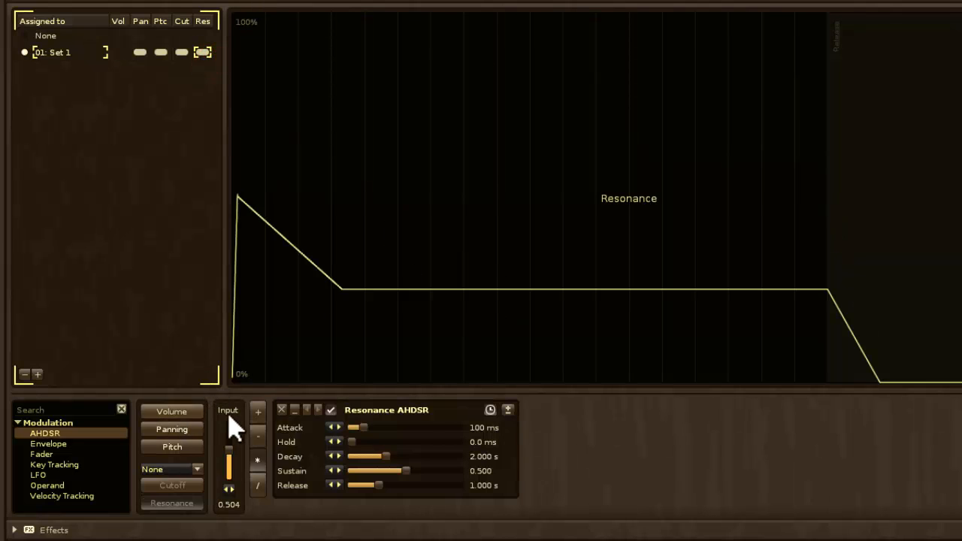
{"action": "left_click", "coordinate": [282, 410]}
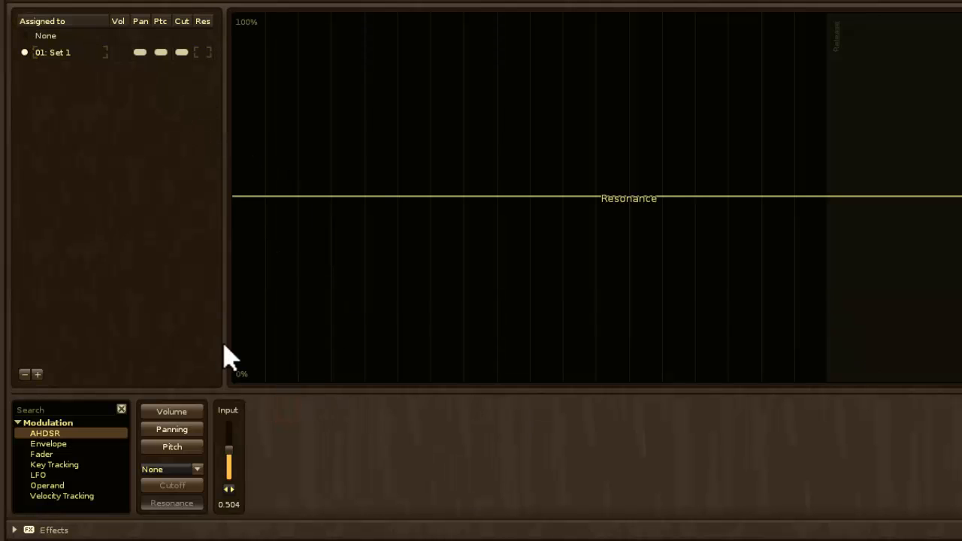
- Delete the AHDSR devices from the Cutoff, Pitch and Panning modulations of Set 1 and collapse the Modulation section
{"action": "left_click", "coordinate": [181, 52]}
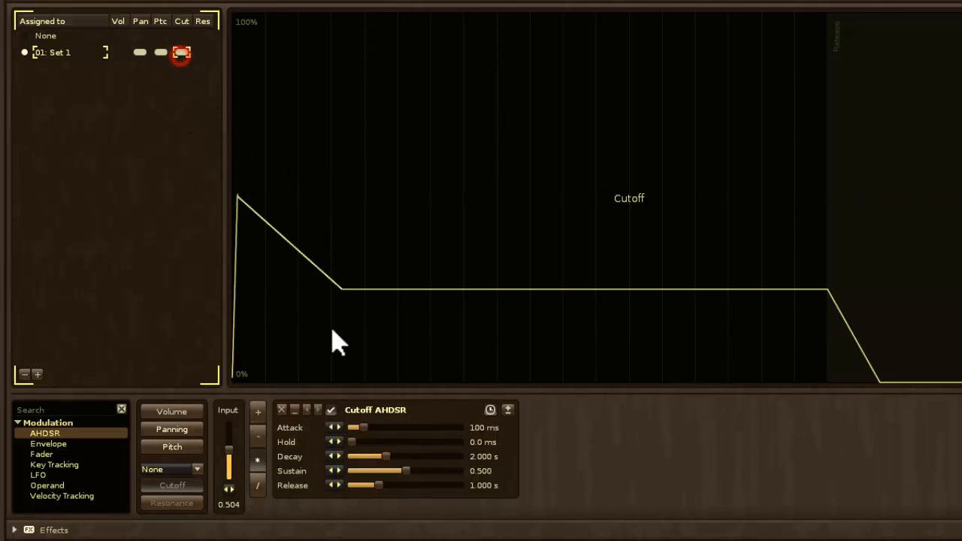
{"action": "left_click", "coordinate": [279, 409]}
{"action": "left_click", "coordinate": [160, 52]}
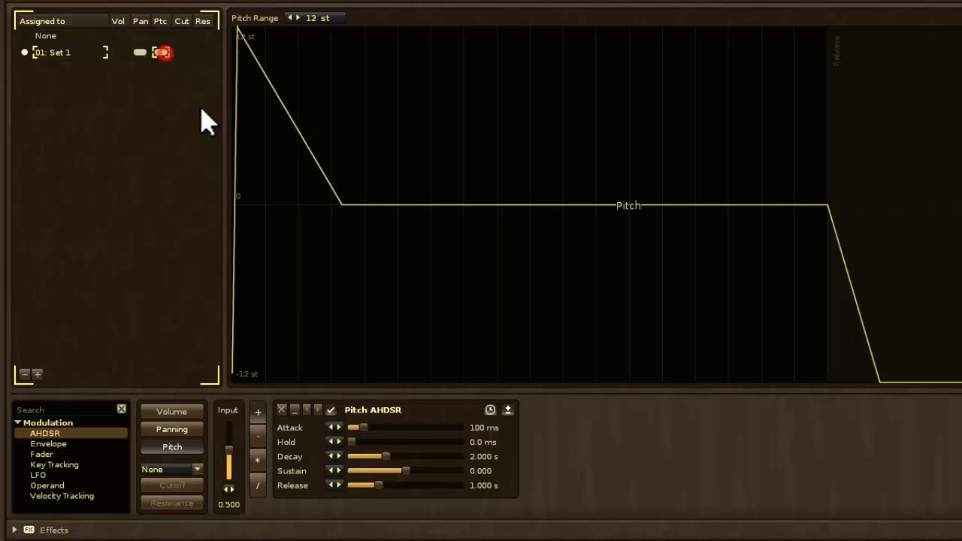
{"action": "left_click", "coordinate": [280, 410]}
{"action": "left_click", "coordinate": [141, 51]}
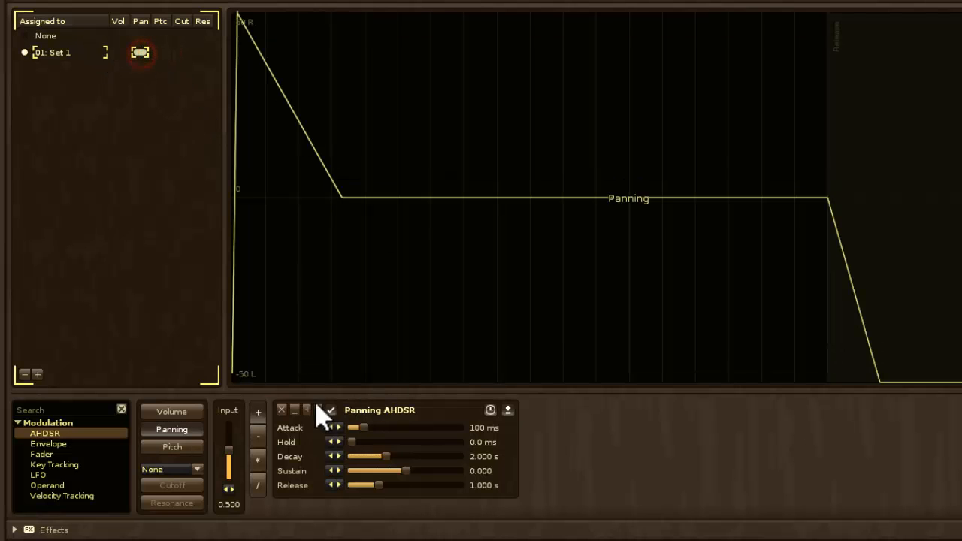
{"action": "left_click", "coordinate": [280, 410]}
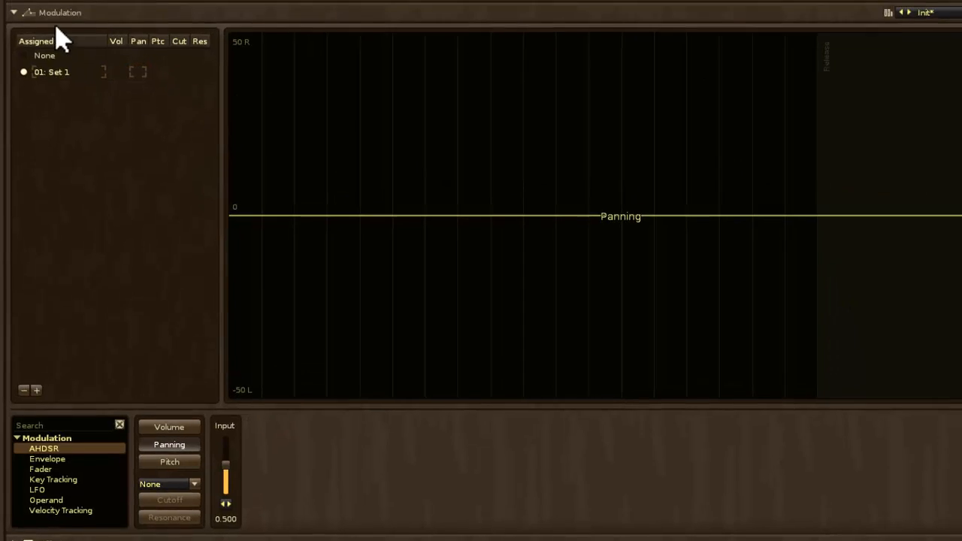
{"action": "left_click", "coordinate": [50, 14]}
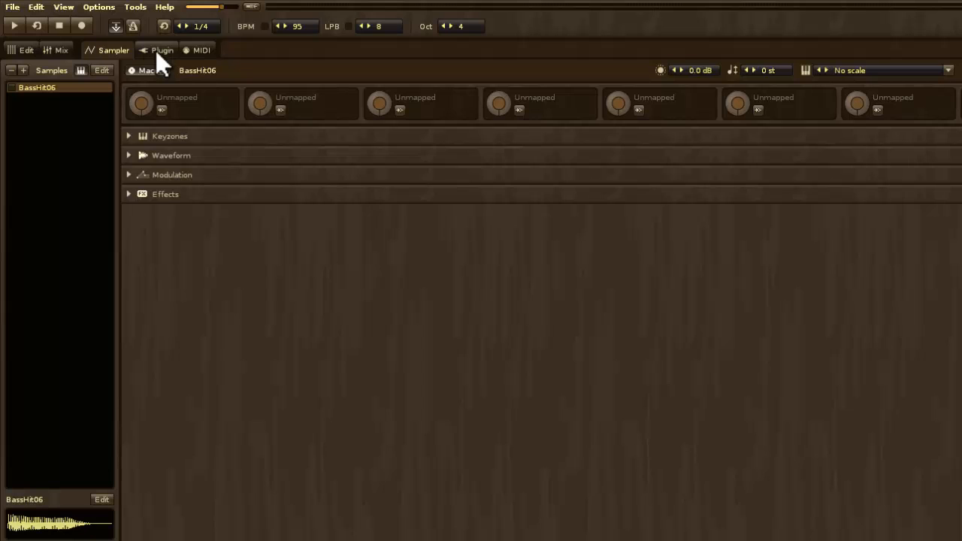
- Load the SQ8L VST as the instrument's plugin and move its window clear of the macro row
{"action": "left_click", "coordinate": [157, 50]}
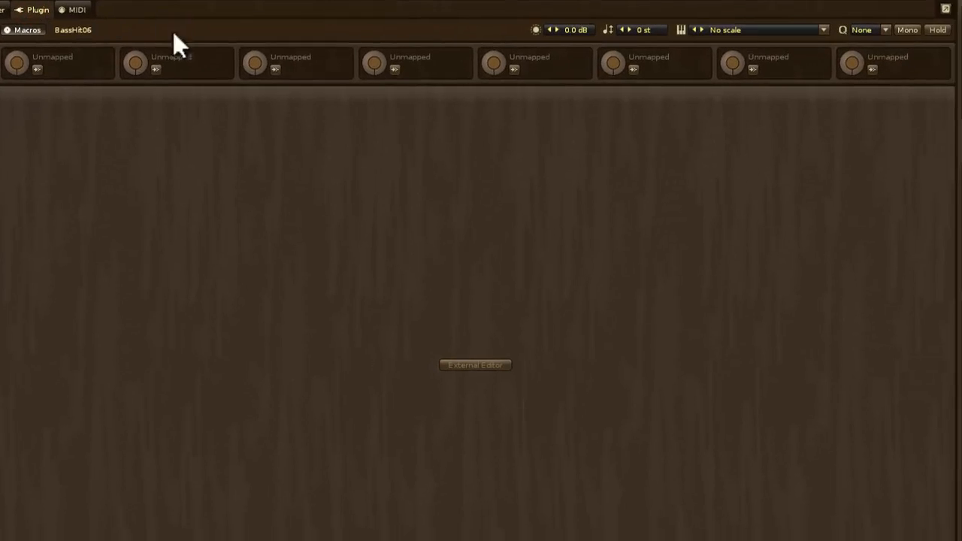
{"action": "left_click", "coordinate": [23, 27]}
{"action": "left_click", "coordinate": [22, 27]}
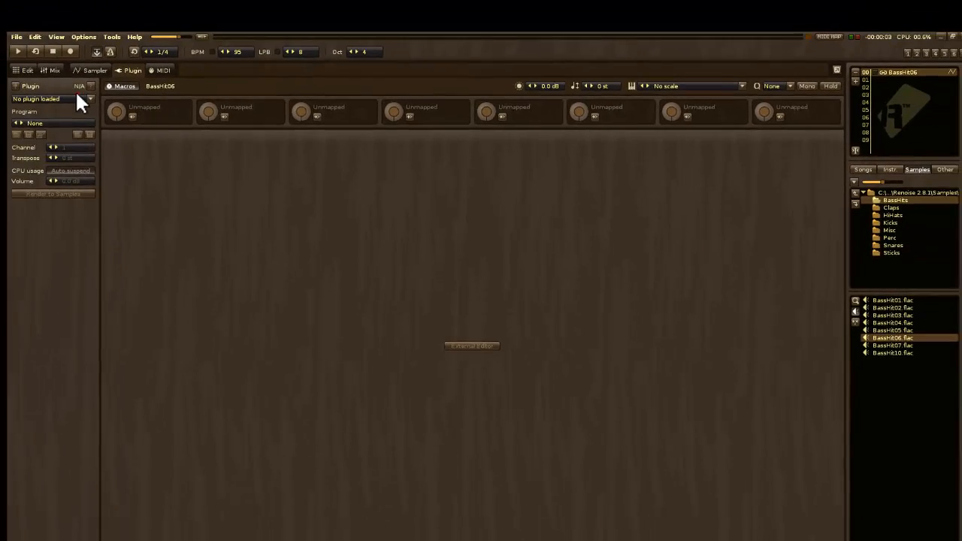
{"action": "left_click", "coordinate": [79, 100]}
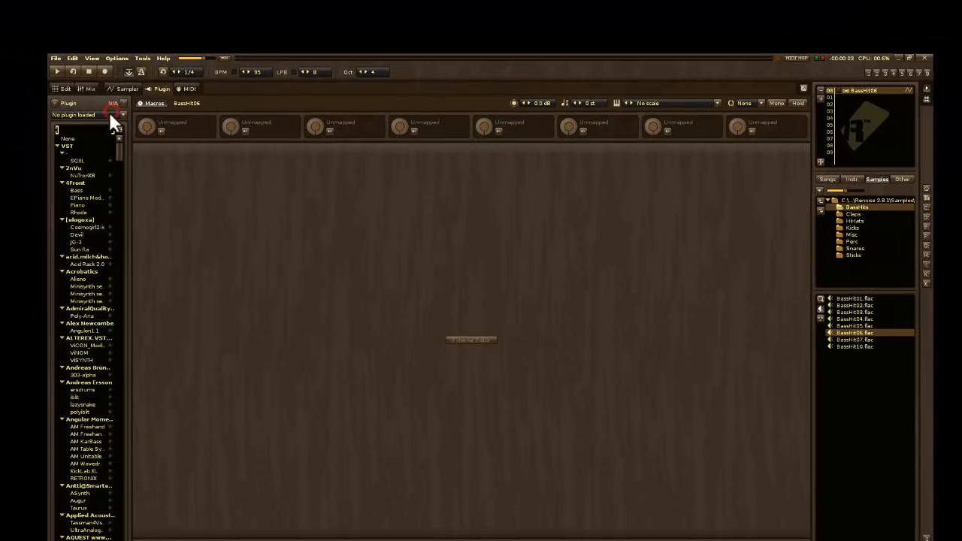
{"action": "left_click", "coordinate": [72, 160]}
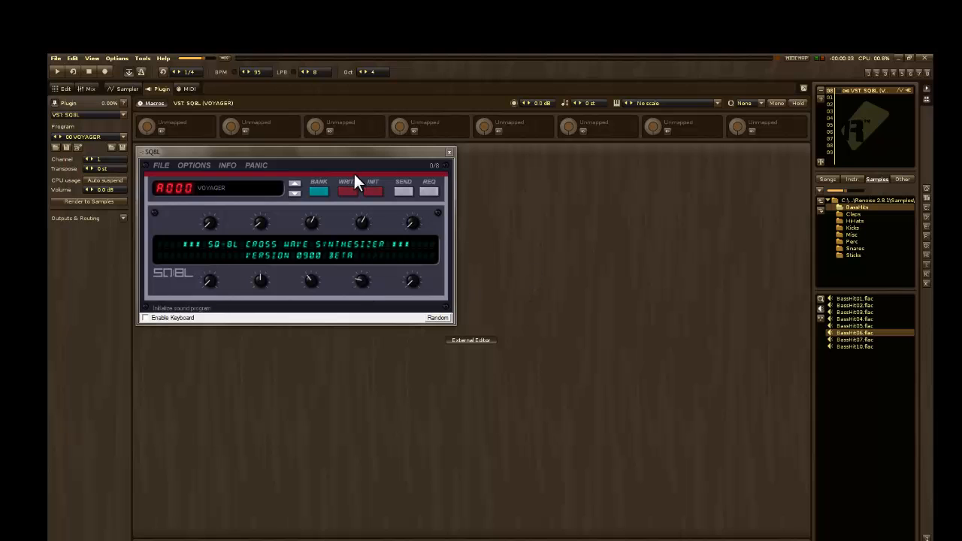
{"action": "left_click_drag", "start_coordinate": [319, 154], "coordinate": [376, 203]}
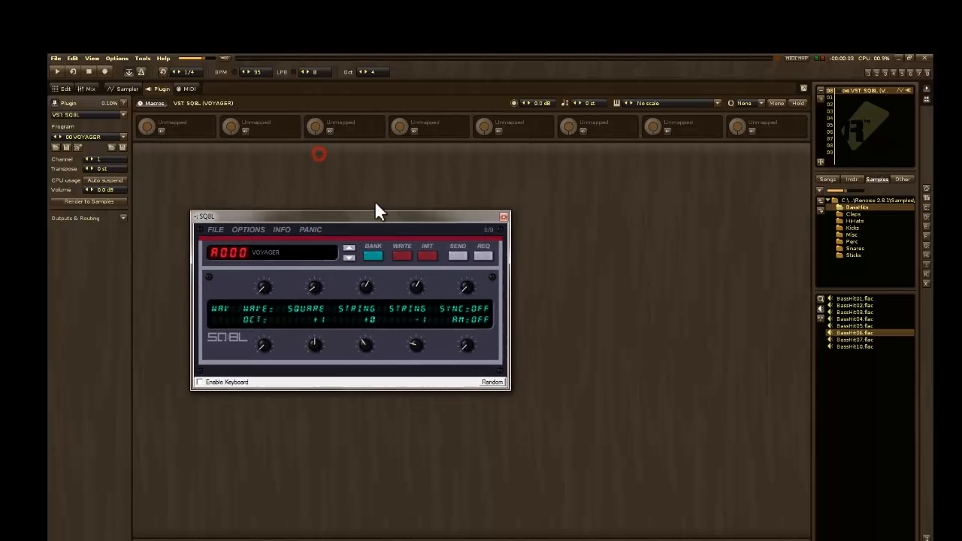
- Look at the first macro's mapping window for the plugin instrument, close it, and toggle the macro row's display
{"action": "left_click", "coordinate": [161, 131]}
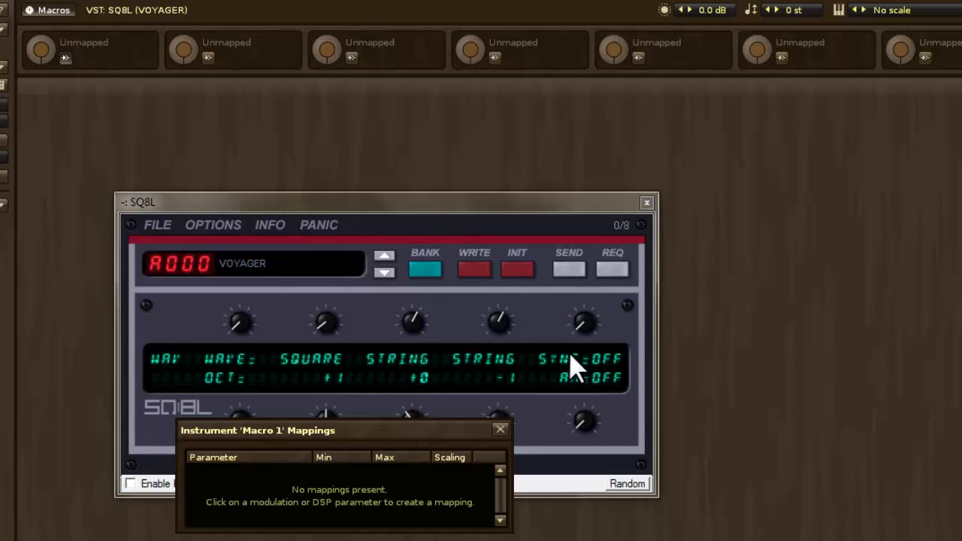
{"action": "left_click", "coordinate": [500, 429]}
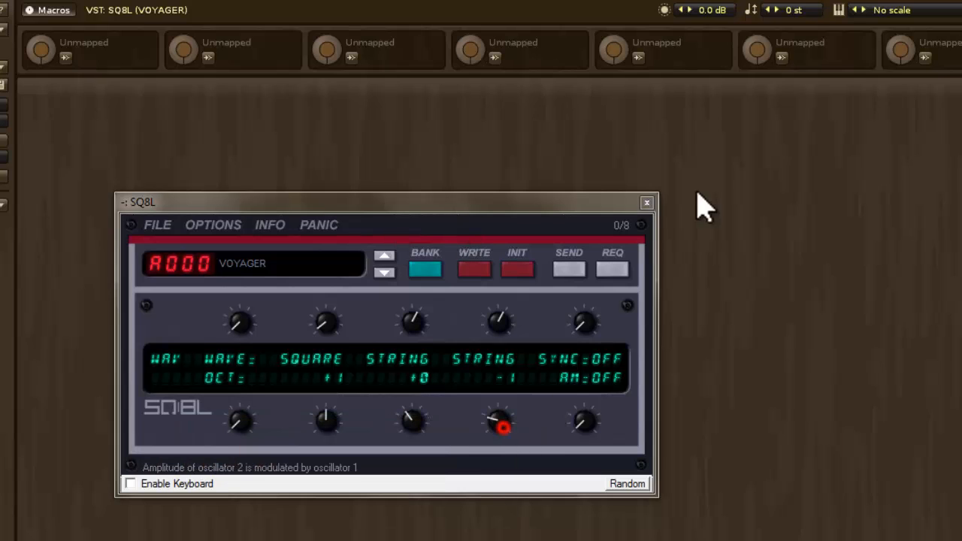
{"action": "left_click", "coordinate": [53, 9]}
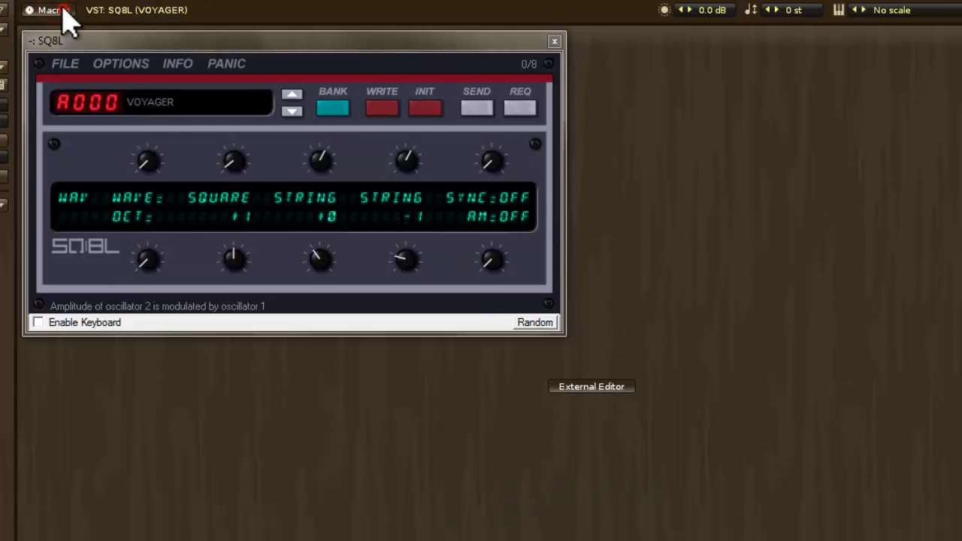
{"action": "left_click", "coordinate": [63, 9]}
{"action": "left_click", "coordinate": [64, 9]}
{"action": "left_click", "coordinate": [64, 9]}
{"action": "left_click", "coordinate": [63, 11]}
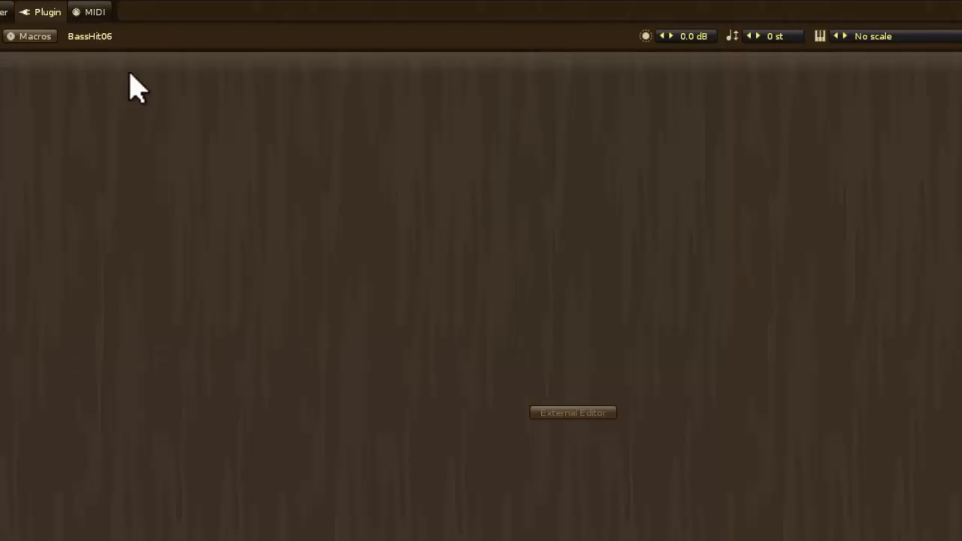
- Compare the macro row shown and hidden in the Plugin and MIDI editors, and expand the sampler's Keyzones section
{"action": "left_click", "coordinate": [35, 37]}
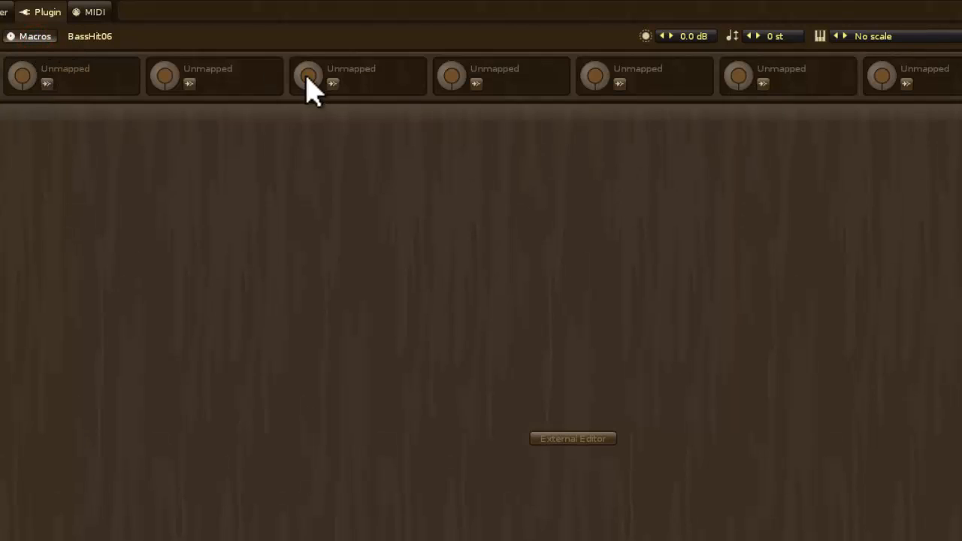
{"action": "left_click", "coordinate": [93, 14]}
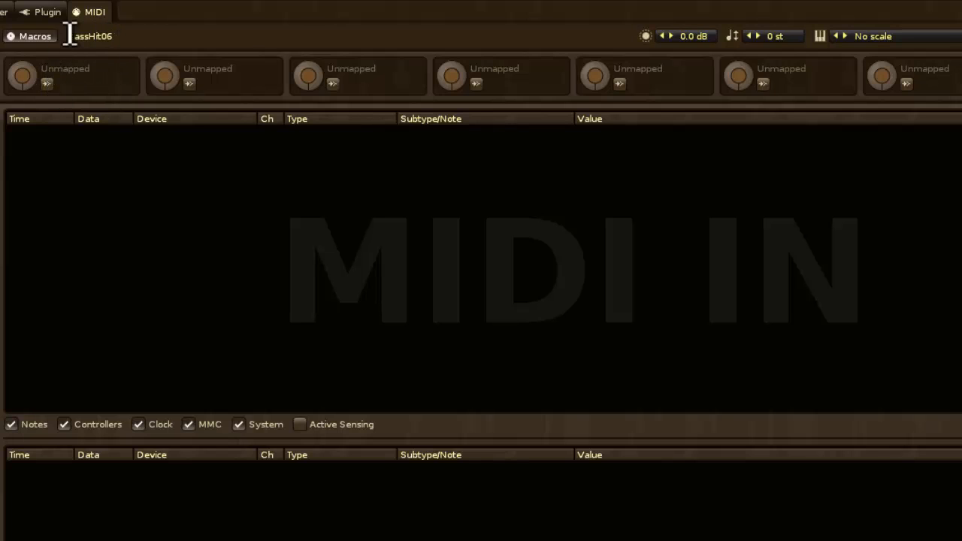
{"action": "left_click", "coordinate": [24, 36]}
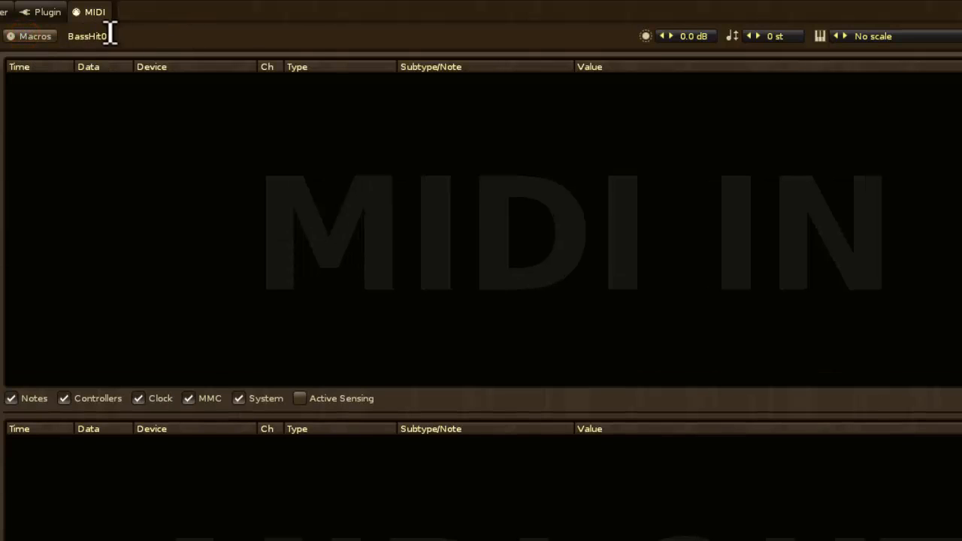
{"action": "left_click", "coordinate": [41, 13]}
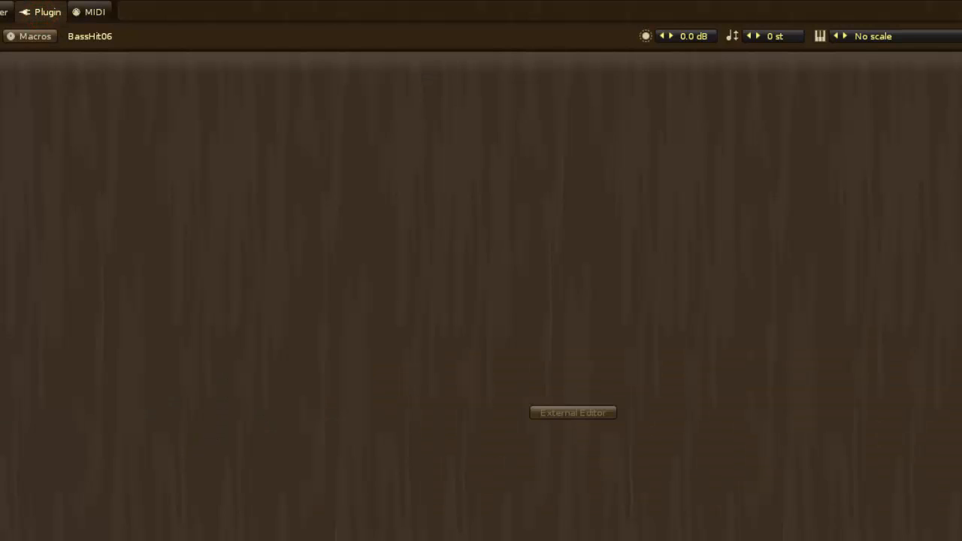
{"action": "left_click", "coordinate": [63, 61]}
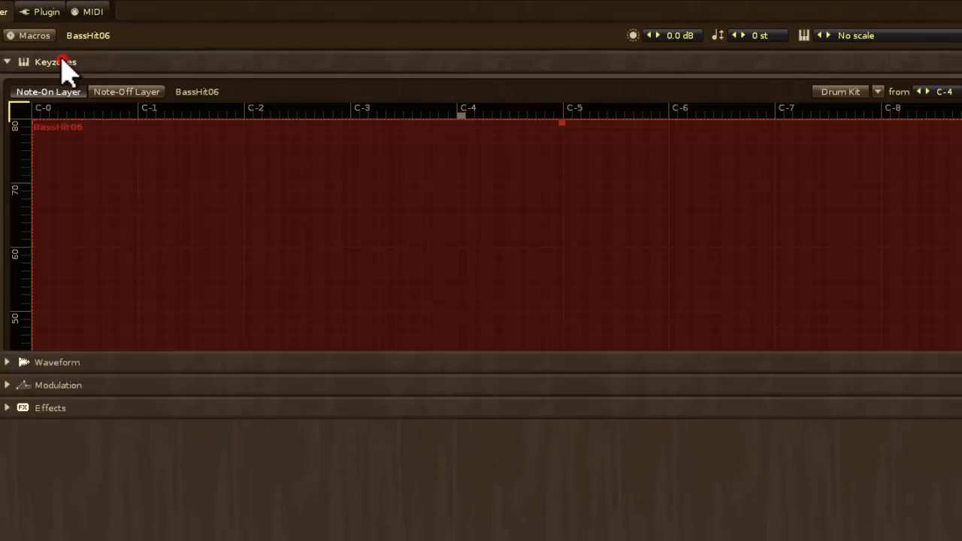
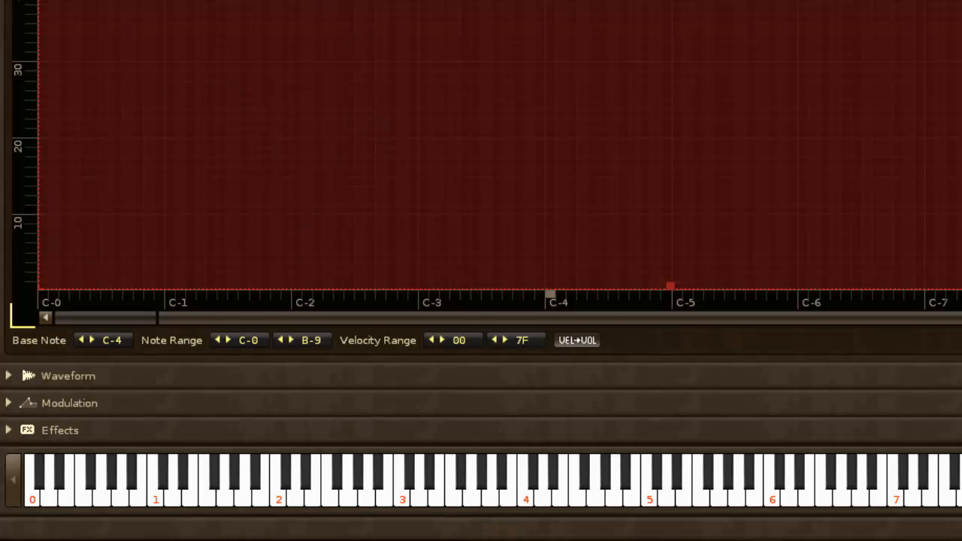
- Add a Convolver to Track 01's effect chain and load its Room - Cathedral preset
{"action": "left_click", "coordinate": [73, 2]}
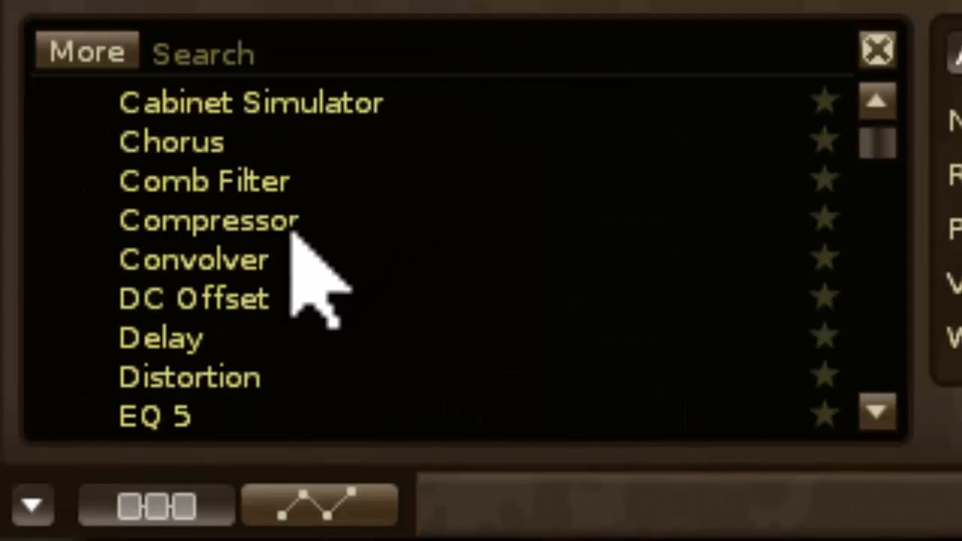
{"action": "double_click", "coordinate": [198, 256]}
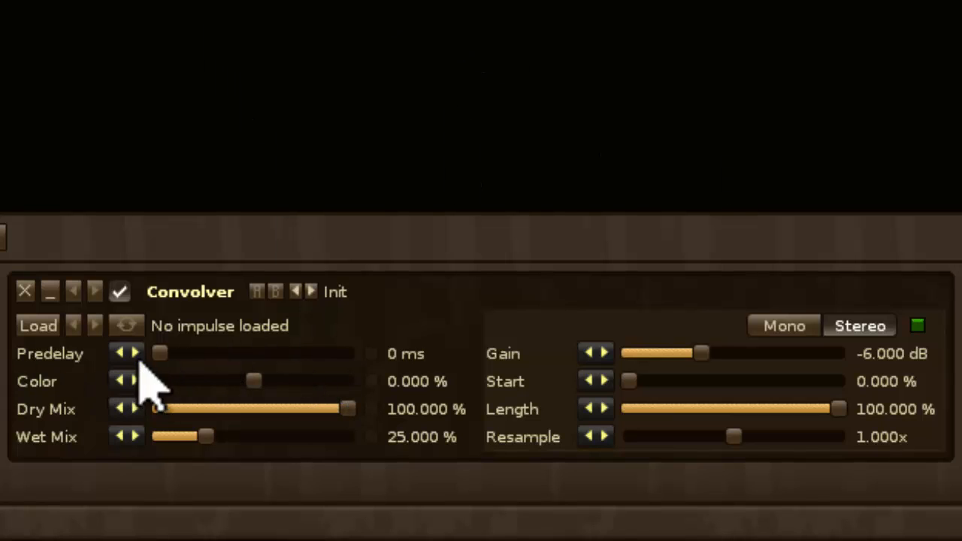
{"action": "left_click", "coordinate": [338, 292]}
{"action": "left_click", "coordinate": [479, 25]}
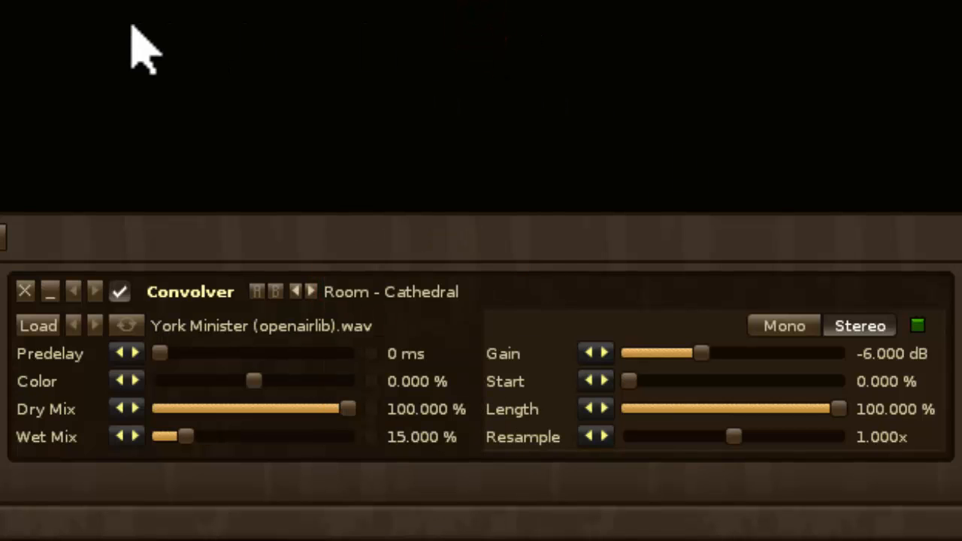
- Try different Convolver predelay times, ending at 215 ms, and remove the Convolver from Track 01
{"action": "left_click", "coordinate": [166, 353]}
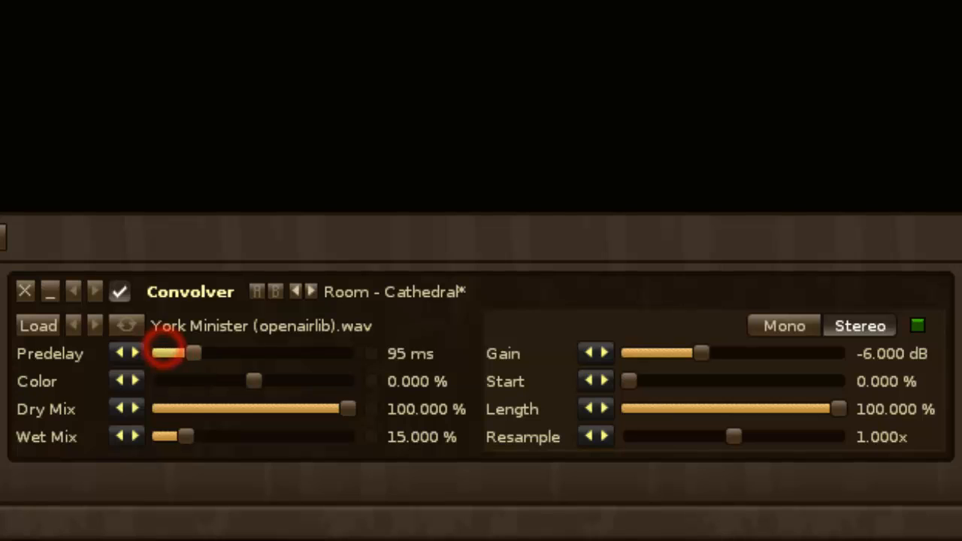
{"action": "left_click_drag", "start_coordinate": [194, 353], "coordinate": [268, 353]}
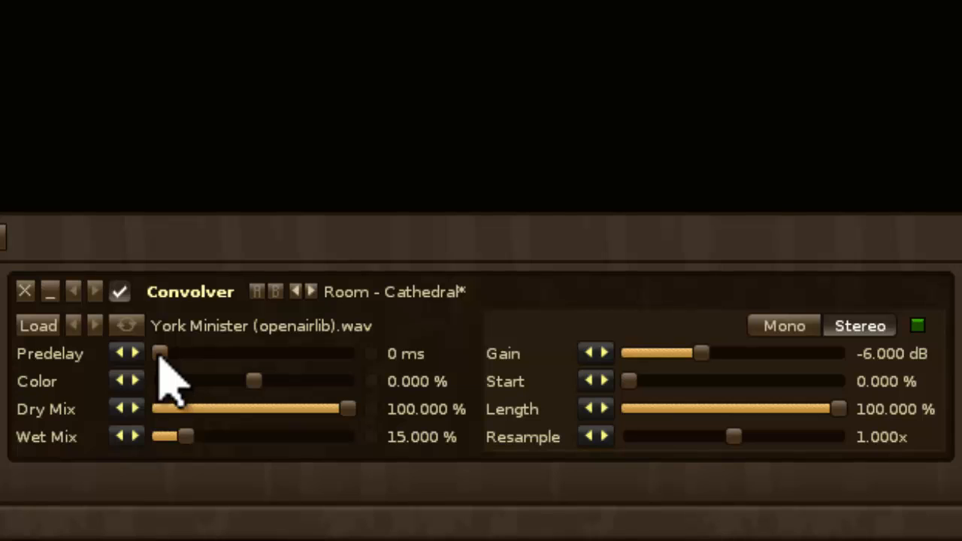
{"action": "left_click_drag", "start_coordinate": [158, 355], "coordinate": [242, 354]}
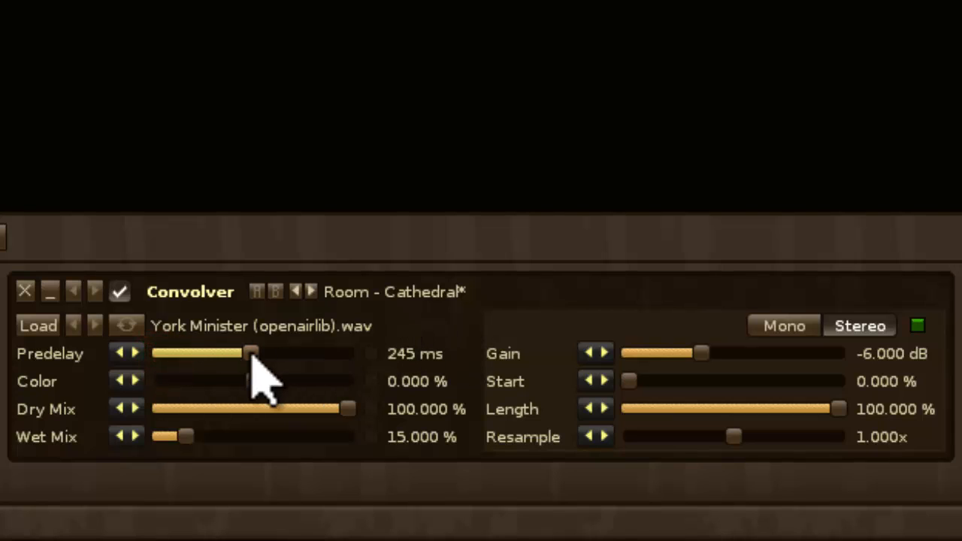
{"action": "mouse_move", "coordinate": [250, 354]}
{"action": "left_mouse_down"}
{"action": "mouse_move", "coordinate": [193, 354]}
{"action": "mouse_move", "coordinate": [289, 354]}
{"action": "mouse_move", "coordinate": [210, 354]}
{"action": "mouse_move", "coordinate": [240, 354]}
{"action": "left_mouse_up"}
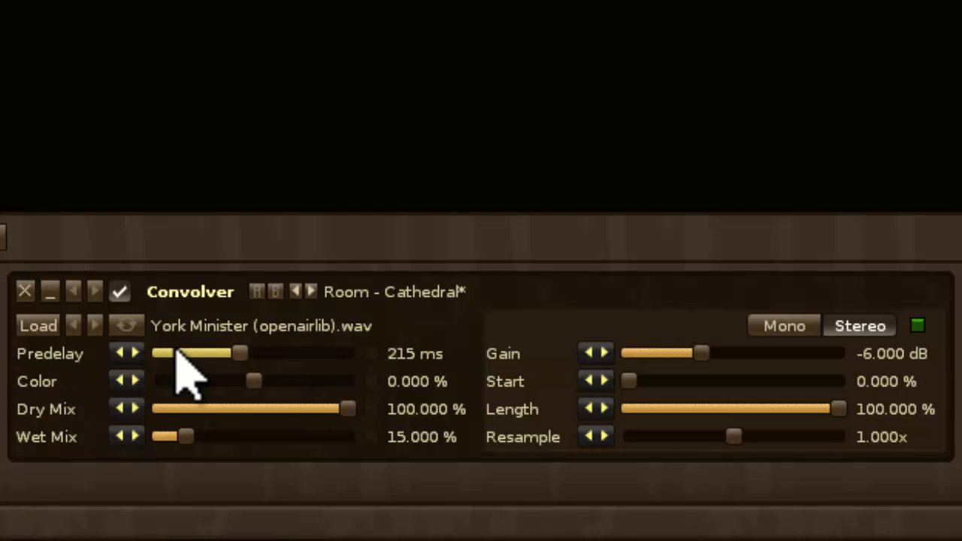
{"action": "left_click", "coordinate": [28, 291]}
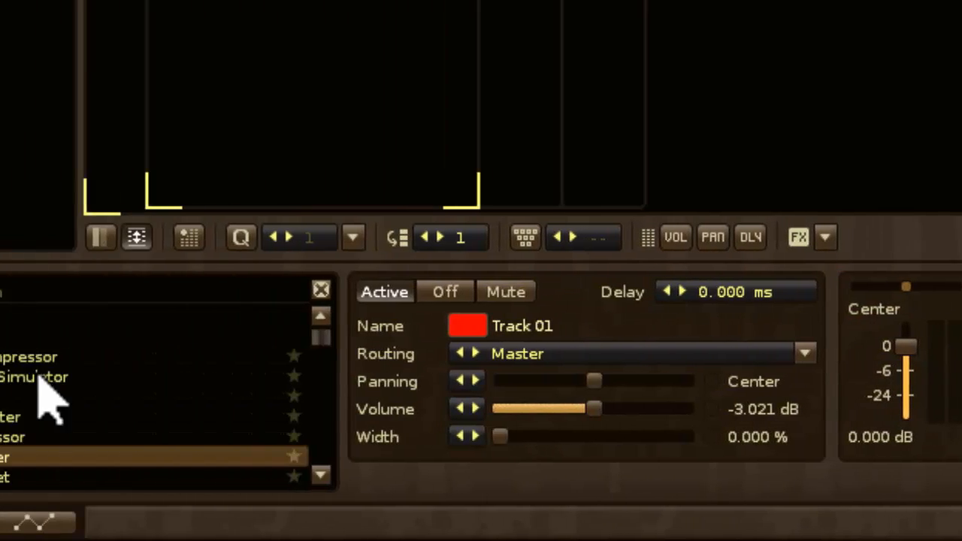
- Add a Cabinet Simulator to Track 01 and choose Pod 4x12 as its cabinet
{"action": "double_click", "coordinate": [37, 377]}
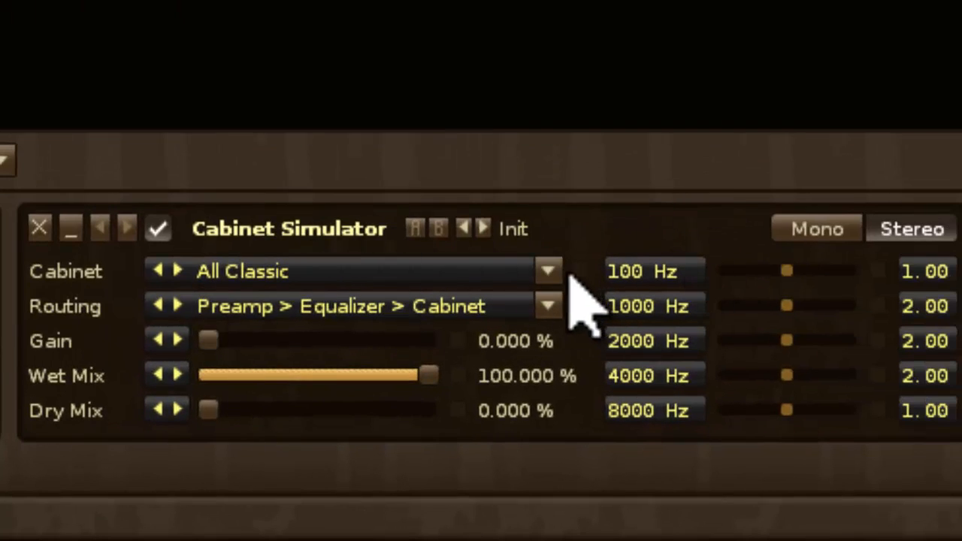
{"action": "left_click", "coordinate": [546, 273]}
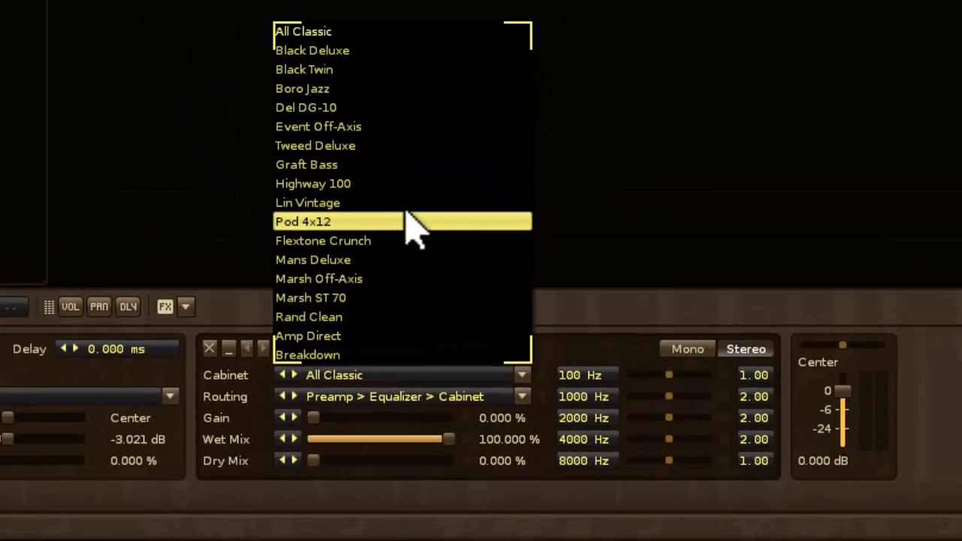
{"action": "left_click", "coordinate": [358, 22]}
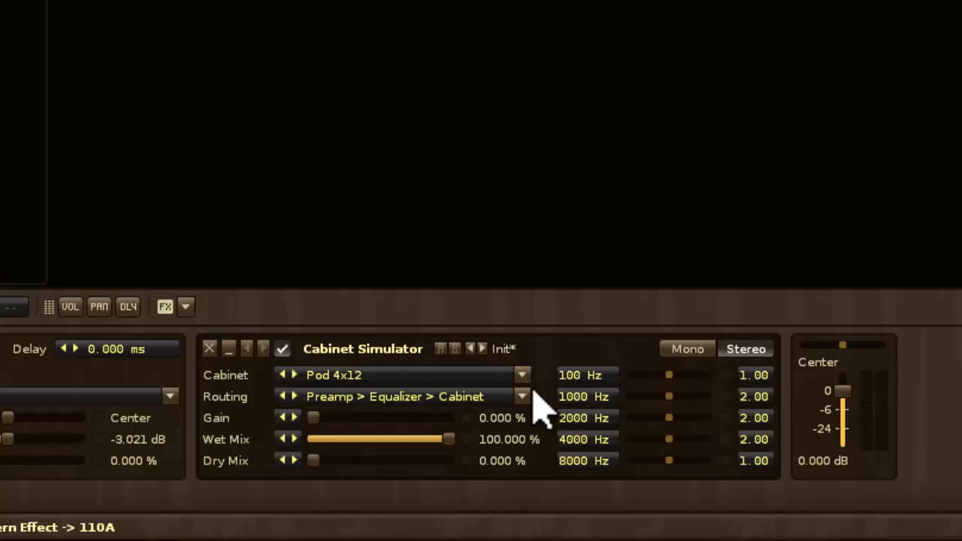
- Load the Cabinet Simulator's Into the Face preset, play it, and switch to the Evil preset
{"action": "left_click", "coordinate": [516, 344]}
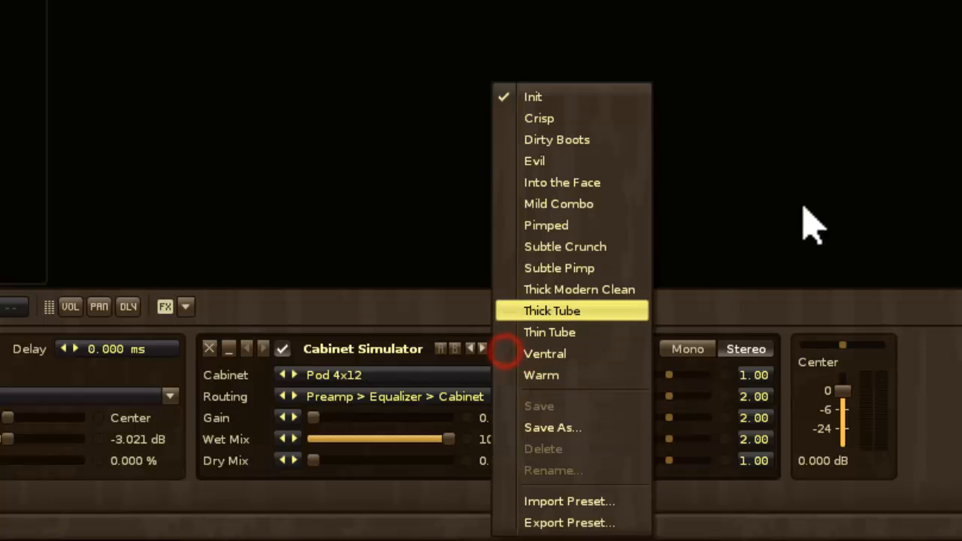
{"action": "left_click", "coordinate": [594, 183]}
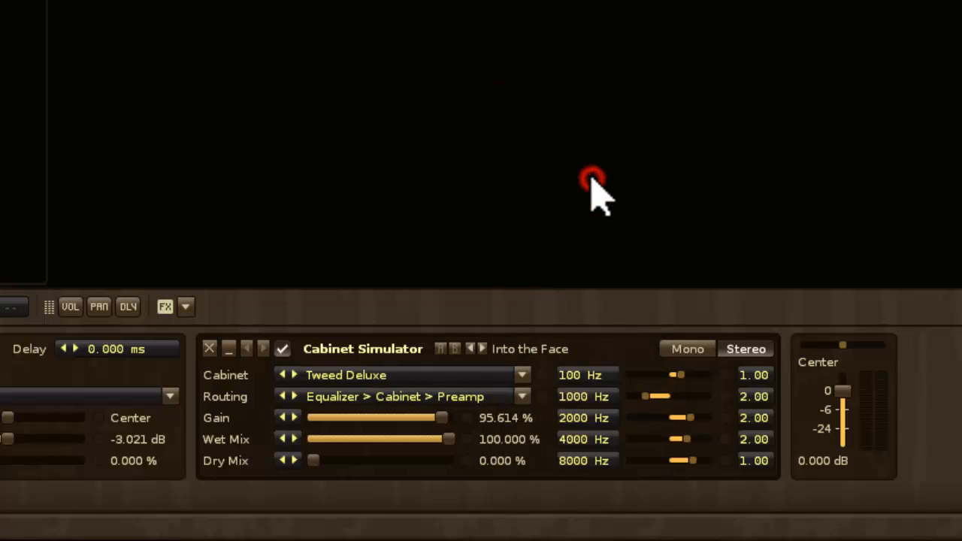
{"action": "key", "text": "space"}
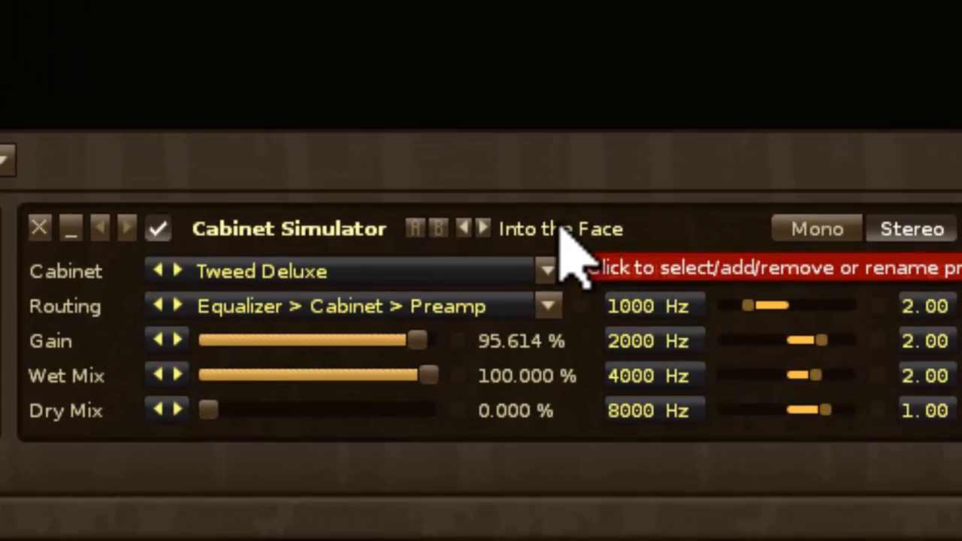
{"action": "left_click", "coordinate": [560, 226]}
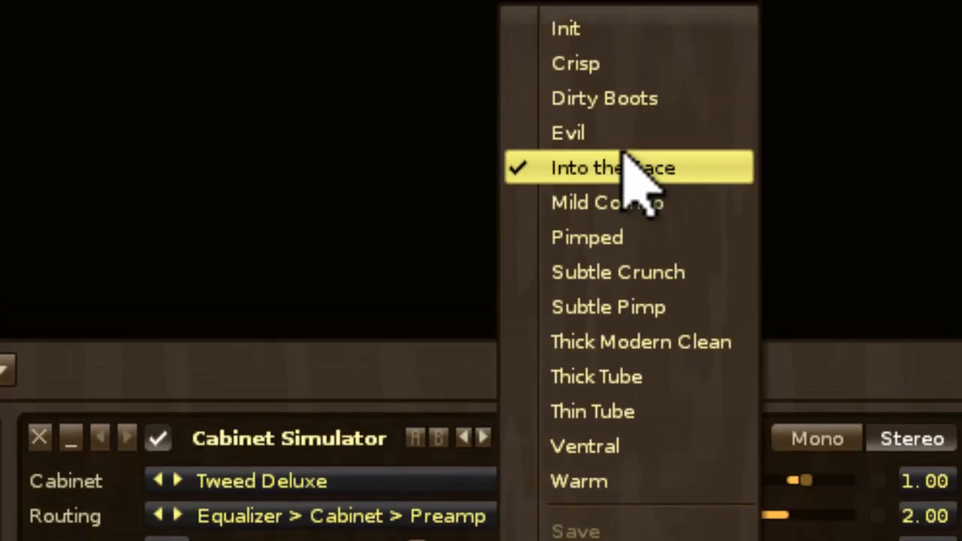
{"action": "left_click", "coordinate": [615, 141]}
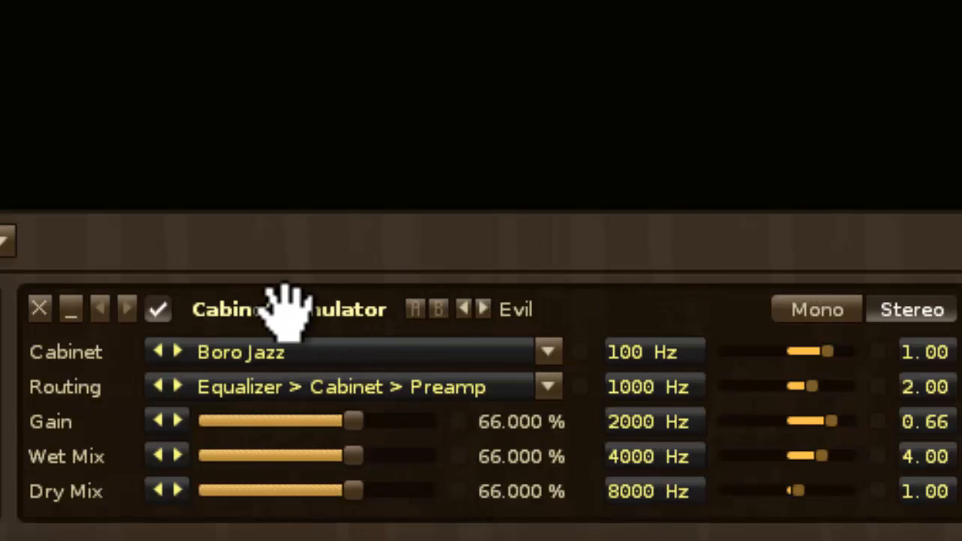
- Check the Cabinet Simulator's preset list without changing the preset, and remove the device from Track 01
{"action": "left_click", "coordinate": [507, 313]}
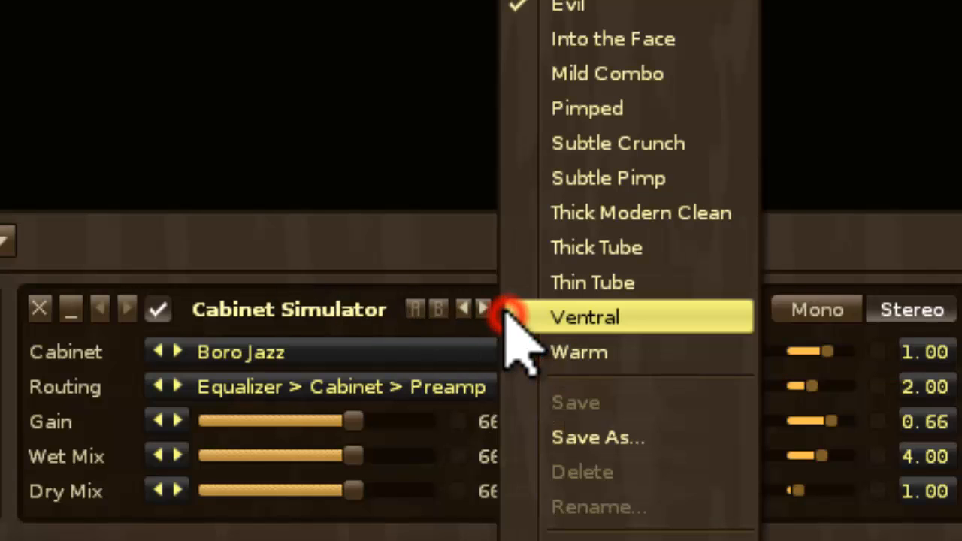
{"action": "left_click", "coordinate": [294, 300]}
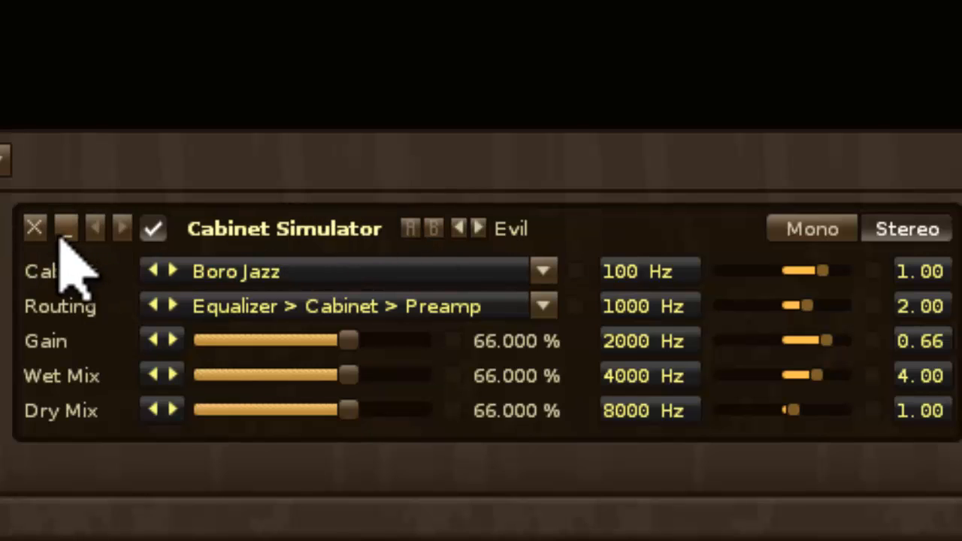
{"action": "left_click", "coordinate": [35, 227]}
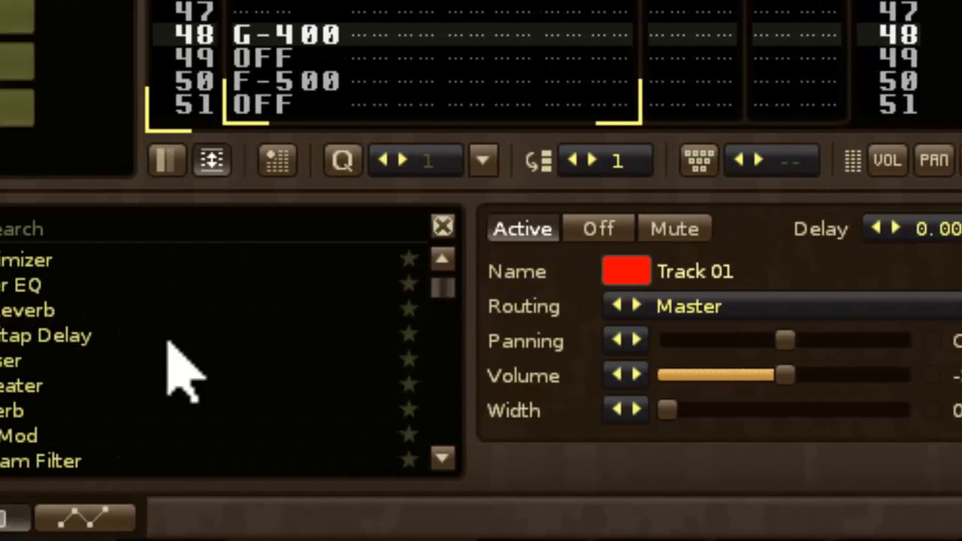
- Look through the available effects in Track 01's effect list and in the sampler's Effects section
{"action": "scroll", "coordinate": [285, 368], "scroll_direction": "up", "scroll_amount": 1}
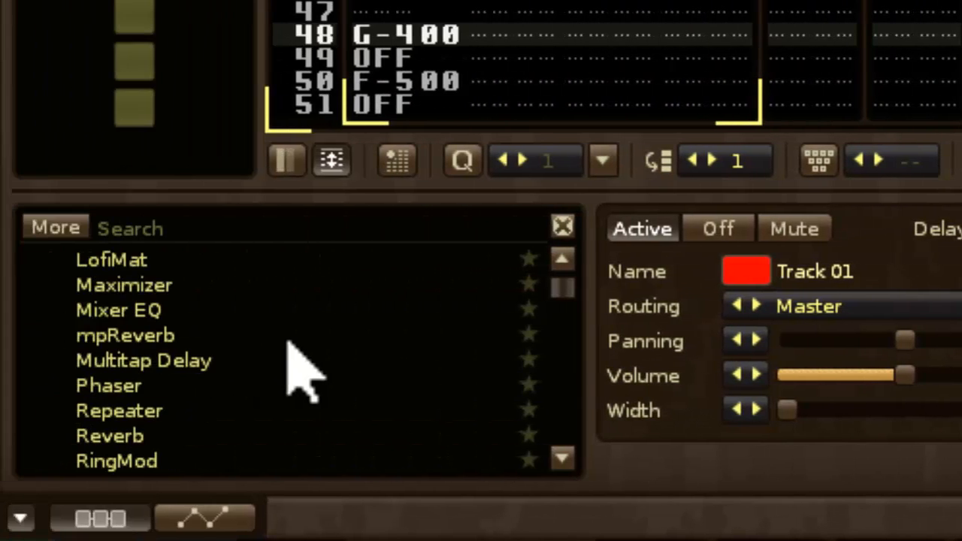
{"action": "scroll", "coordinate": [290, 344], "scroll_direction": "up", "scroll_amount": 6}
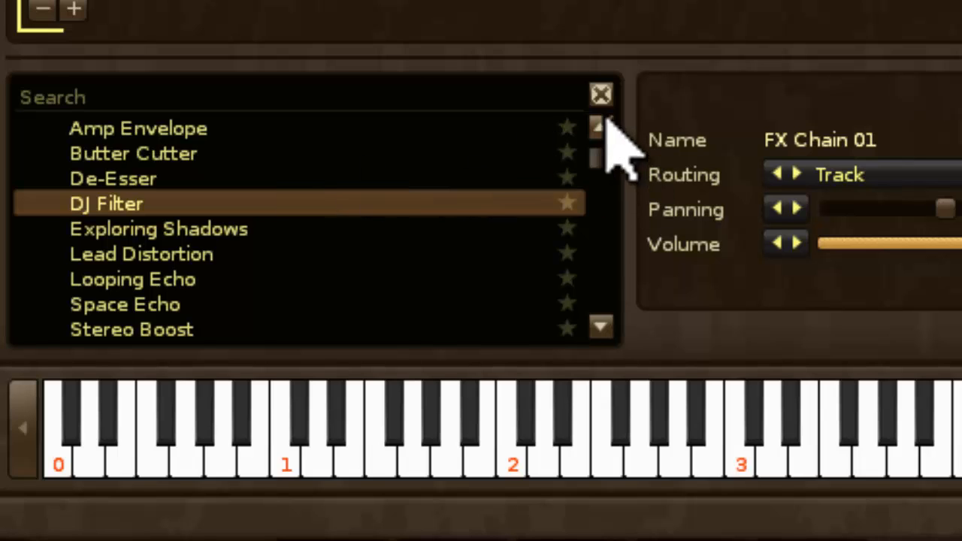
{"action": "scroll", "coordinate": [333, 218], "scroll_direction": "down", "scroll_amount": 3}
{"action": "scroll", "coordinate": [333, 221], "scroll_direction": "up", "scroll_amount": 15}
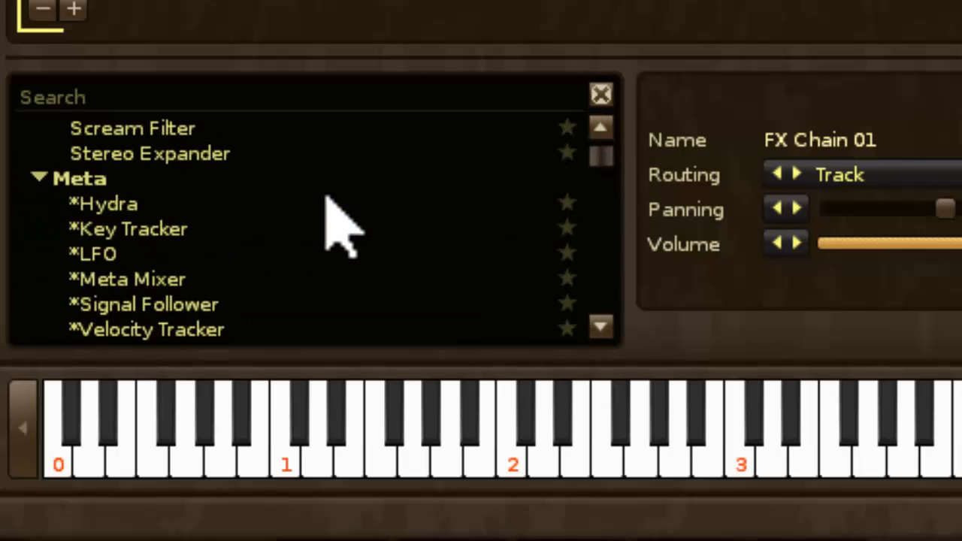
{"action": "scroll", "coordinate": [329, 199], "scroll_direction": "up", "scroll_amount": 2}
{"action": "scroll", "coordinate": [328, 200], "scroll_direction": "down", "scroll_amount": 10}
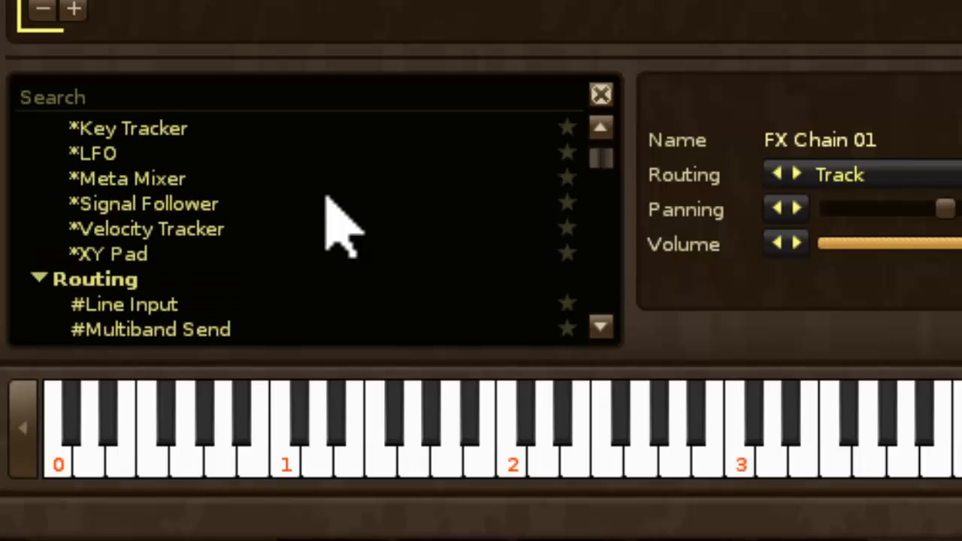
{"action": "scroll", "coordinate": [329, 200], "scroll_direction": "up", "scroll_amount": 2}
{"action": "scroll", "coordinate": [330, 222], "scroll_direction": "up", "scroll_amount": 5}
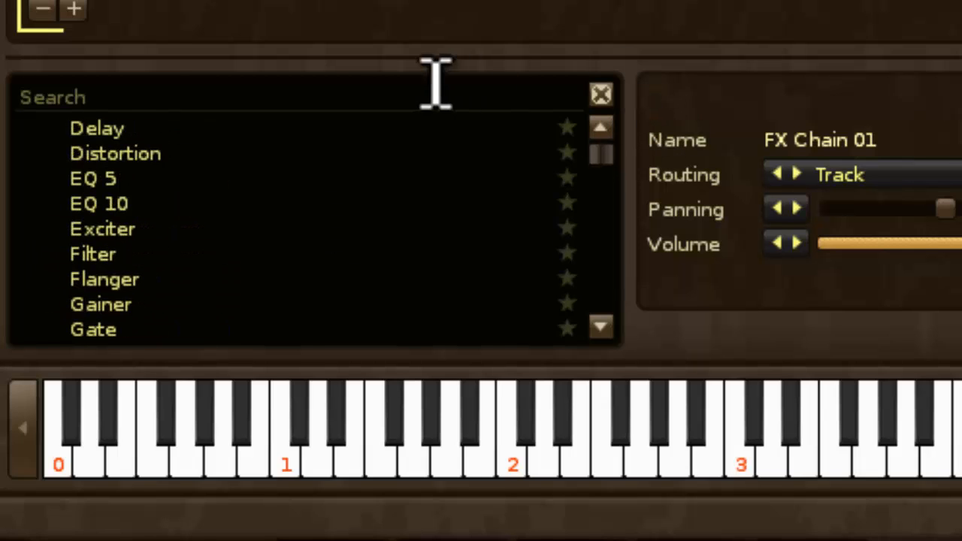
{"action": "left_click", "coordinate": [159, 93]}
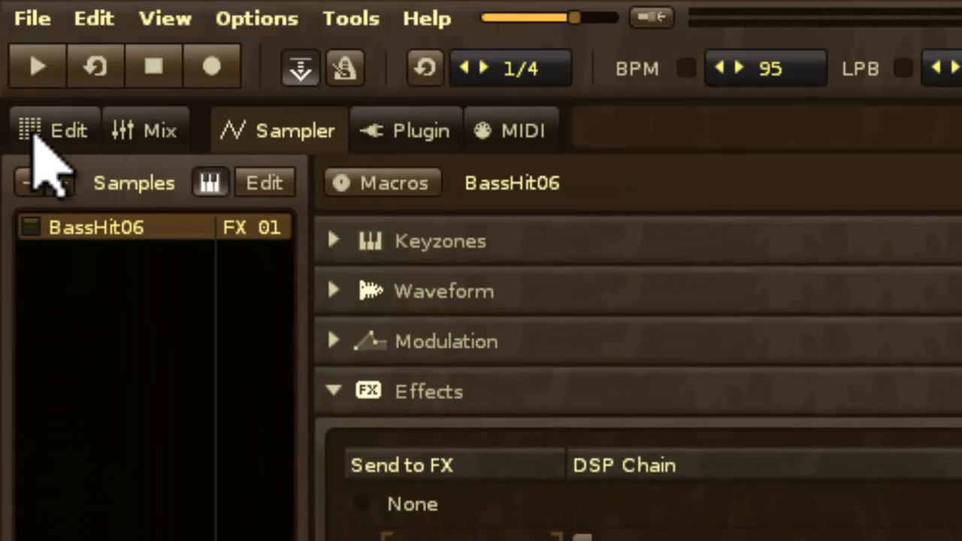
- Return to the pattern editor, view its effect list expanded to full height, and close the expanded list
{"action": "left_click", "coordinate": [59, 129]}
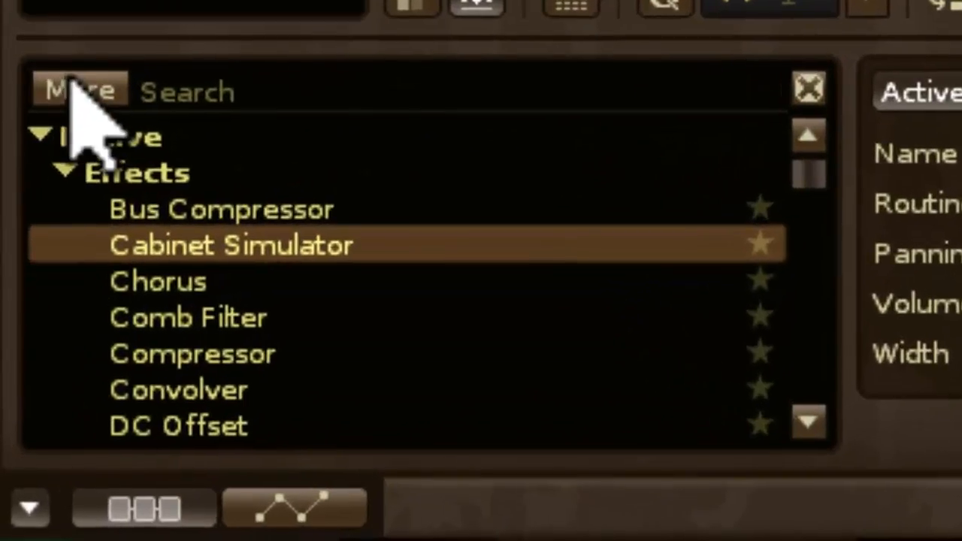
{"action": "left_click", "coordinate": [55, 227]}
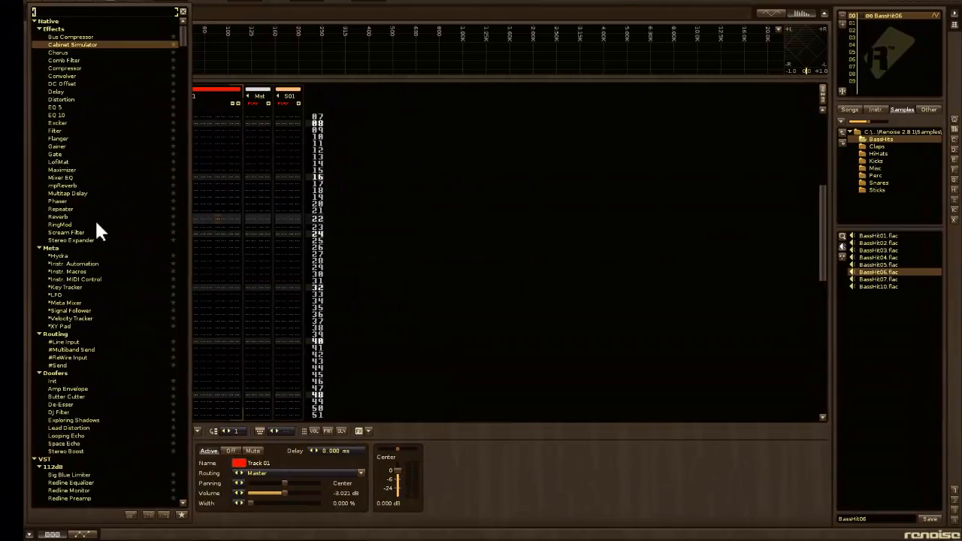
{"action": "scroll", "coordinate": [95, 193], "scroll_direction": "up", "scroll_amount": 2}
{"action": "left_click", "coordinate": [183, 13]}
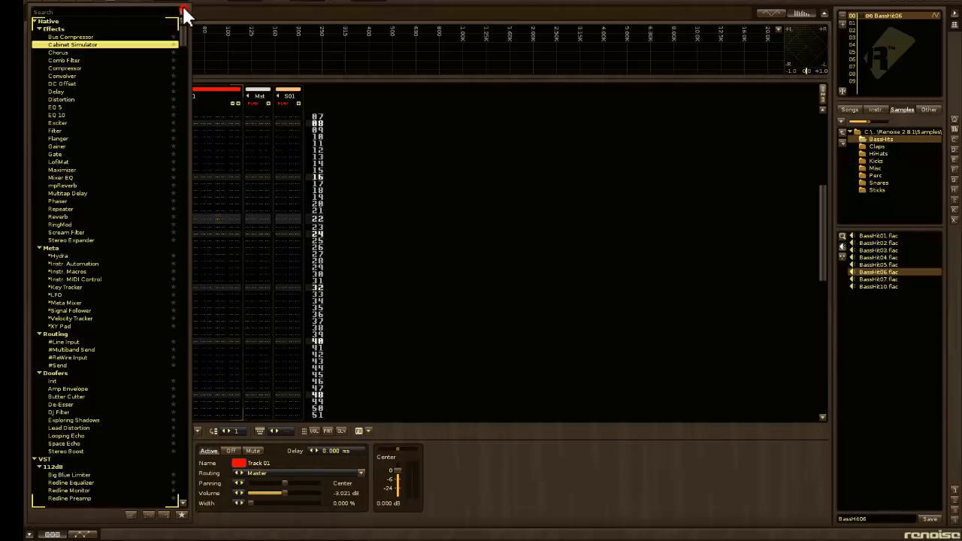
{"action": "left_click", "coordinate": [71, 11]}
{"action": "key", "text": "Escape"}
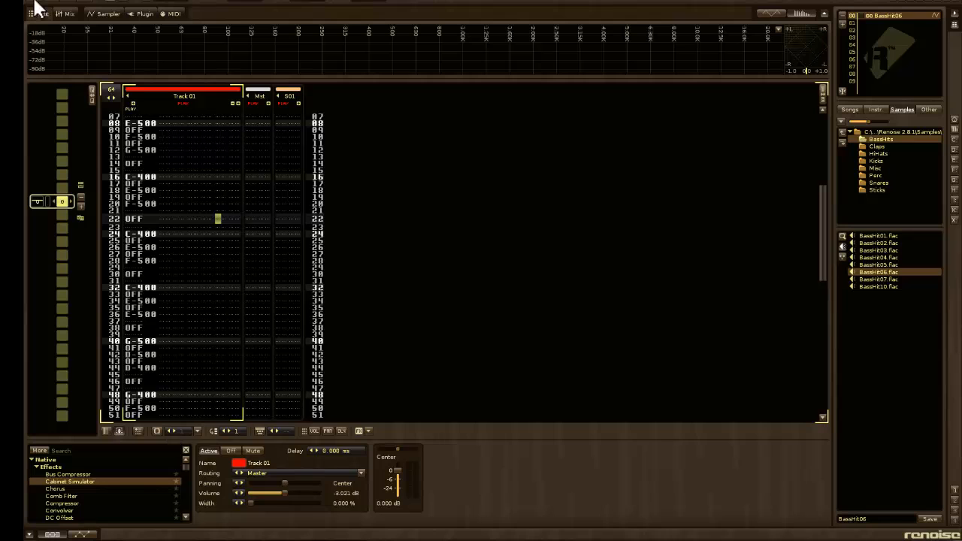
- Examine the compact effect list in the sampler's Effects section for comparison with the expanded list
{"action": "left_click", "coordinate": [105, 14]}
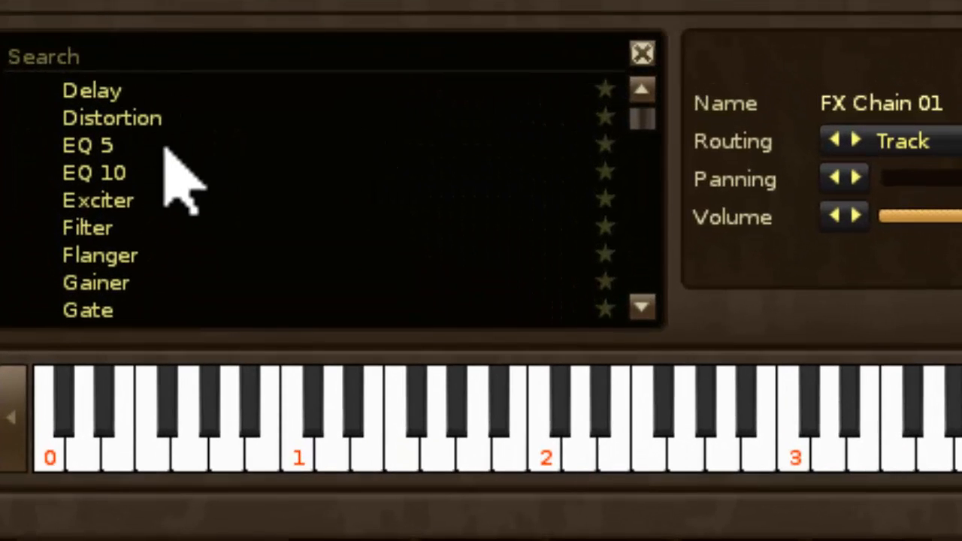
{"action": "scroll", "coordinate": [118, 193], "scroll_direction": "down", "scroll_amount": 7}
{"action": "left_click", "coordinate": [120, 142]}
{"action": "scroll", "coordinate": [122, 141], "scroll_direction": "up", "scroll_amount": 3}
{"action": "scroll", "coordinate": [151, 169], "scroll_direction": "up", "scroll_amount": 9}
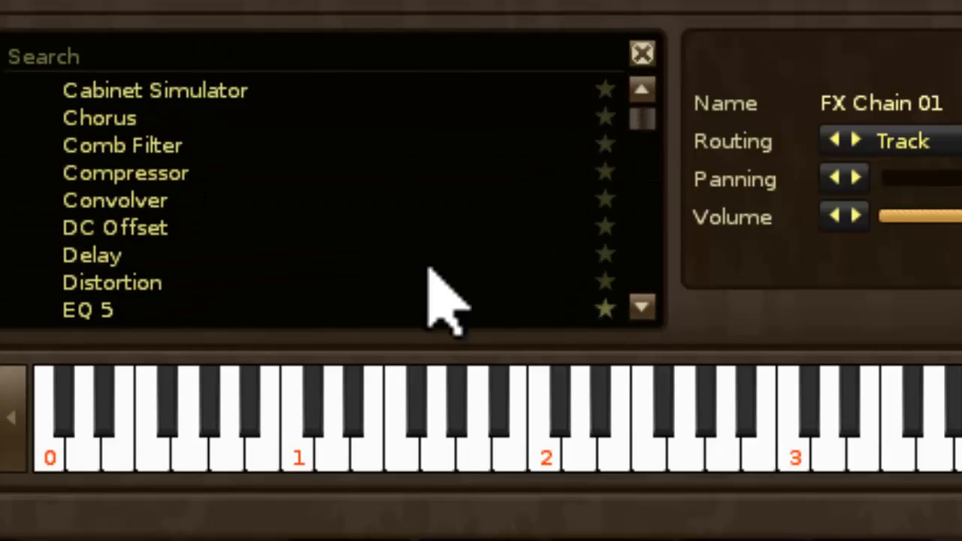
{"action": "scroll", "coordinate": [271, 199], "scroll_direction": "up", "scroll_amount": 3}
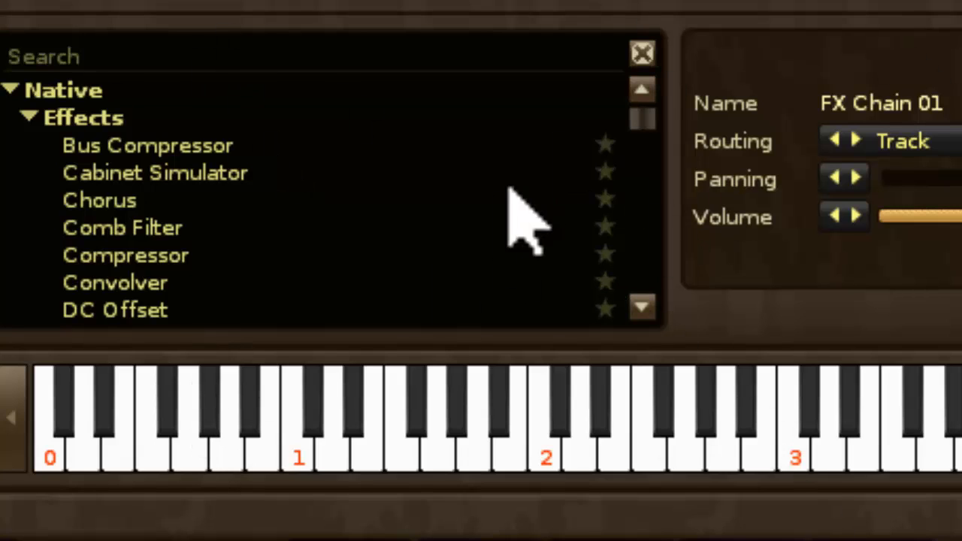
{"action": "scroll", "coordinate": [511, 217], "scroll_direction": "down", "scroll_amount": 2}
{"action": "scroll", "coordinate": [511, 216], "scroll_direction": "up", "scroll_amount": 2}
{"action": "scroll", "coordinate": [511, 217], "scroll_direction": "down", "scroll_amount": 6}
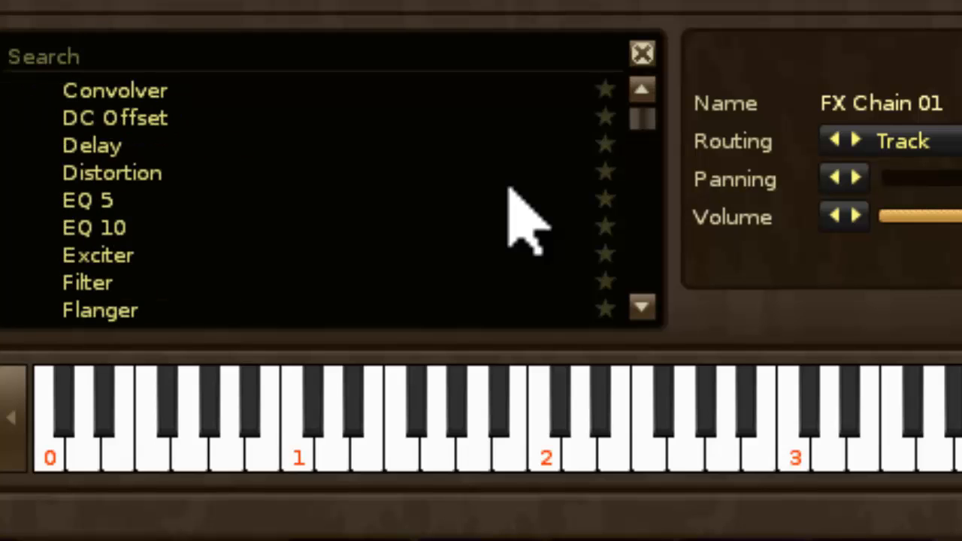
{"action": "scroll", "coordinate": [511, 217], "scroll_direction": "up", "scroll_amount": 6}
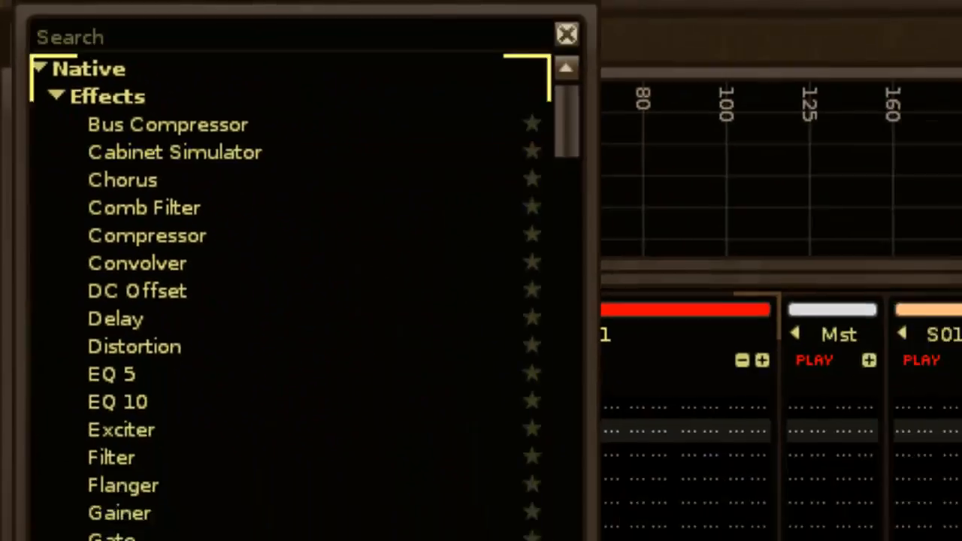
- Try to move ModernAmplifier, ModernAnaloguer and ModernDeEsser out of the Antress group within the pattern editor's expanded effect list
{"action": "scroll", "coordinate": [31, 318], "scroll_direction": "down", "scroll_amount": 9}
{"action": "scroll", "coordinate": [31, 319], "scroll_direction": "down", "scroll_amount": 15}
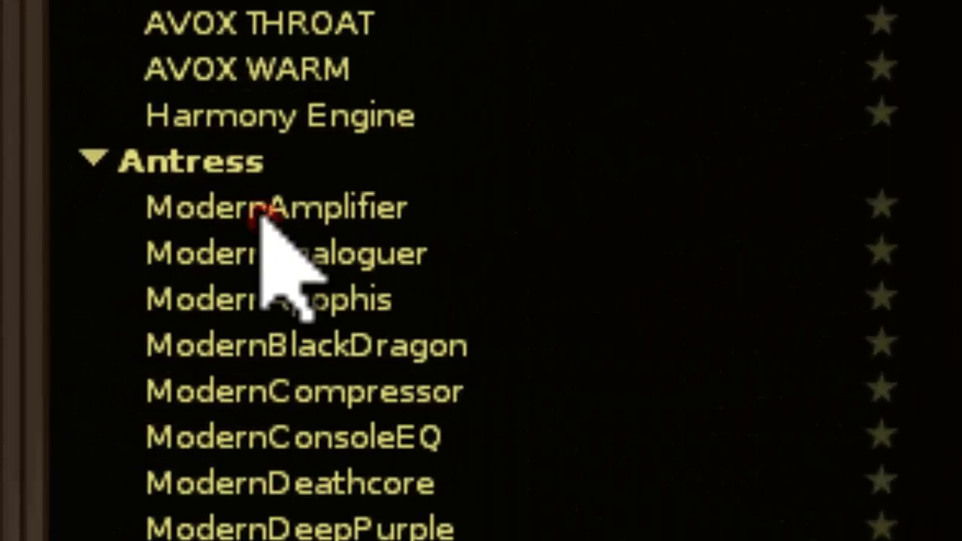
{"action": "left_click", "coordinate": [256, 209]}
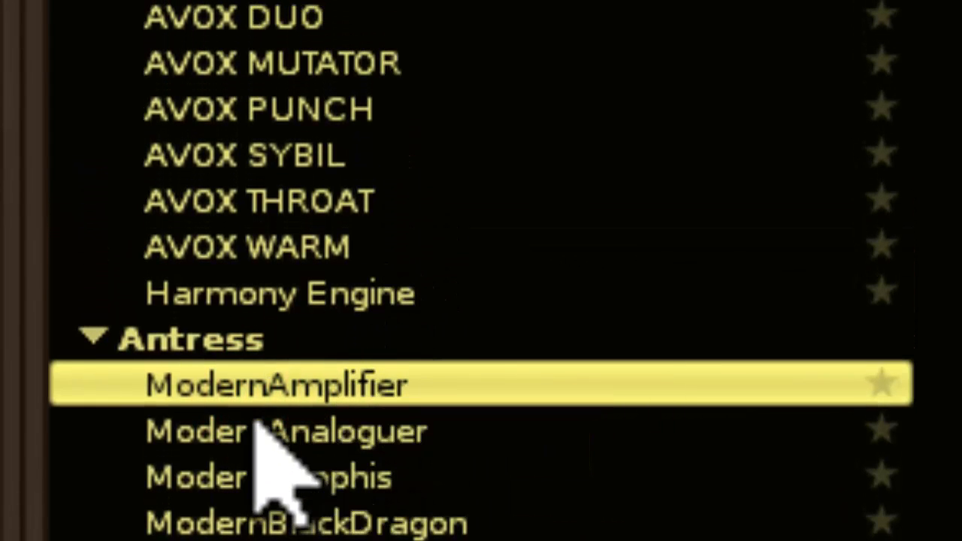
{"action": "left_click_drag", "start_coordinate": [327, 432], "coordinate": [268, 0]}
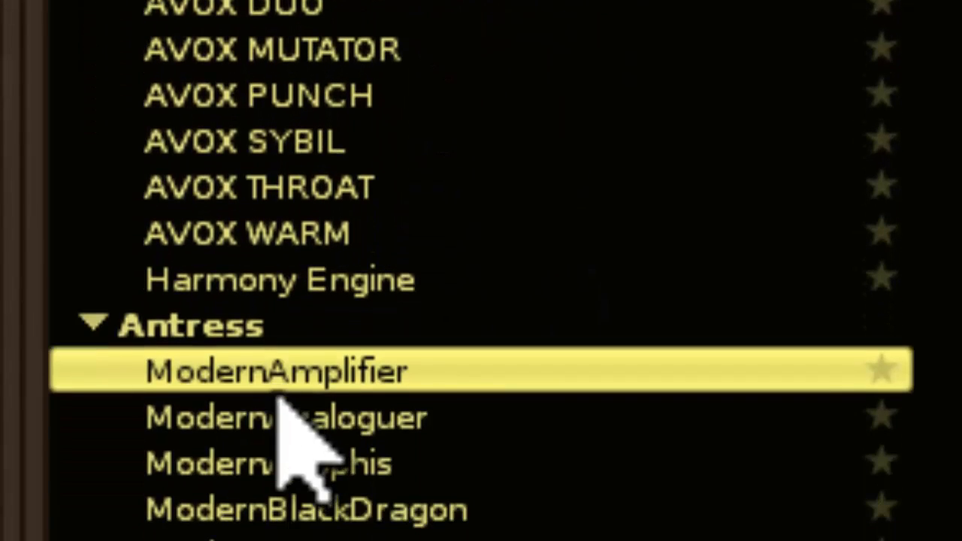
{"action": "left_click", "coordinate": [282, 540]}
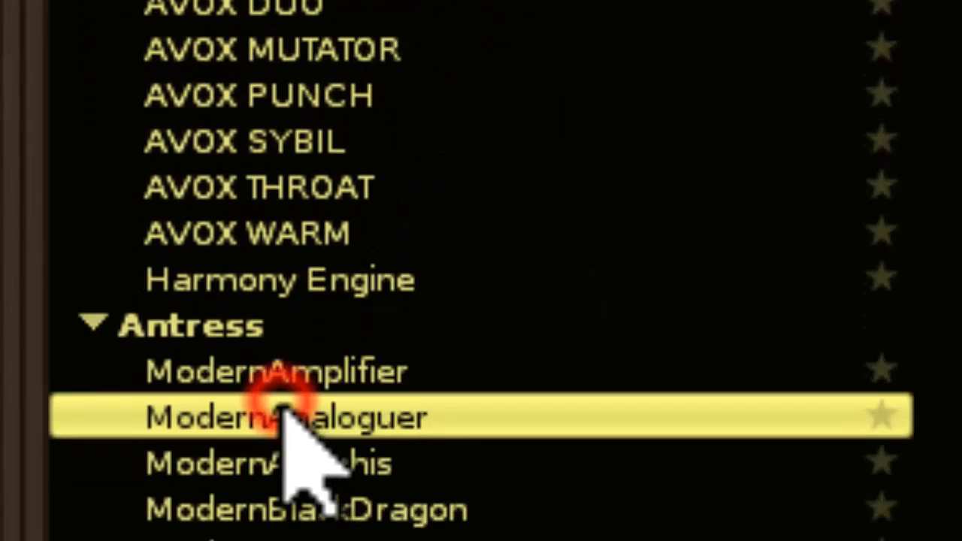
{"action": "left_click_drag", "start_coordinate": [295, 413], "coordinate": [229, 0]}
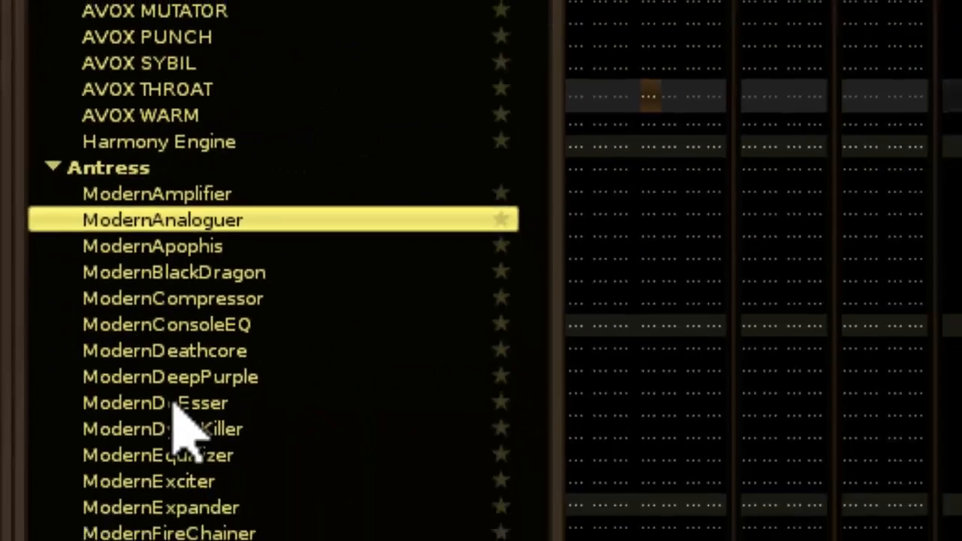
{"action": "left_click", "coordinate": [118, 295]}
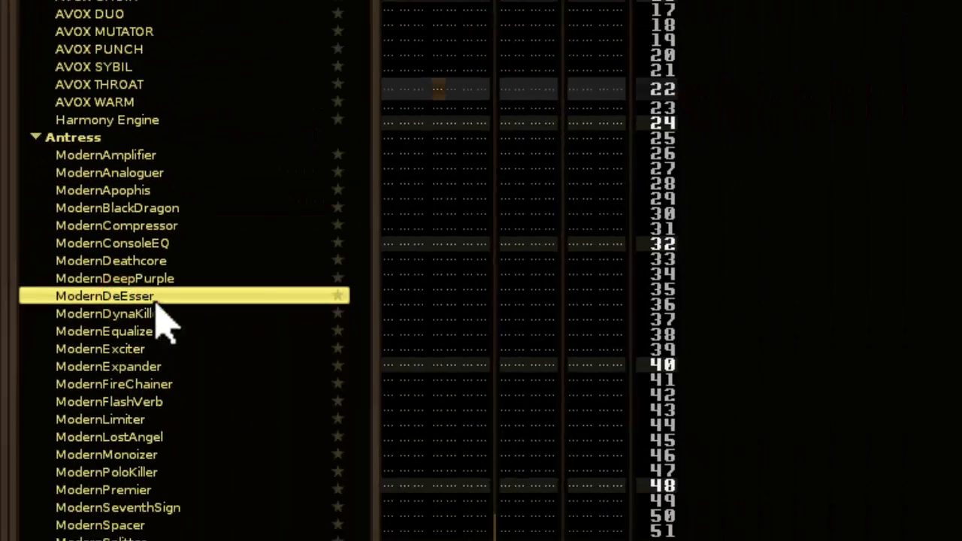
{"action": "left_click_drag", "start_coordinate": [153, 298], "coordinate": [126, 250]}
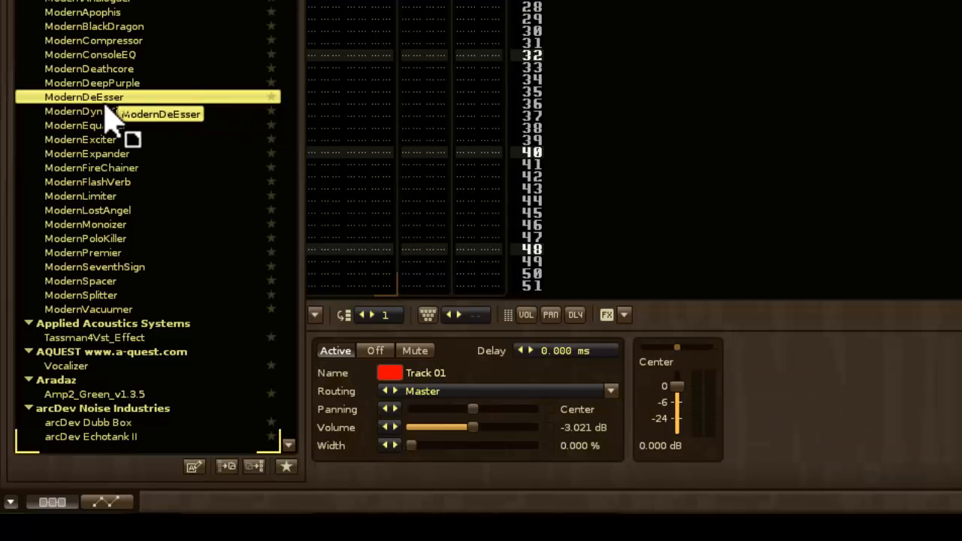
{"action": "left_click_drag", "start_coordinate": [105, 106], "coordinate": [94, 96]}
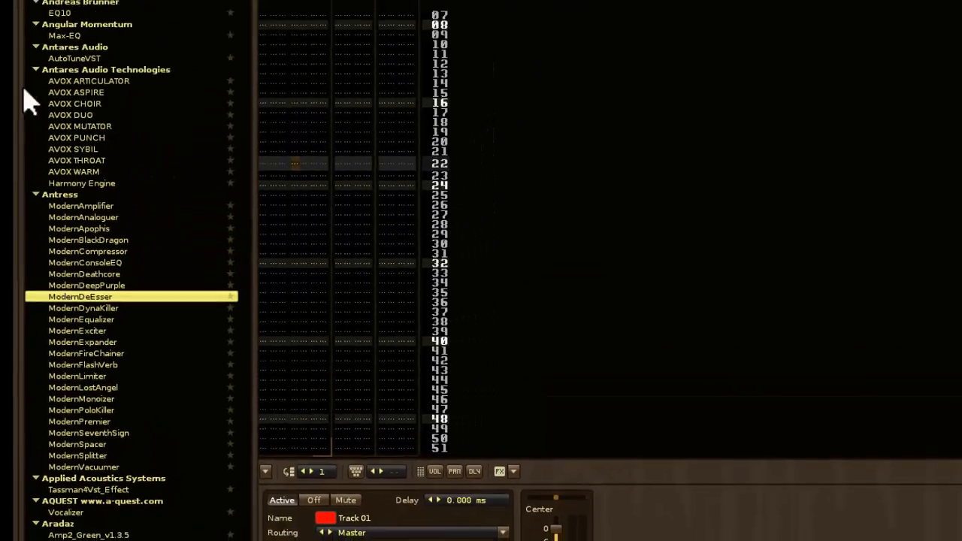
- Look over the VST effects grouped by vendor in the expanded list, from 112dB to Antress
{"action": "scroll", "coordinate": [105, 98], "scroll_direction": "up", "scroll_amount": 7}
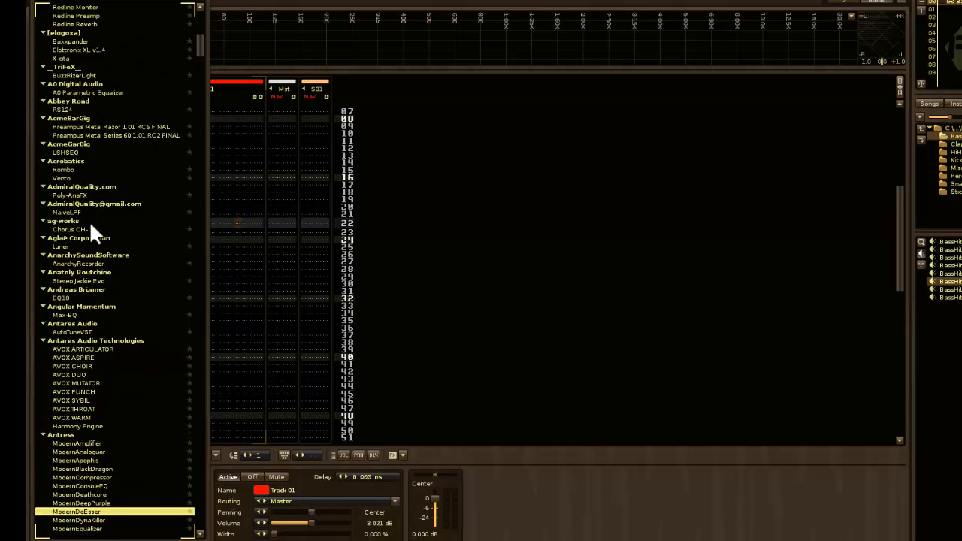
{"action": "scroll", "coordinate": [88, 220], "scroll_direction": "up", "scroll_amount": 3}
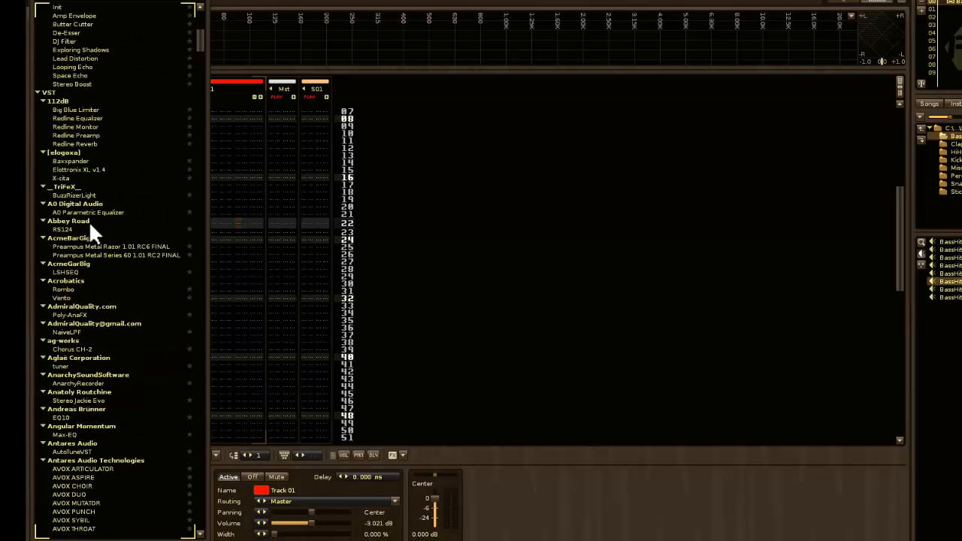
{"action": "scroll", "coordinate": [89, 221], "scroll_direction": "down", "scroll_amount": 2}
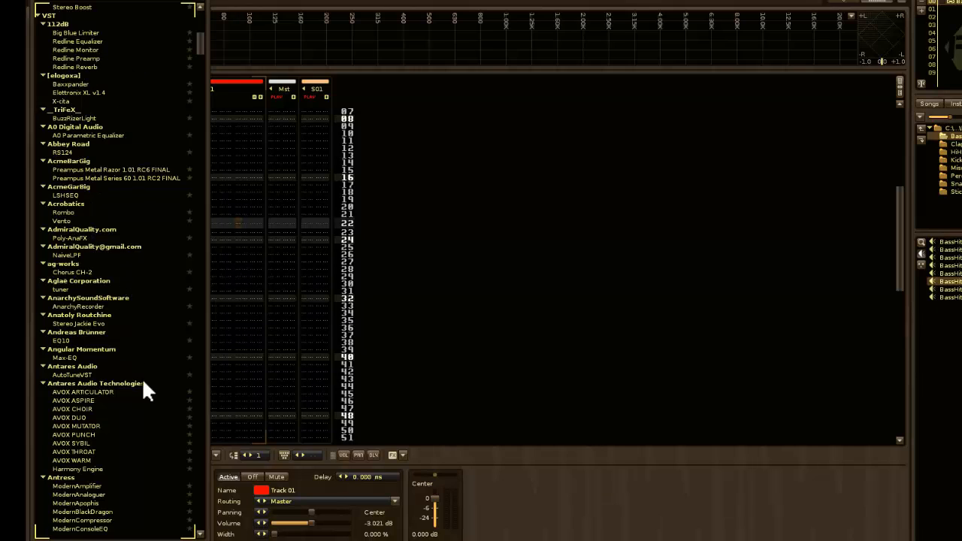
{"action": "scroll", "coordinate": [104, 239], "scroll_direction": "down", "scroll_amount": 4}
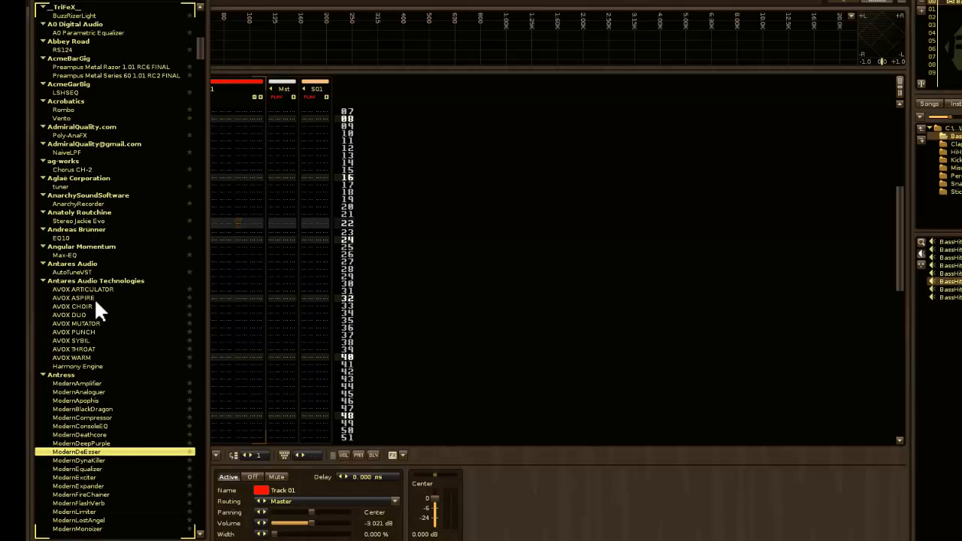
- Look over the vendor-grouped VST effects from Antress through IK Multimedia, Image-Line, iZotope and Line 6, and close the expanded list
{"action": "scroll", "coordinate": [95, 172], "scroll_direction": "down", "scroll_amount": 8}
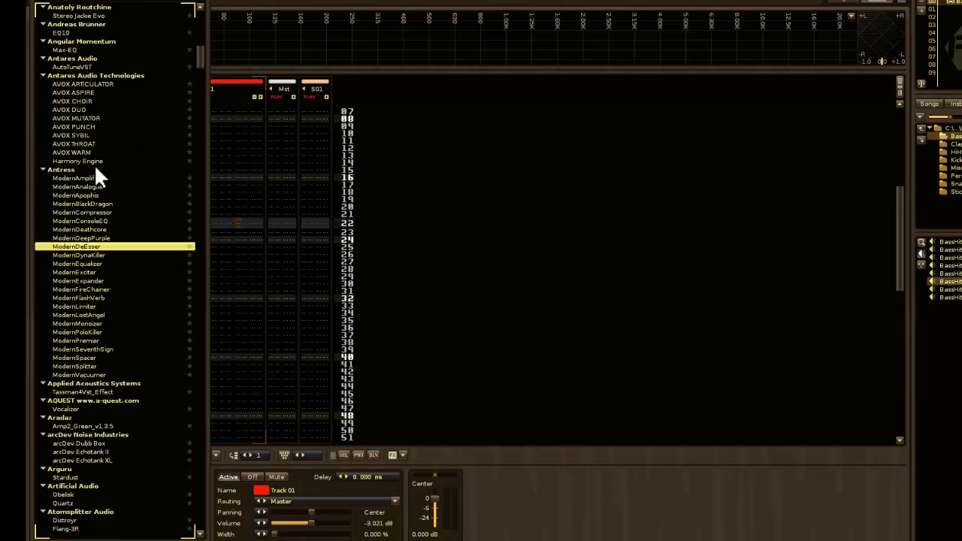
{"action": "scroll", "coordinate": [95, 172], "scroll_direction": "down", "scroll_amount": 2}
{"action": "left_click", "coordinate": [201, 279]}
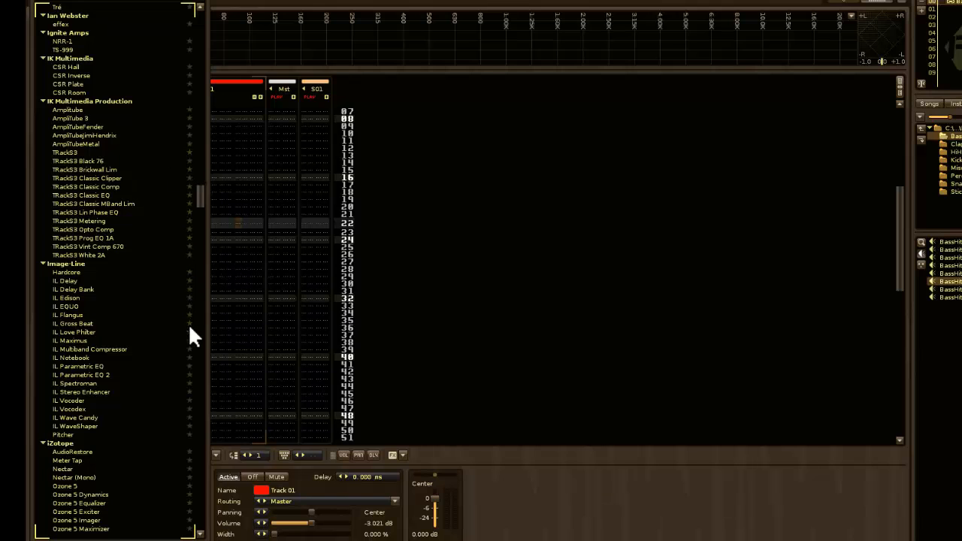
{"action": "scroll", "coordinate": [121, 231], "scroll_direction": "down", "scroll_amount": 8}
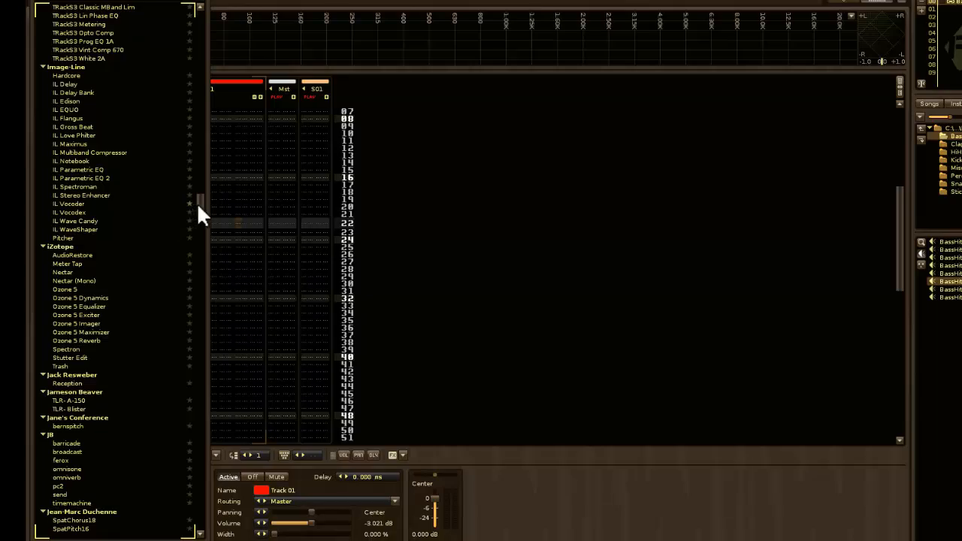
{"action": "left_click_drag", "start_coordinate": [199, 208], "coordinate": [193, 252]}
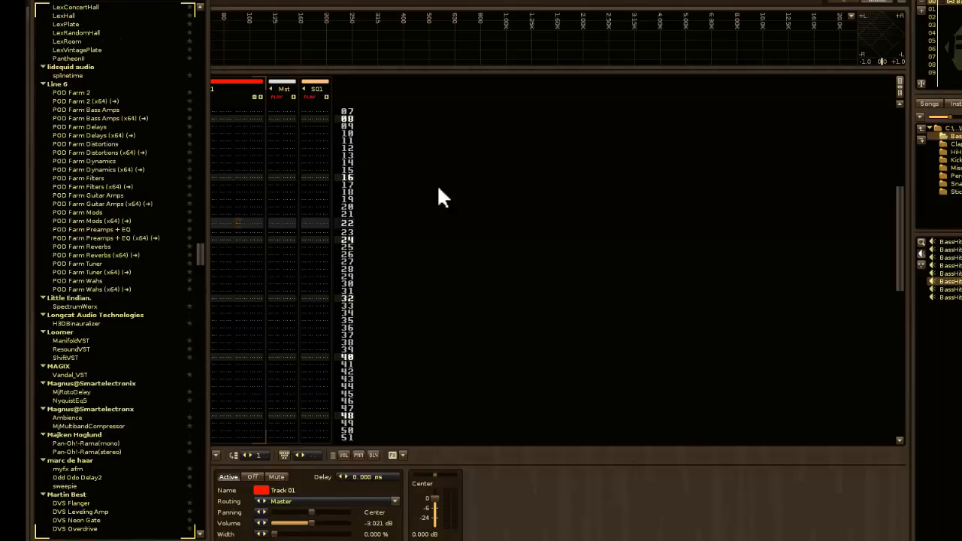
{"action": "left_click", "coordinate": [621, 306]}
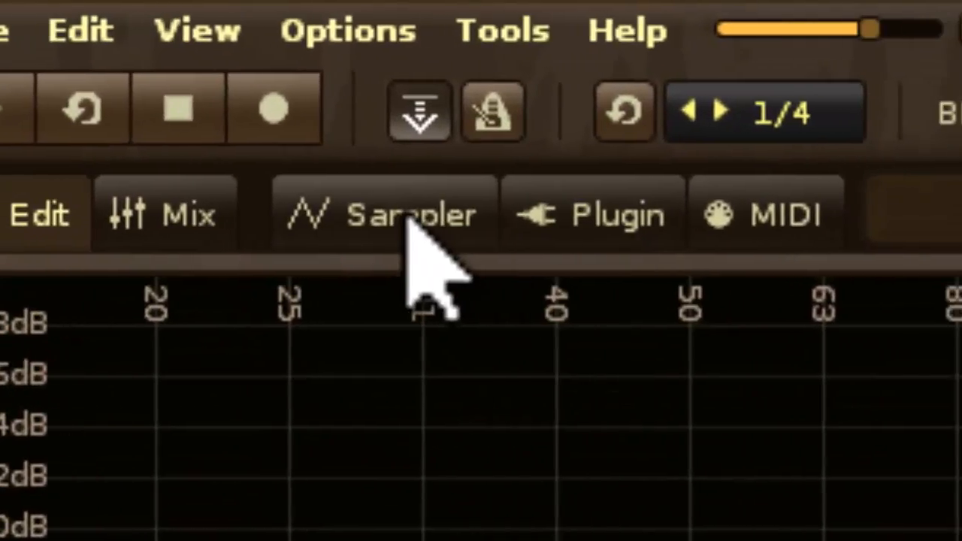
- Open the list of available plugins in the instrument's Plugin section and examine its vendor groups, such as 4Front
{"action": "left_click", "coordinate": [123, 1]}
{"action": "left_click", "coordinate": [421, 216]}
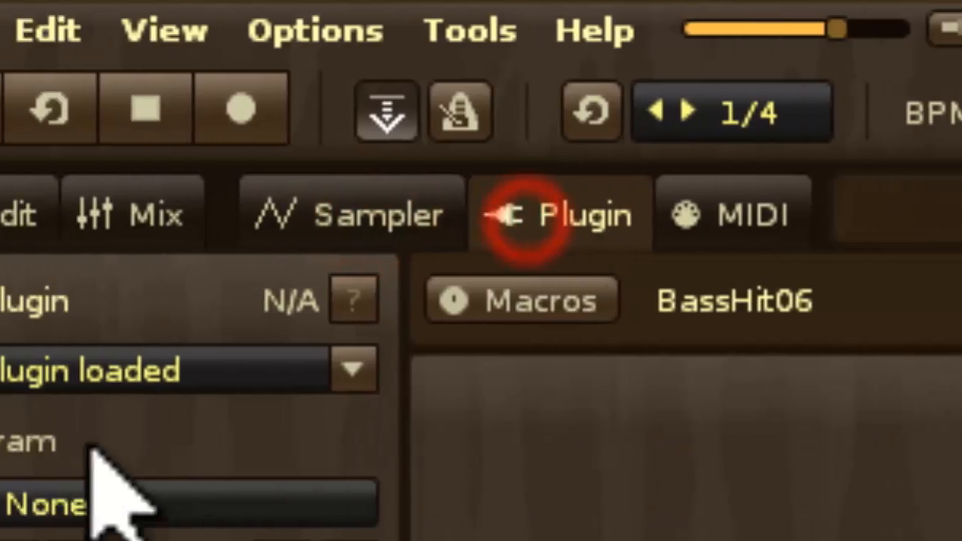
{"action": "left_click", "coordinate": [171, 369]}
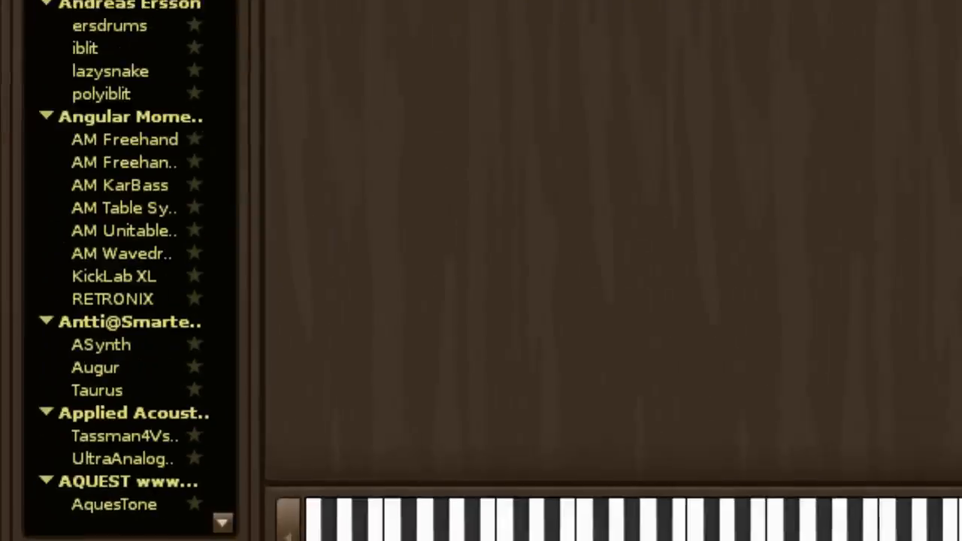
{"action": "mouse_move", "coordinate": [89, 31]}
{"action": "left_mouse_down"}
{"action": "mouse_move", "coordinate": [116, 2]}
{"action": "mouse_move", "coordinate": [86, 265]}
{"action": "mouse_move", "coordinate": [88, 346]}
{"action": "mouse_move", "coordinate": [94, 21]}
{"action": "left_mouse_up"}
{"action": "left_click", "coordinate": [34, 76]}
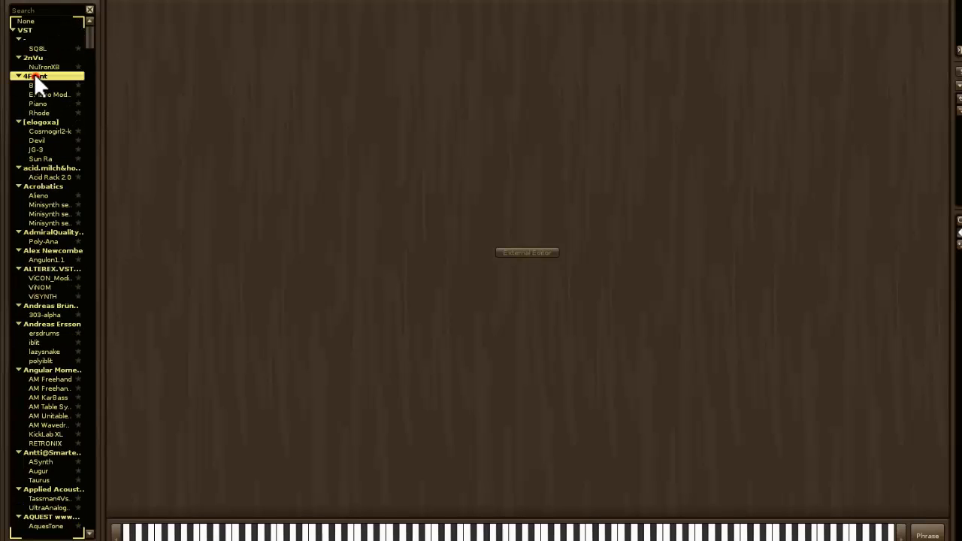
- Try to move 4Front's Bass plugin elsewhere in the plugin list, and close the list without loading a plugin
{"action": "left_click_drag", "start_coordinate": [37, 84], "coordinate": [42, 107]}
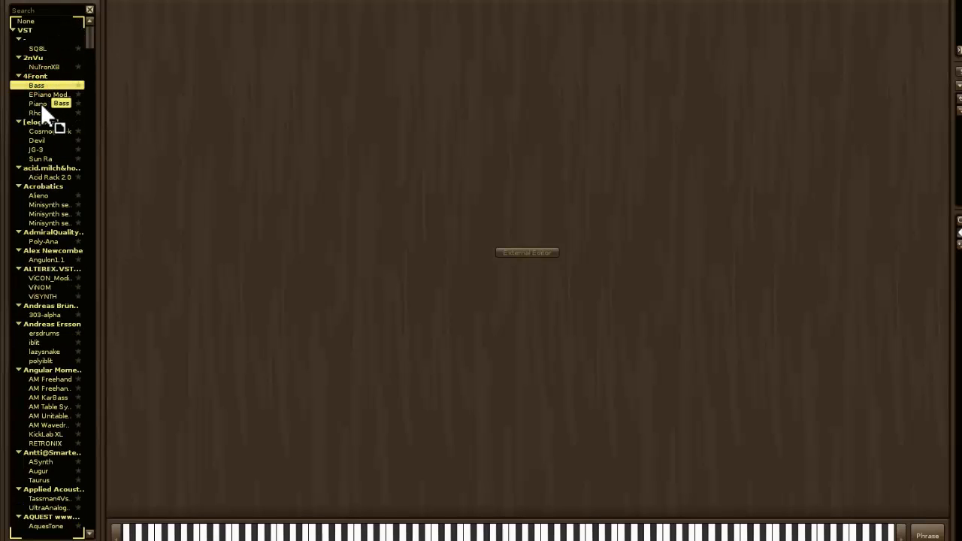
{"action": "left_click_drag", "start_coordinate": [43, 61], "coordinate": [41, 43]}
{"action": "left_click", "coordinate": [96, 1]}
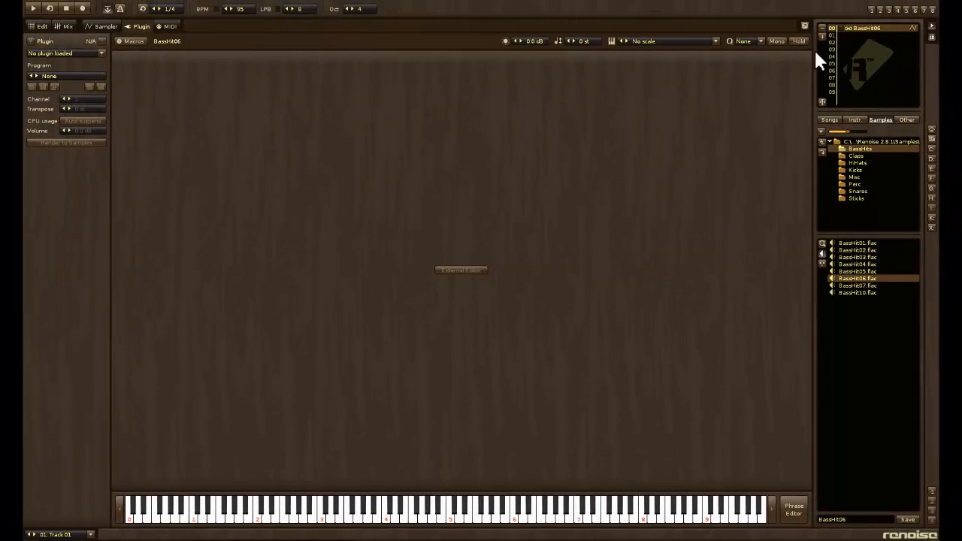
- Widen the instrument and disk browser area, and display the track scopes above the pattern editor after a brief look at the mixer
{"action": "left_click_drag", "start_coordinate": [813, 54], "coordinate": [738, 141]}
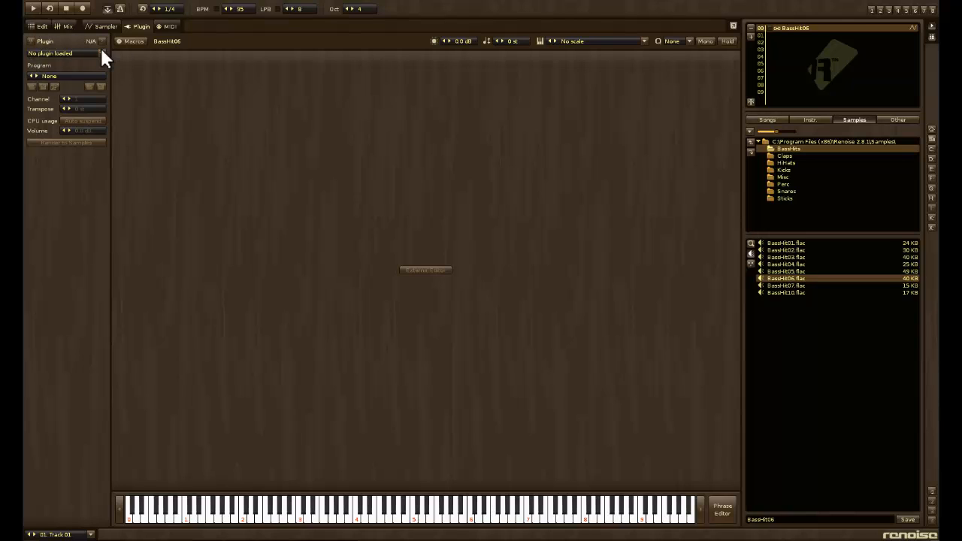
{"action": "left_click", "coordinate": [66, 27]}
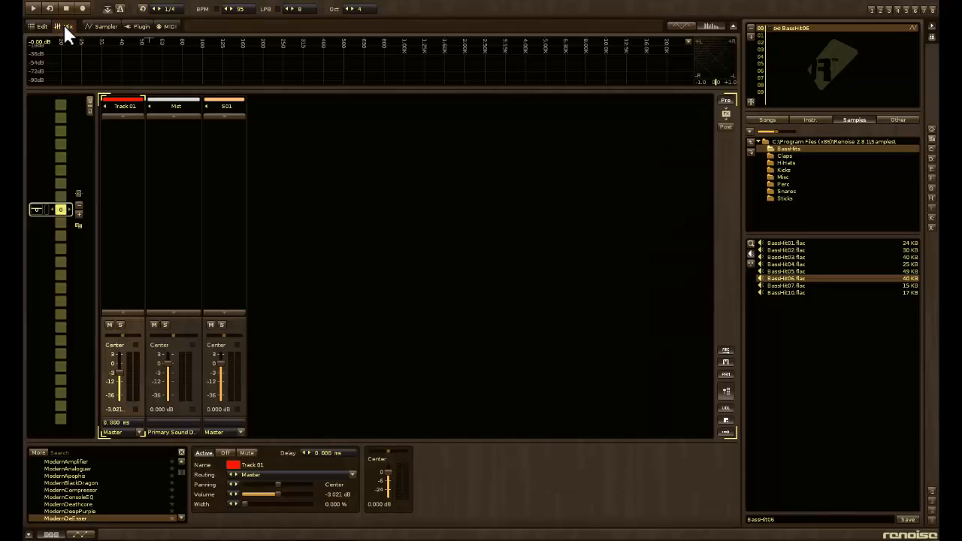
{"action": "left_click", "coordinate": [41, 26]}
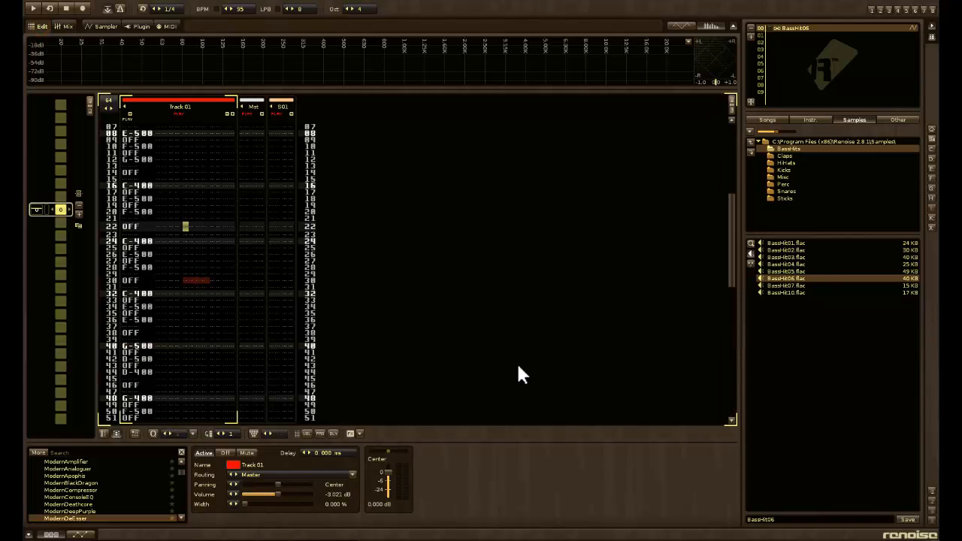
{"action": "left_click", "coordinate": [686, 25]}
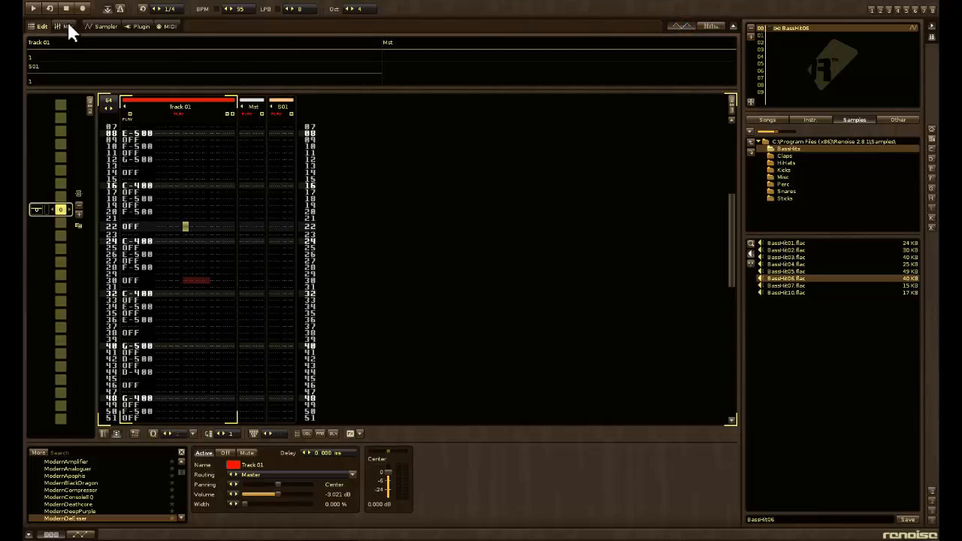
- Return to the beginning of the compact effect list and look over the native effects, such as Bus Compressor and Cabinet Simulator
{"action": "scroll", "coordinate": [98, 483], "scroll_direction": "up", "scroll_amount": 7}
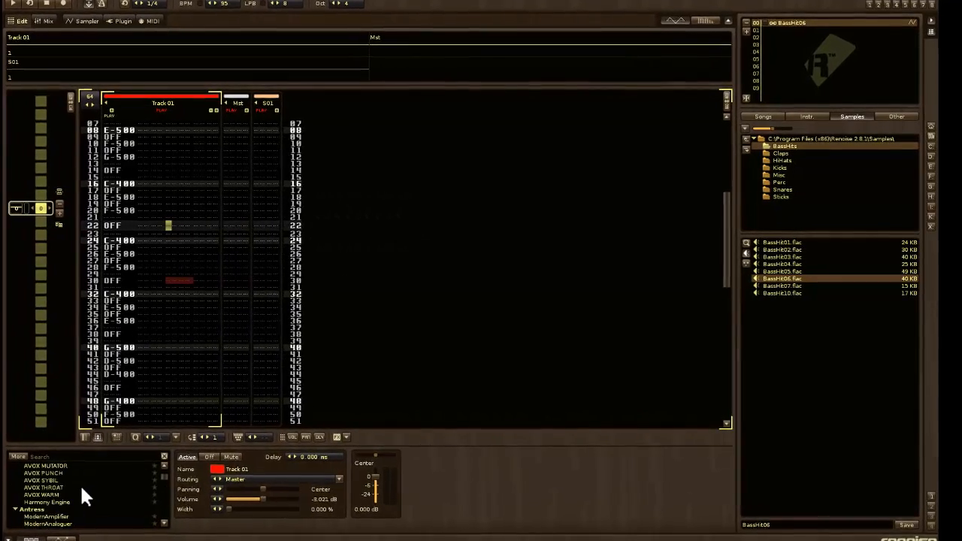
{"action": "scroll", "coordinate": [88, 484], "scroll_direction": "up", "scroll_amount": 8}
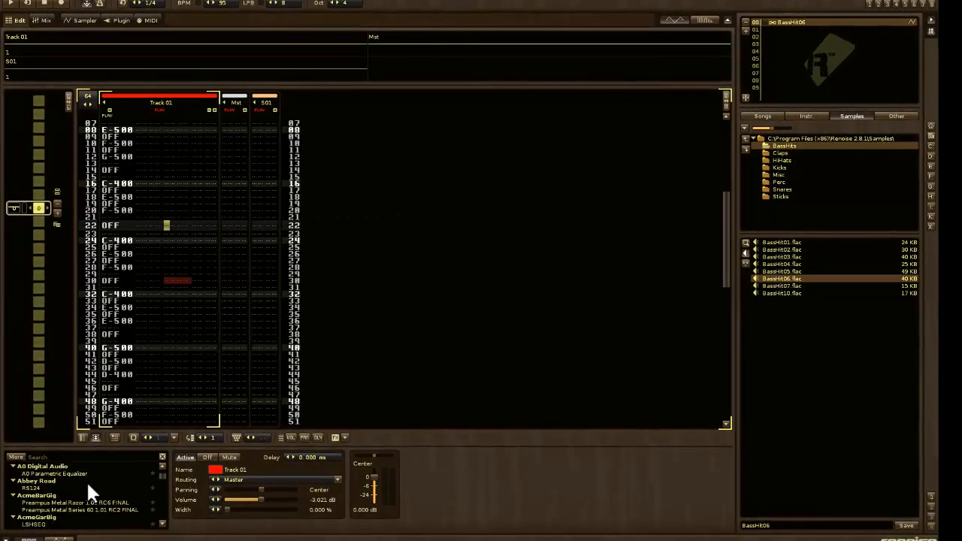
{"action": "scroll", "coordinate": [87, 486], "scroll_direction": "up", "scroll_amount": 8}
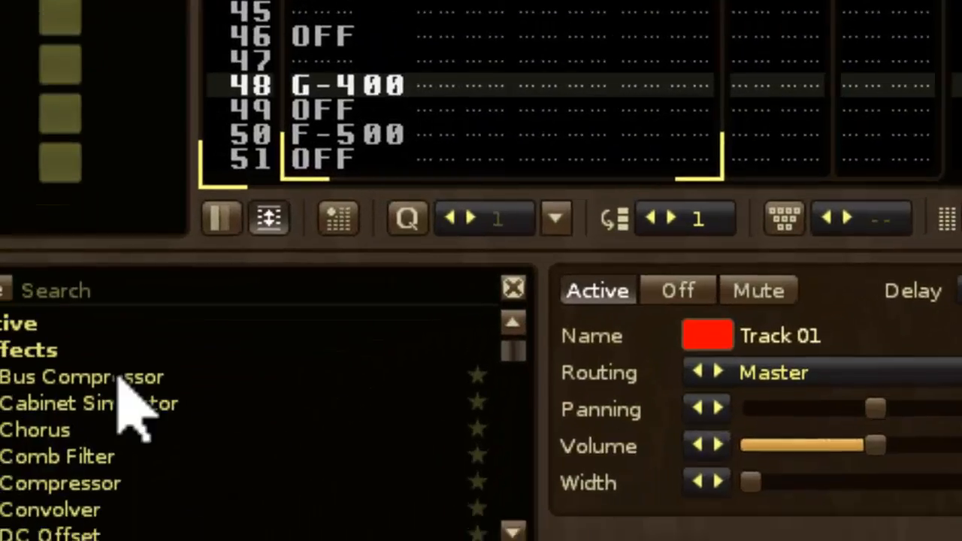
{"action": "scroll", "coordinate": [300, 172], "scroll_direction": "down", "scroll_amount": 6}
{"action": "scroll", "coordinate": [301, 172], "scroll_direction": "down", "scroll_amount": 3}
{"action": "scroll", "coordinate": [301, 172], "scroll_direction": "up", "scroll_amount": 10}
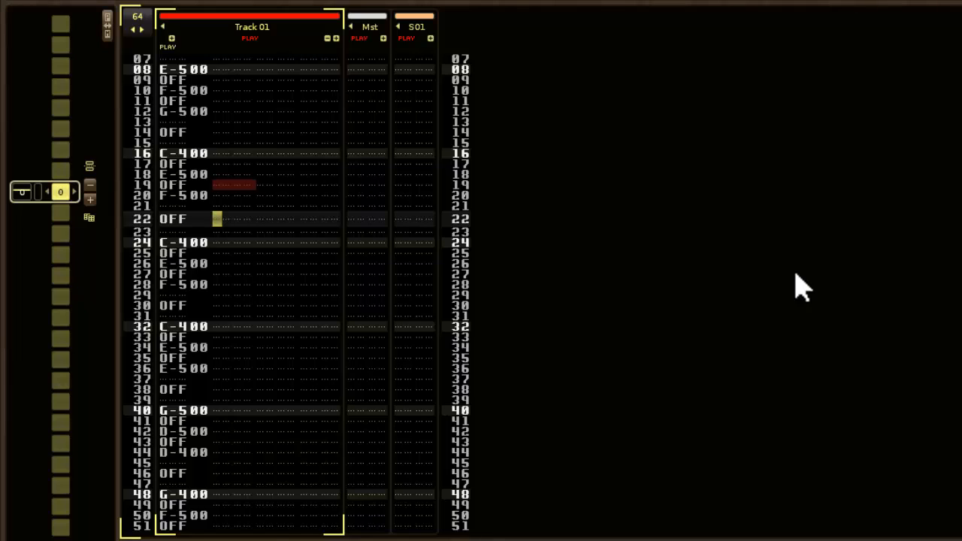
- Look through the notes and OFF commands of Track 01 across the 64-line pattern
{"action": "scroll", "coordinate": [299, 308], "scroll_direction": "up", "scroll_amount": 4}
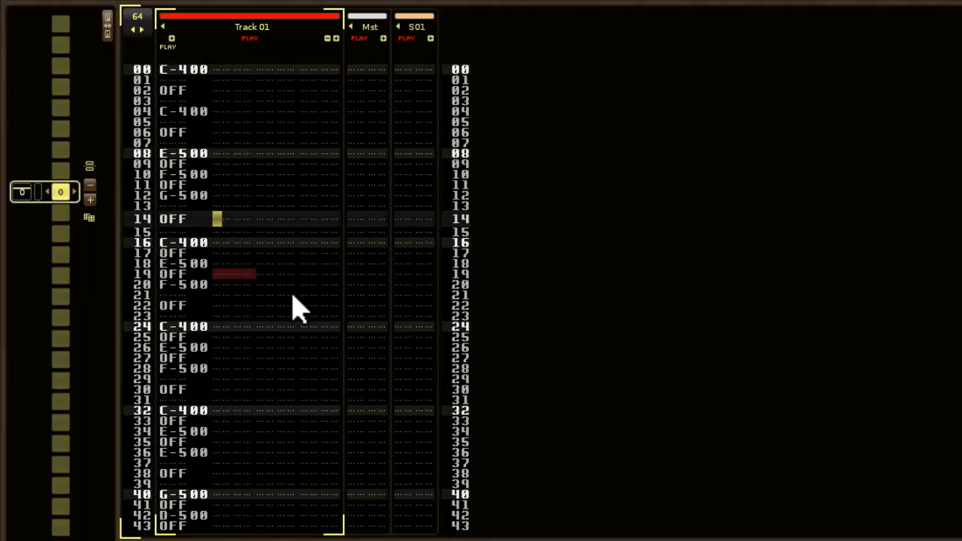
{"action": "scroll", "coordinate": [299, 308], "scroll_direction": "up", "scroll_amount": 5}
{"action": "scroll", "coordinate": [298, 309], "scroll_direction": "down", "scroll_amount": 17}
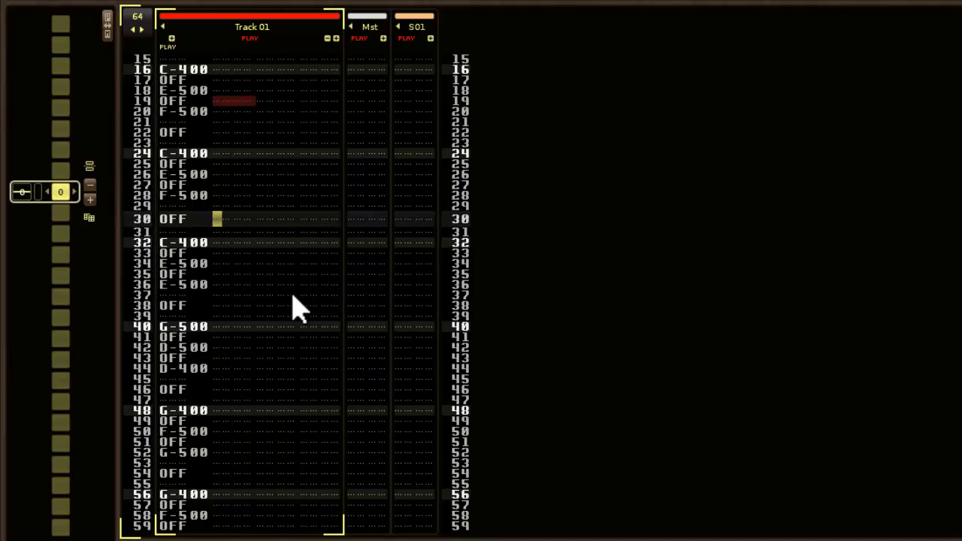
{"action": "scroll", "coordinate": [298, 308], "scroll_direction": "down", "scroll_amount": 4}
{"action": "scroll", "coordinate": [299, 309], "scroll_direction": "up", "scroll_amount": 20}
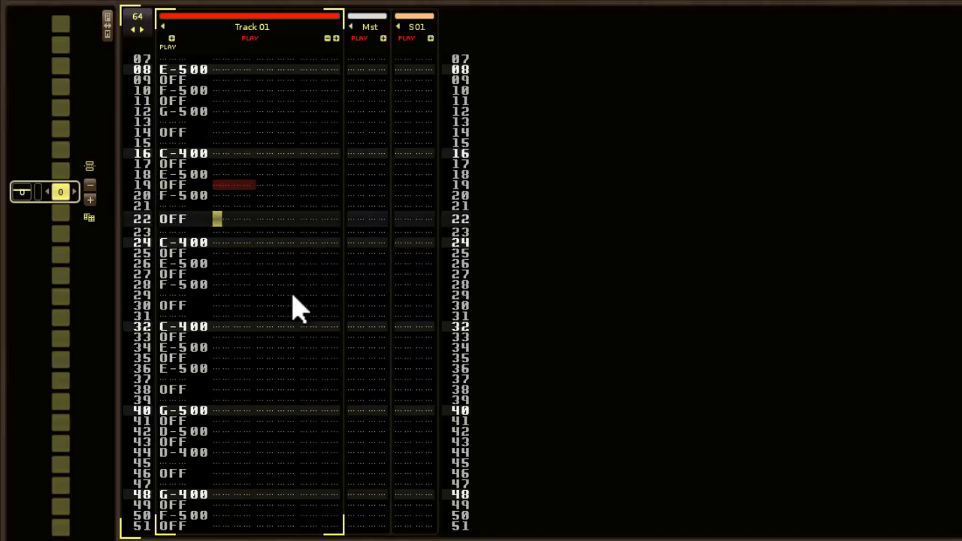